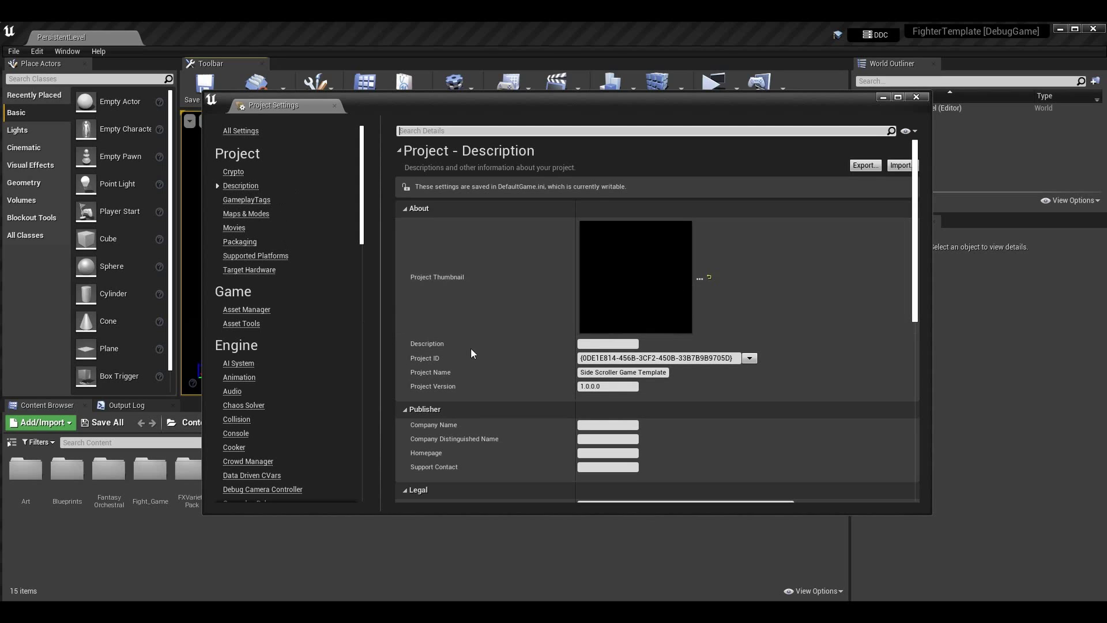
Set KiryuThumbsUp.png from Pictures > Discord as the project thumbnail
left_click(700, 279)
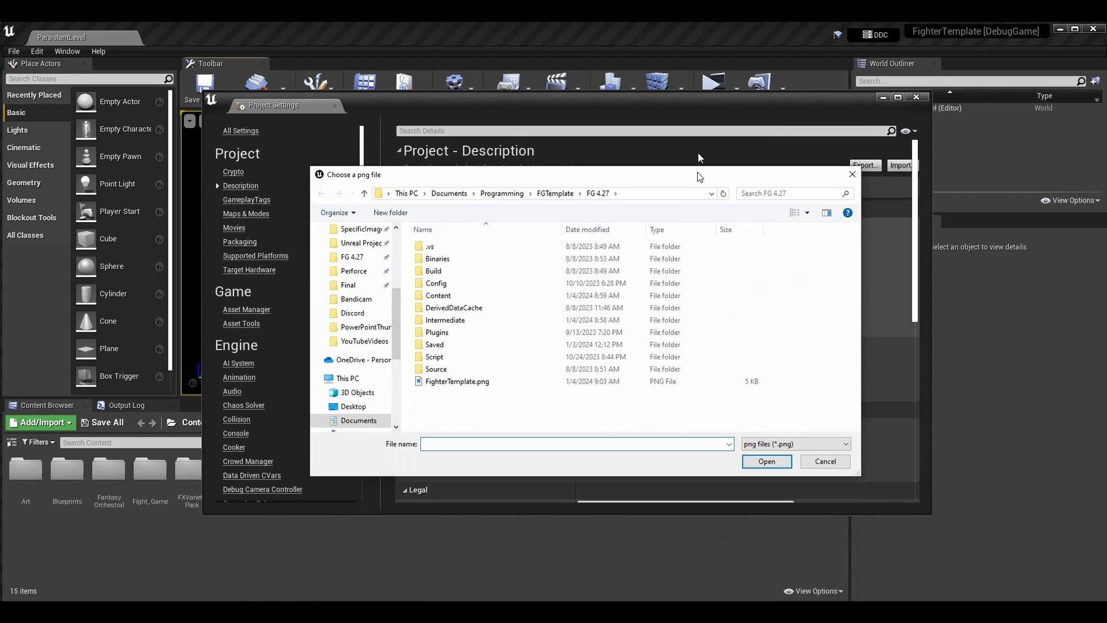
left_click_drag(699, 175, 674, 131)
scroll(354, 257, "up", 1)
left_click(349, 282)
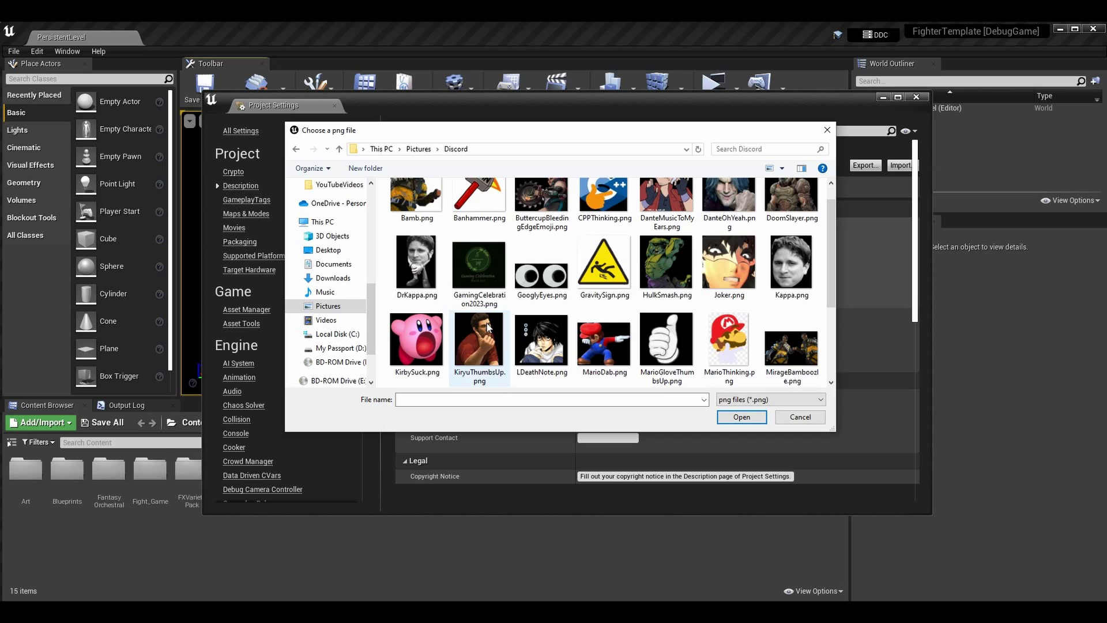
double_click(487, 326)
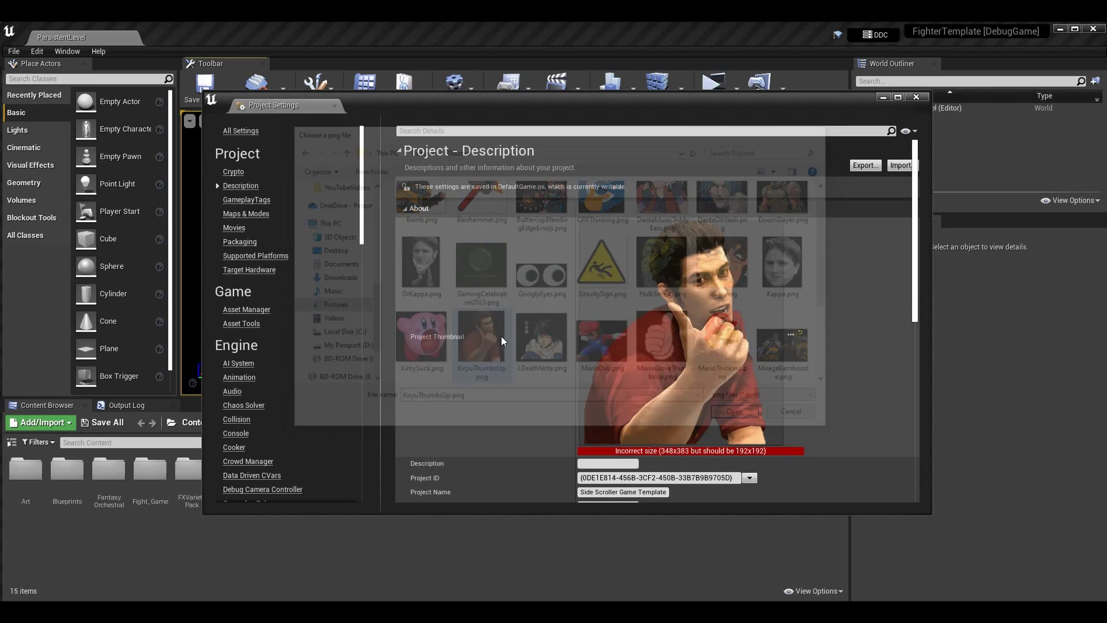
Review the settings, select the Description field, then switch to File Explorer at Pictures > Discord
scroll(855, 310, "down", 1)
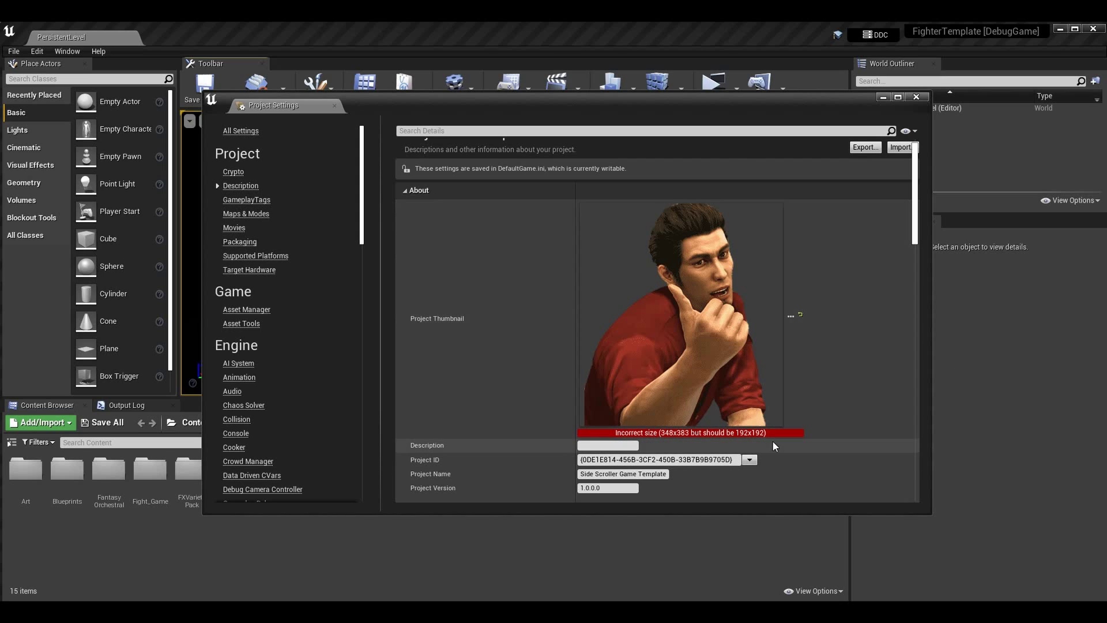
scroll(759, 399, "down", 2)
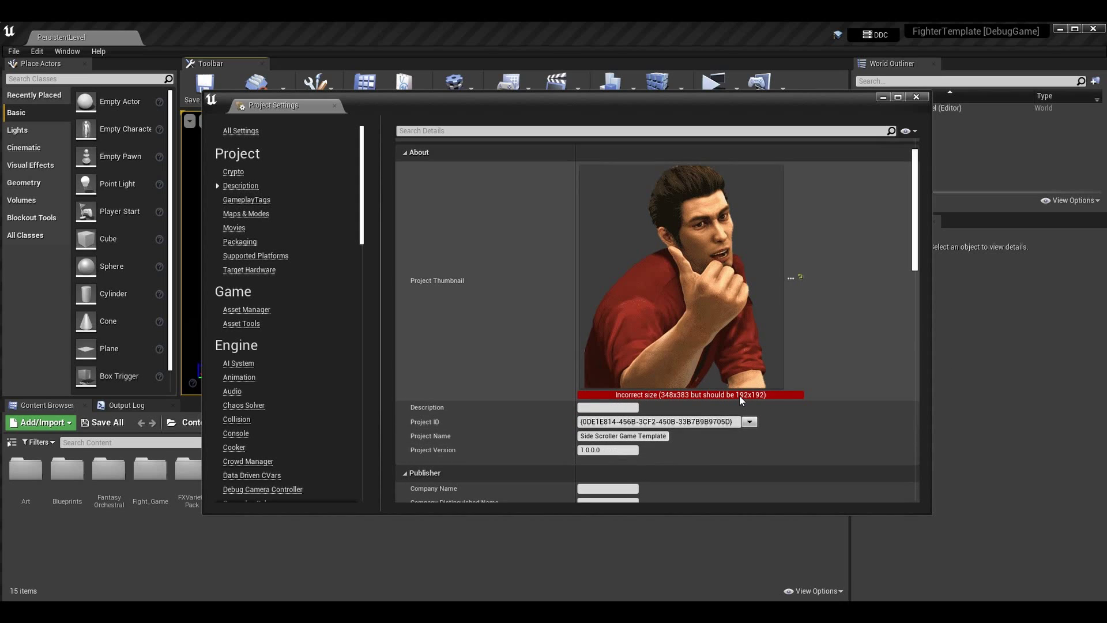
scroll(680, 264, "up", 2)
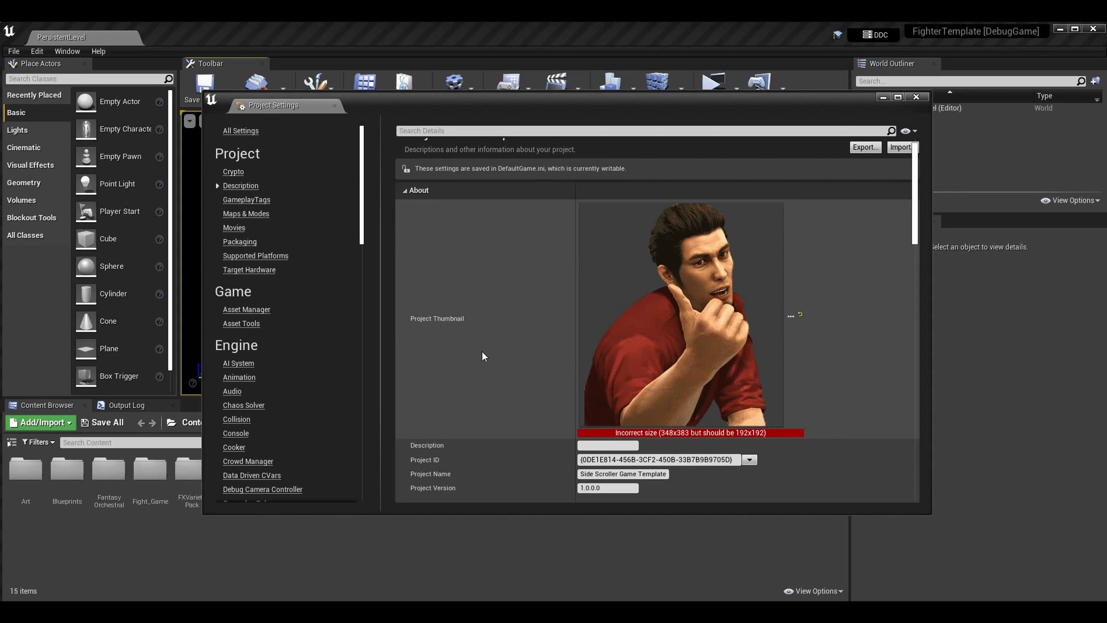
scroll(572, 311, "down", 1)
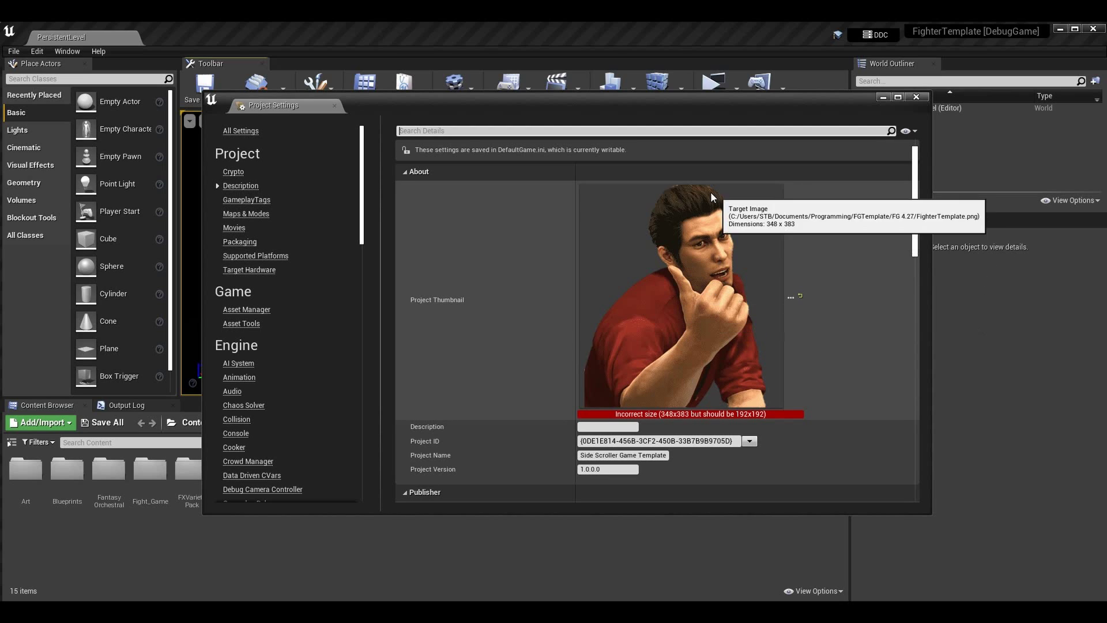
scroll(715, 271, "up", 2)
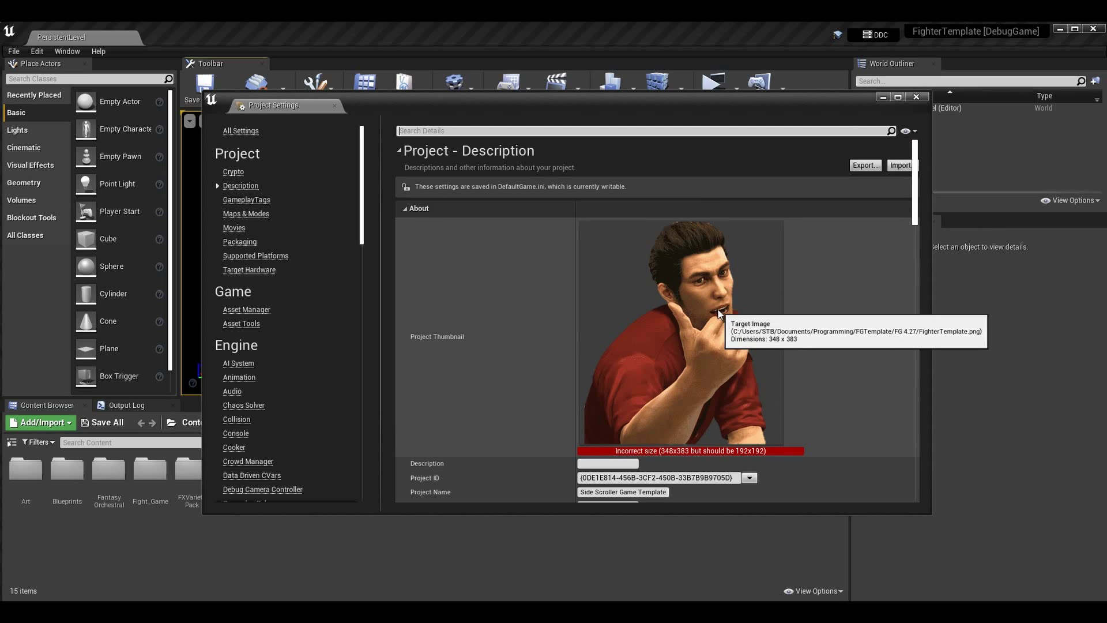
scroll(559, 334, "down", 7)
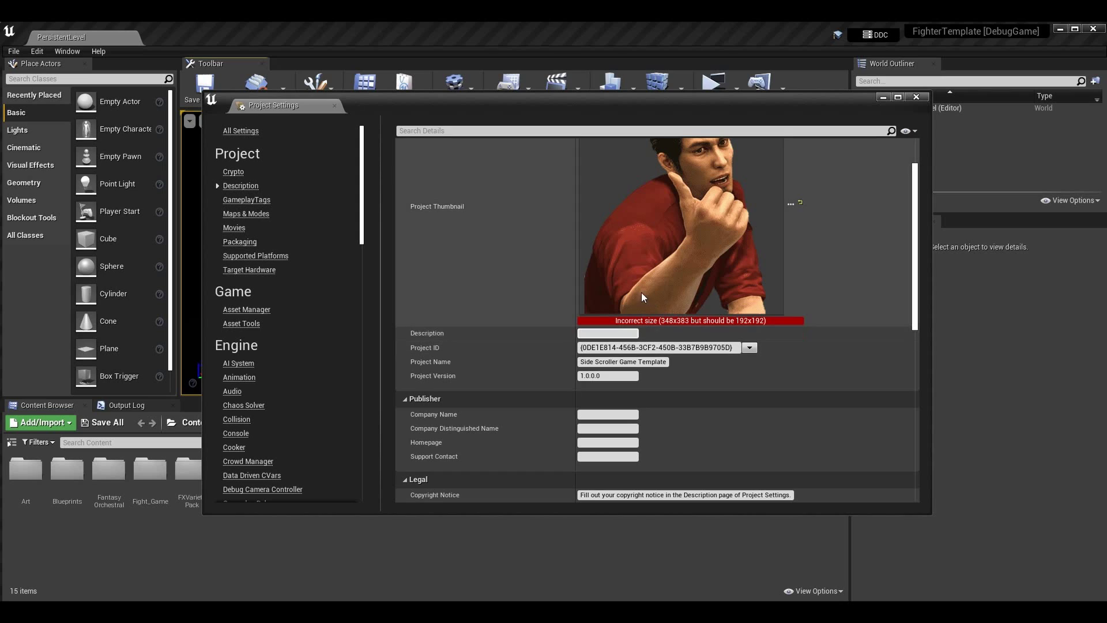
left_click(601, 334)
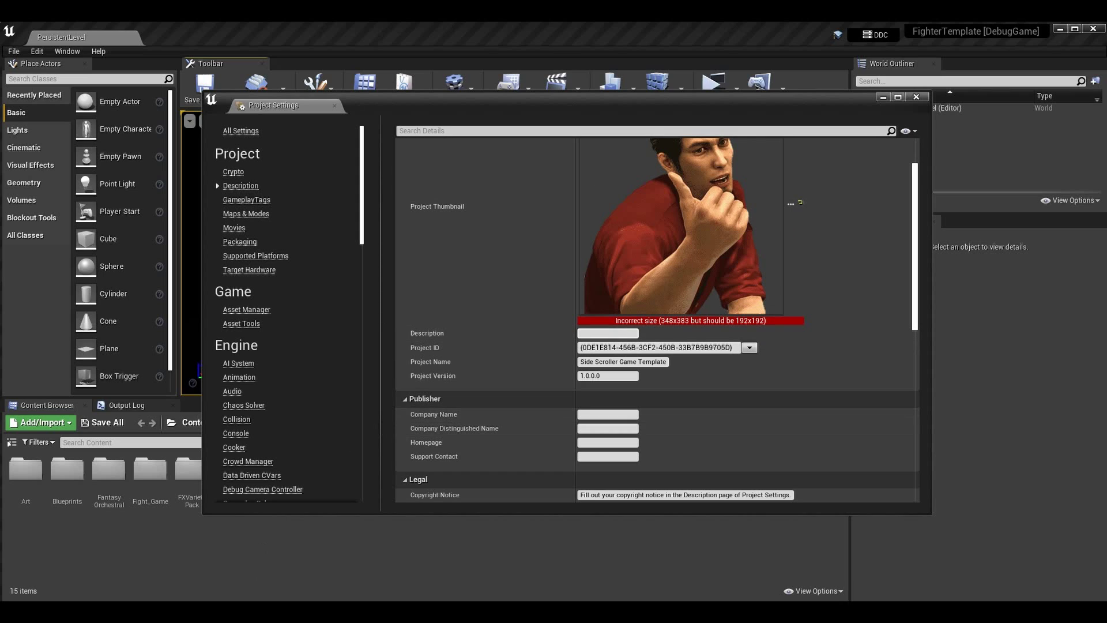
key("alt+Tab")
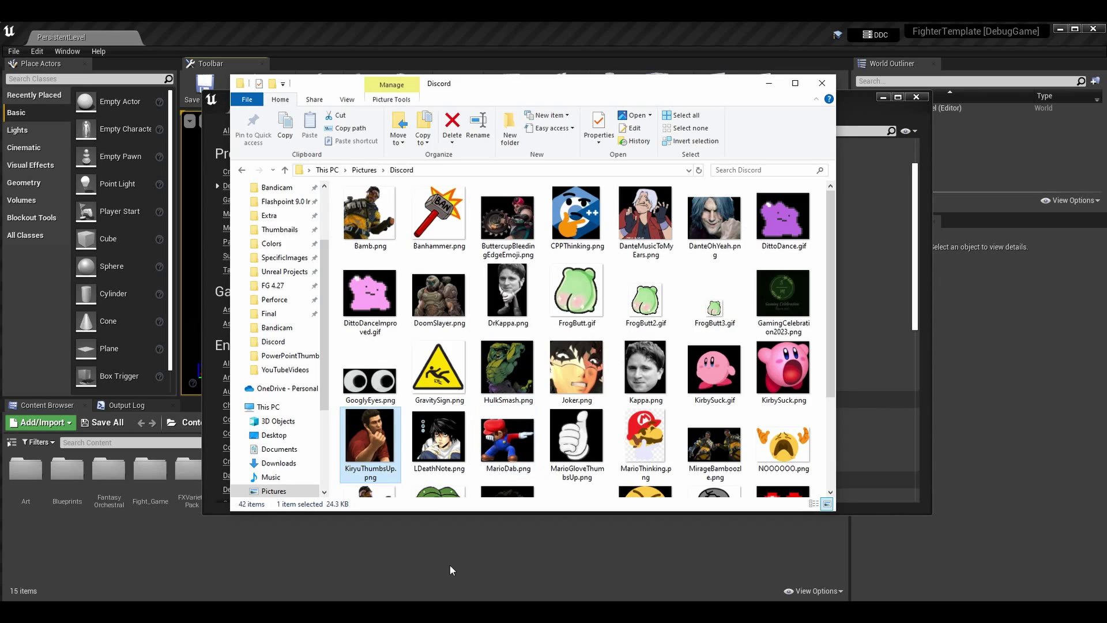
Check KiryuThumbsUp.png's Details properties show 348 x 383 pixels, then close File Explorer
right_click(370, 414)
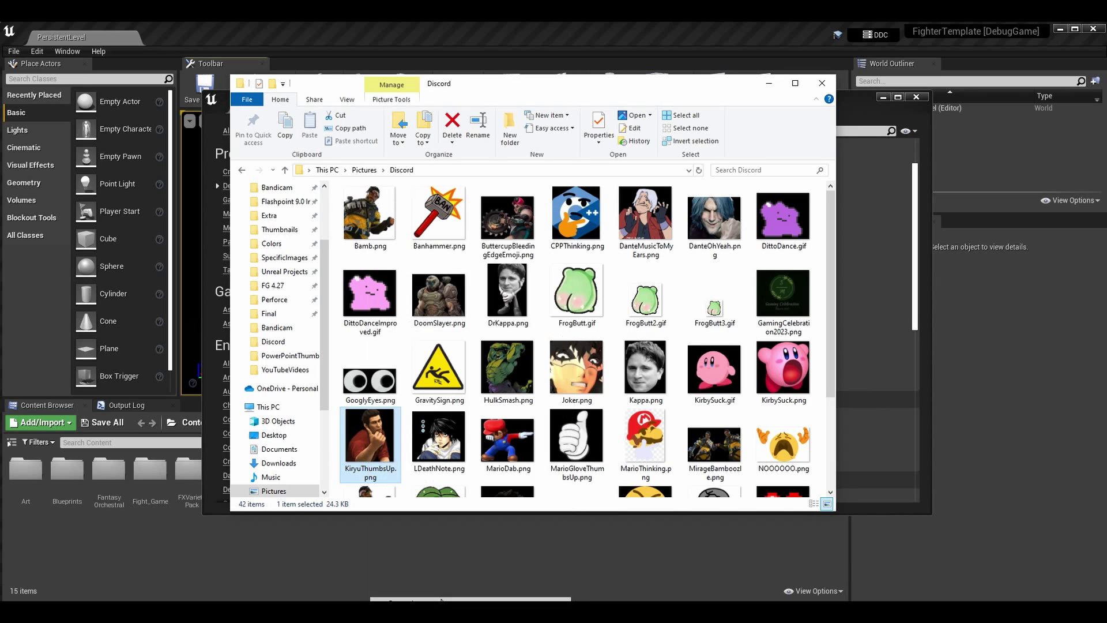
left_click(403, 599)
left_click_drag(459, 311, 643, 164)
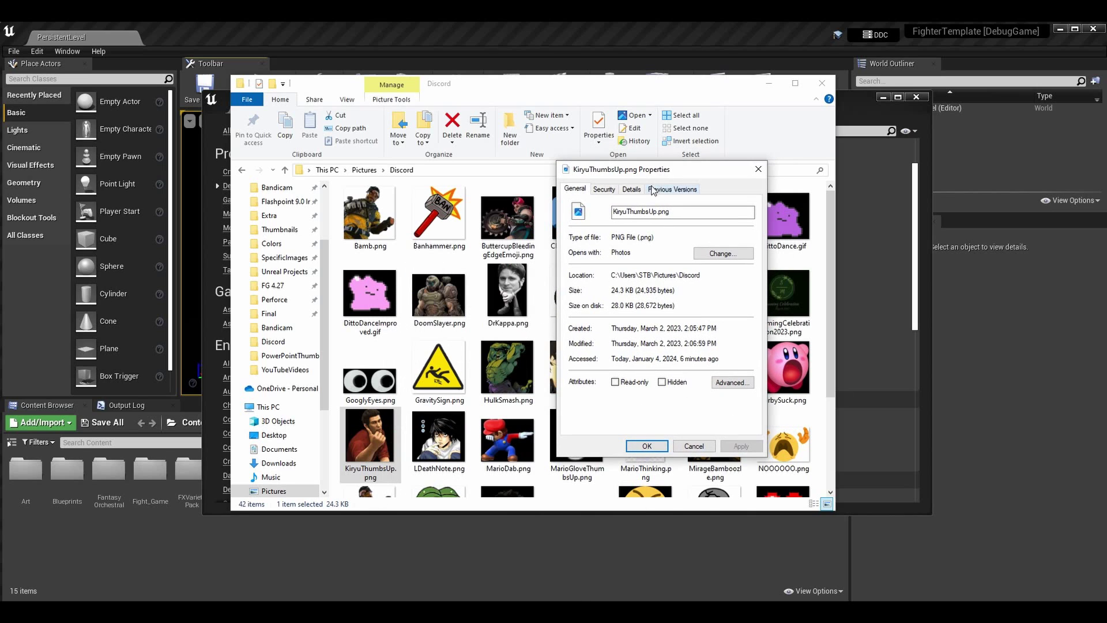
left_click(631, 189)
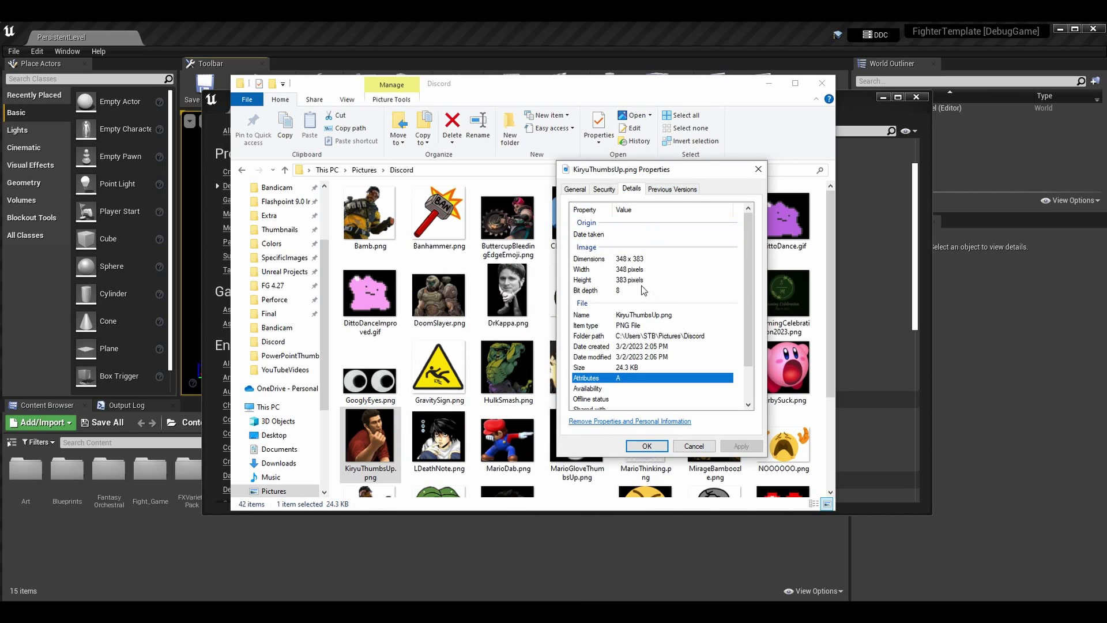
scroll(644, 325, "down", 2)
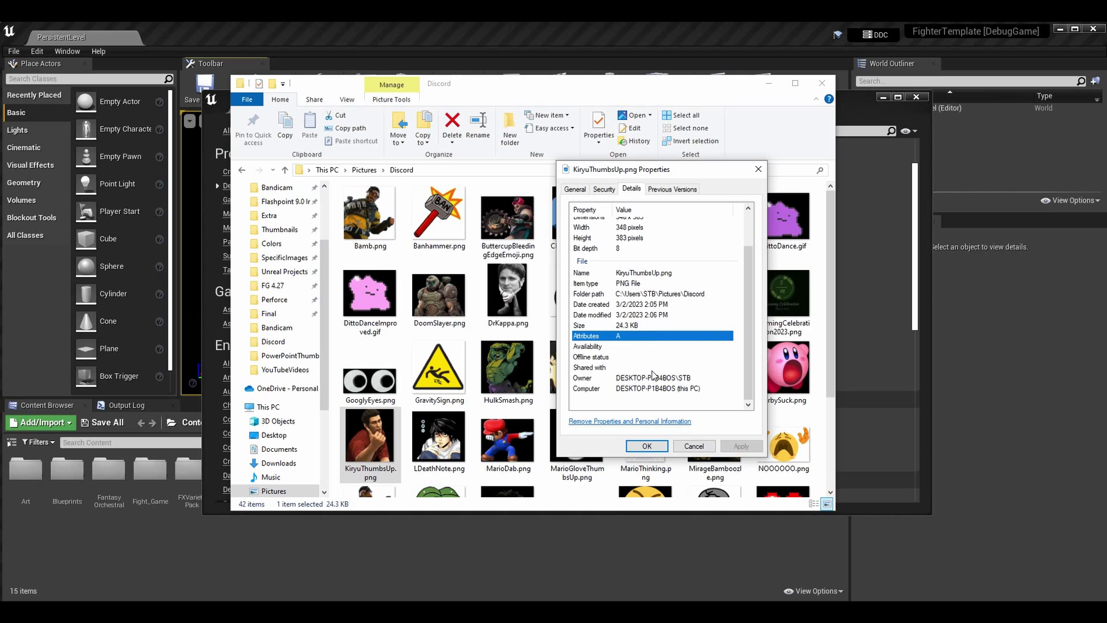
scroll(653, 374, "up", 2)
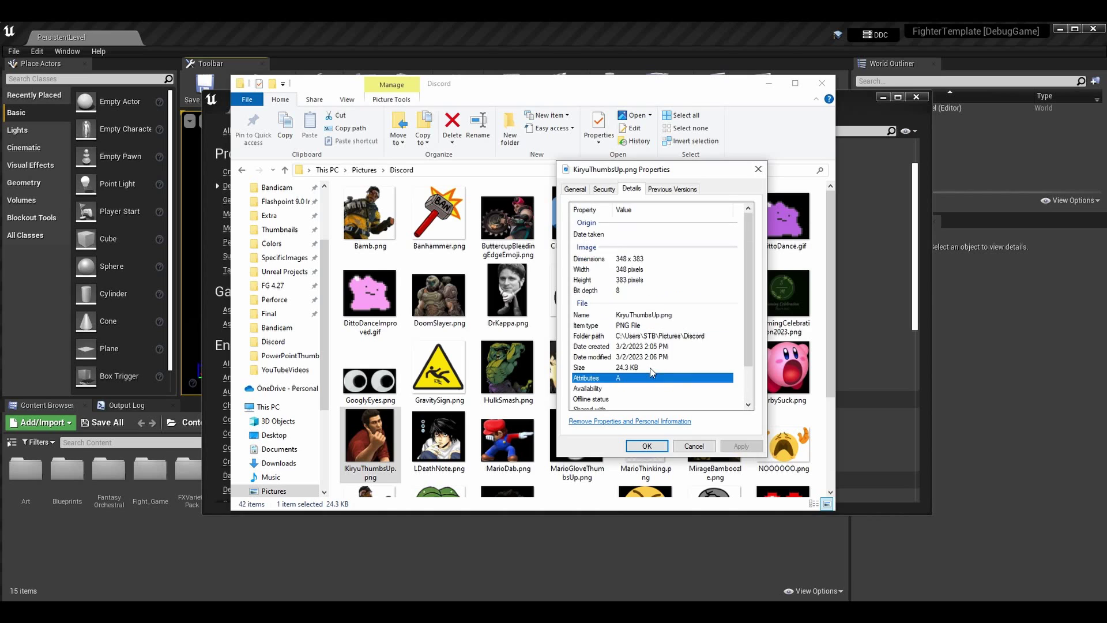
left_click(757, 170)
left_click(821, 83)
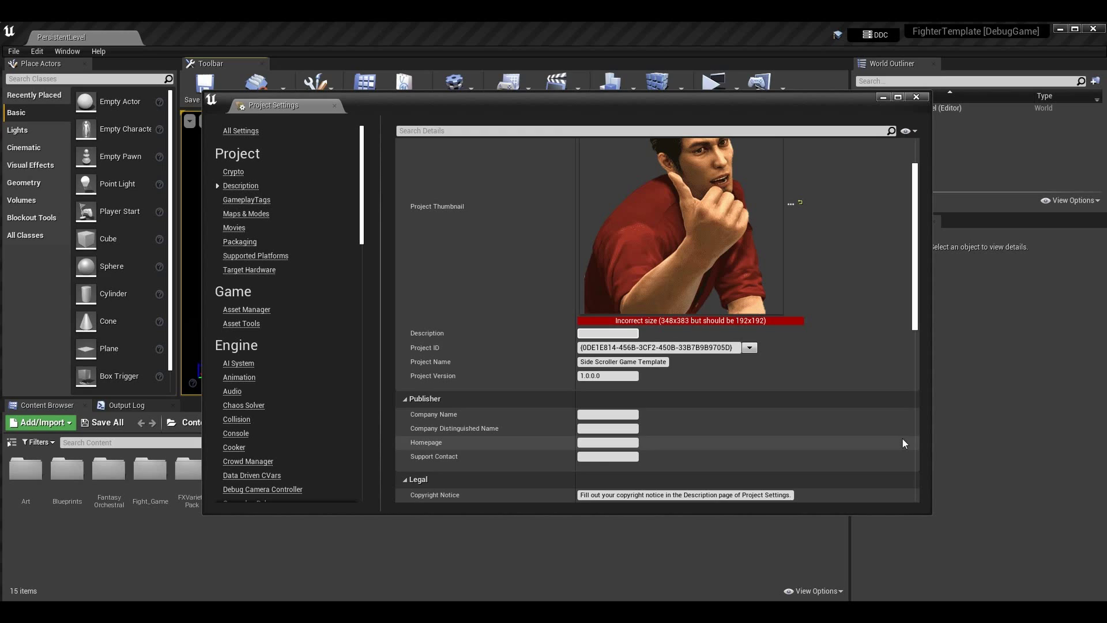
Enter 'Fighting Game Template.' as the project Description
type("Fighting Game Template.")
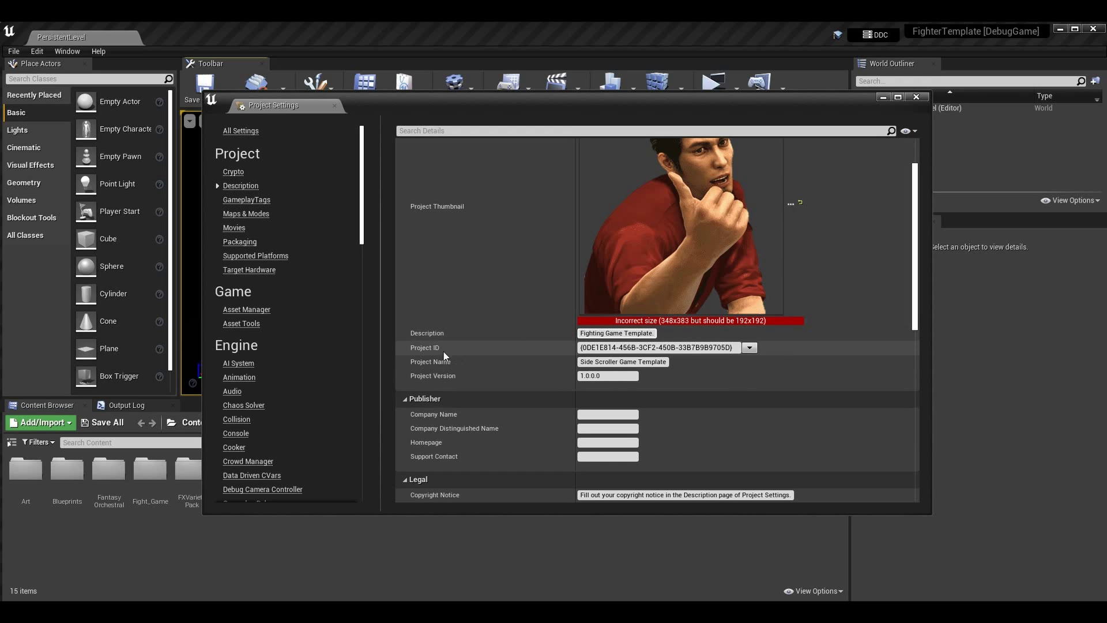
left_click(736, 346)
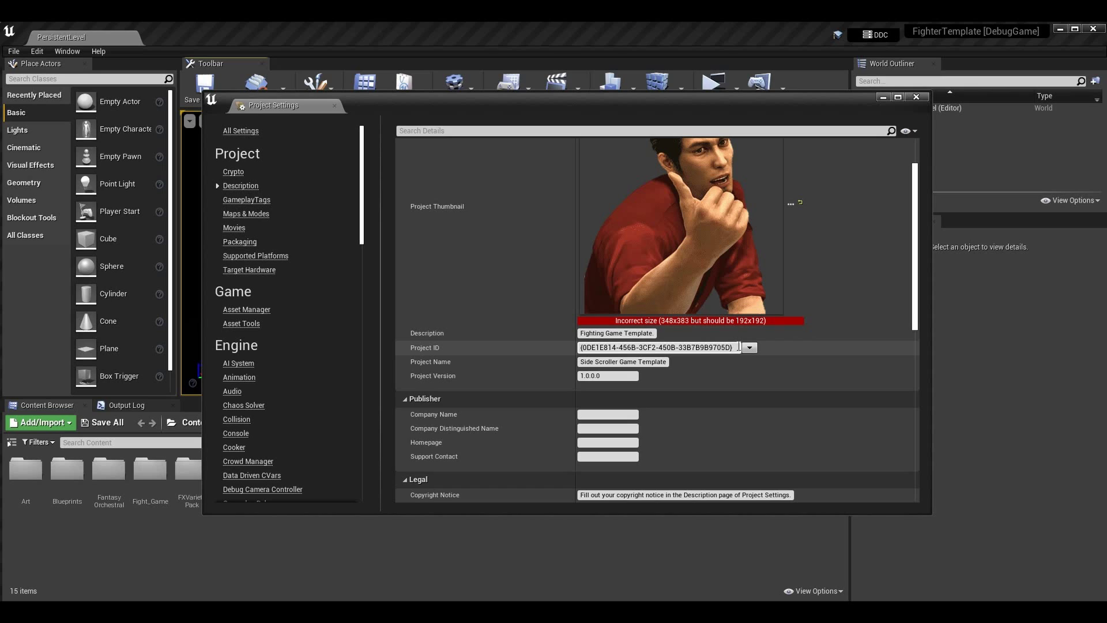
left_click(855, 353)
left_click(654, 333)
Open the Project ID regeneration options and dismiss them, leaving the ID unchanged
left_click(749, 347)
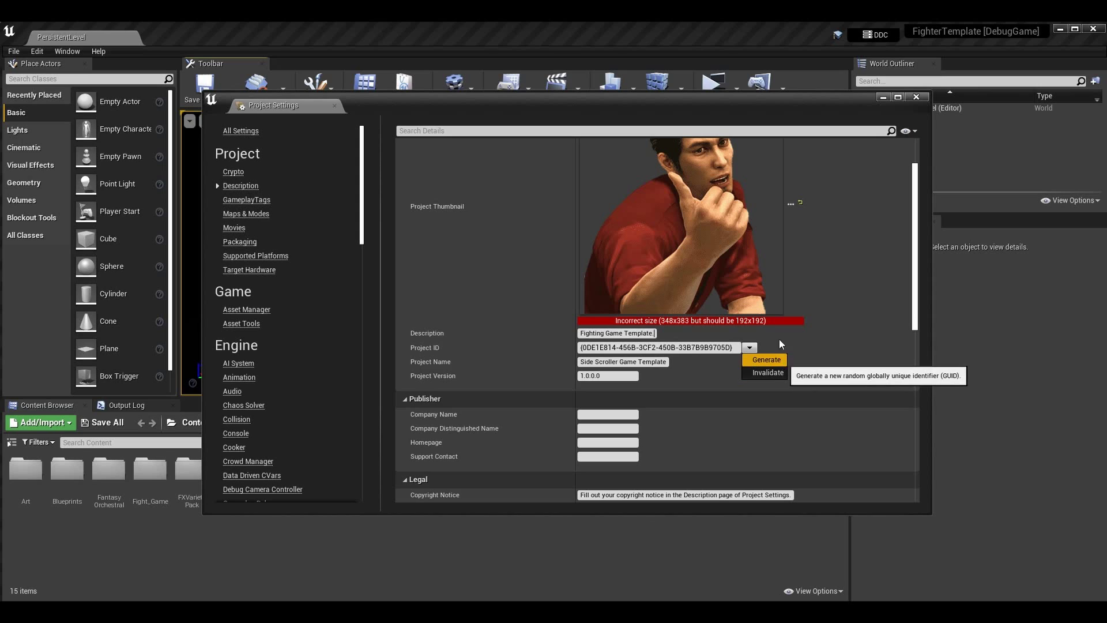
key("Escape")
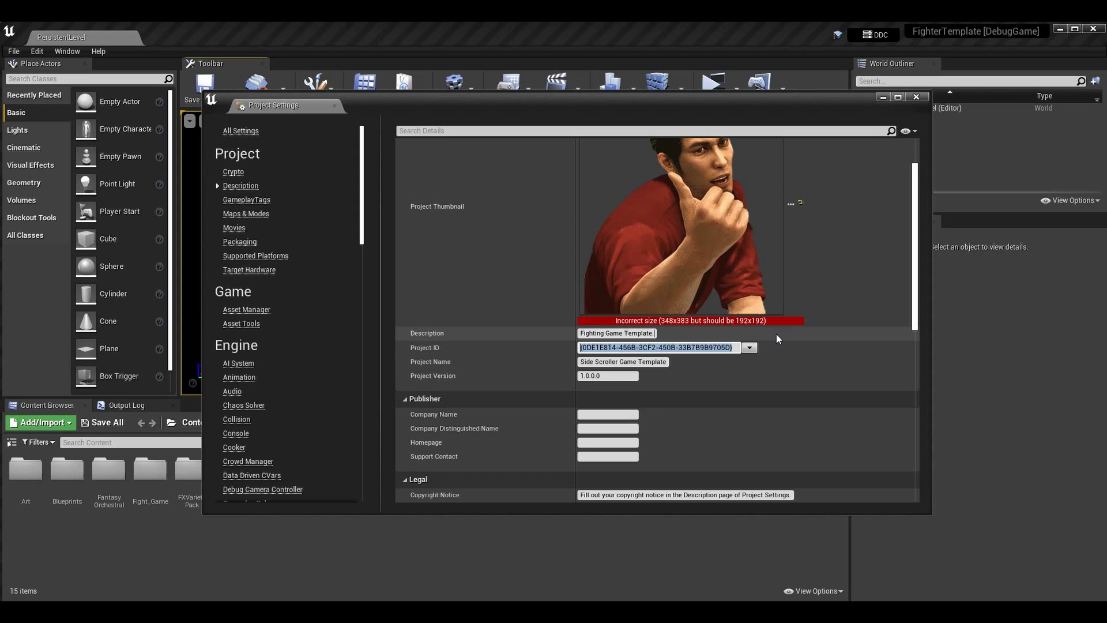
key("End")
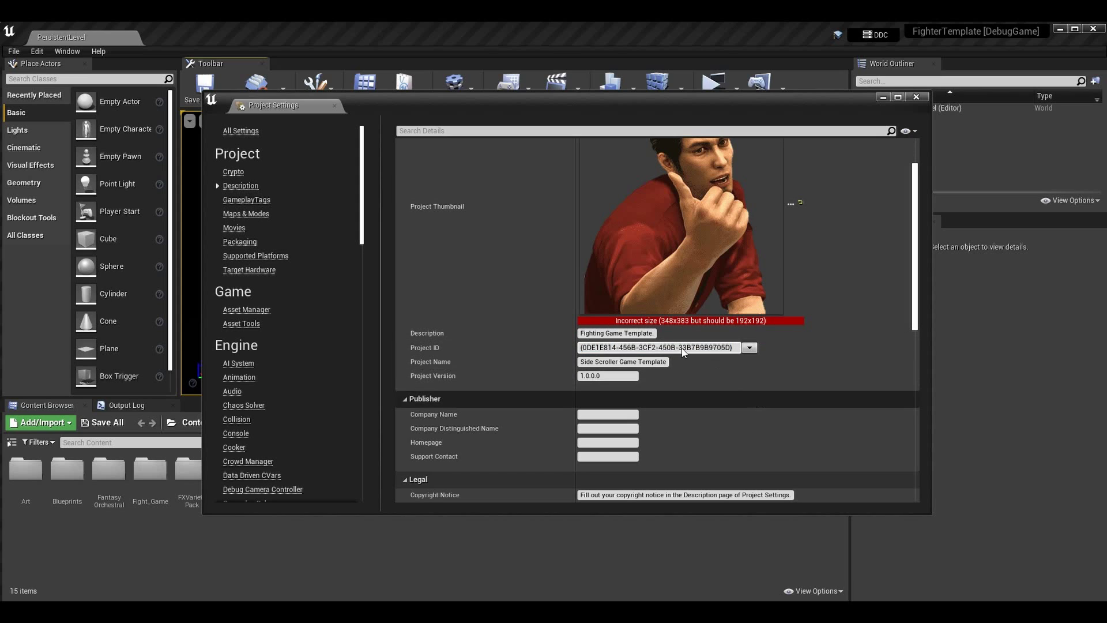
left_click(617, 362)
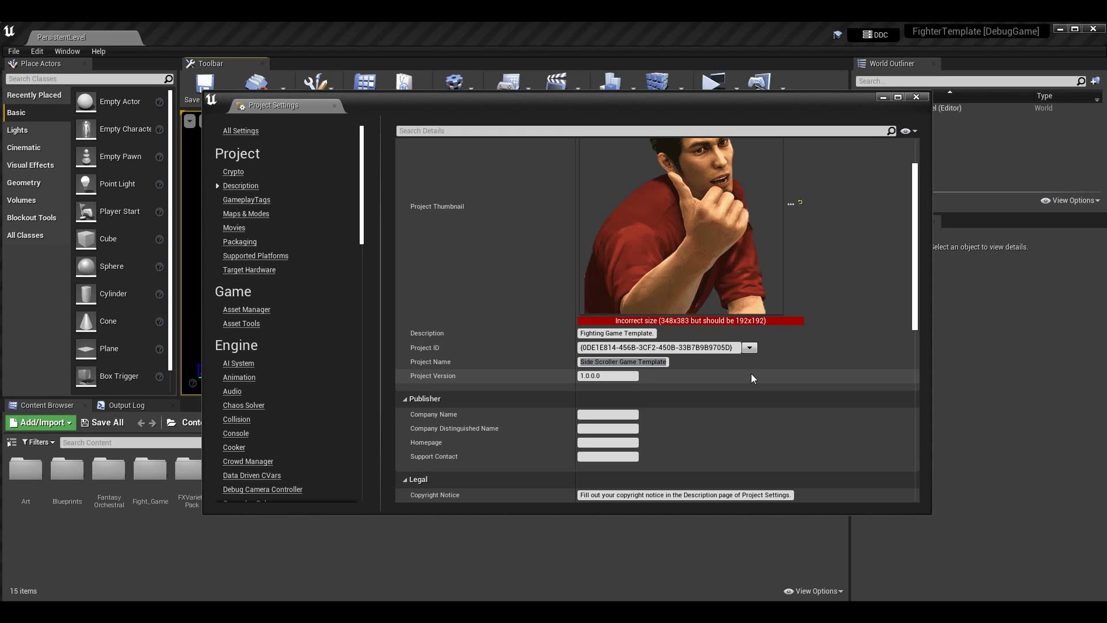
Rename the project to UE4Fighter
left_click(666, 362)
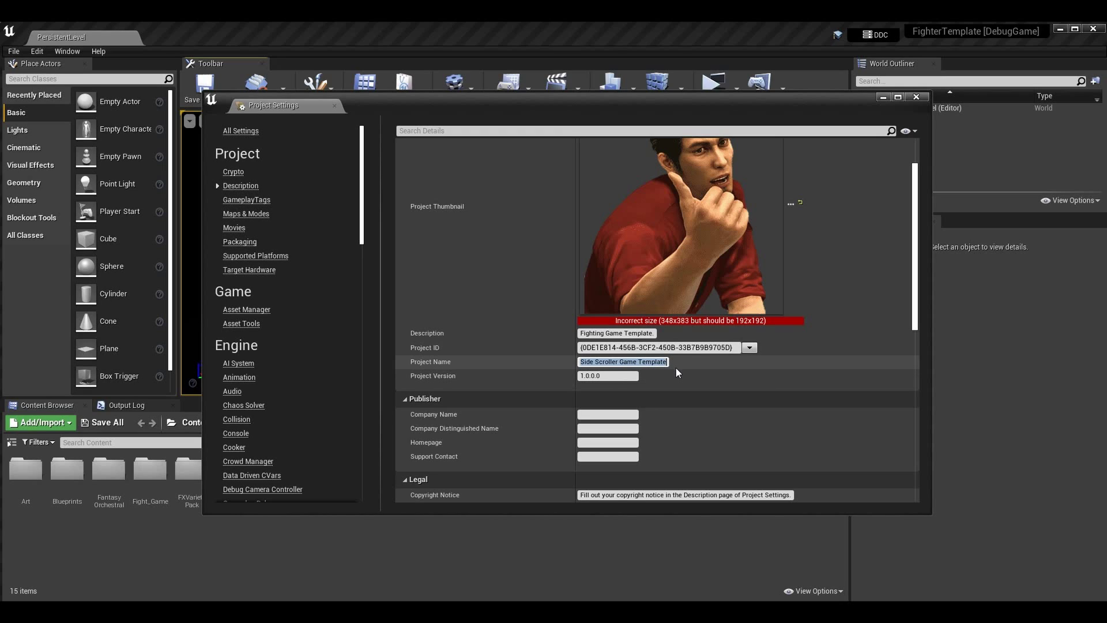
type("UE4Fighter")
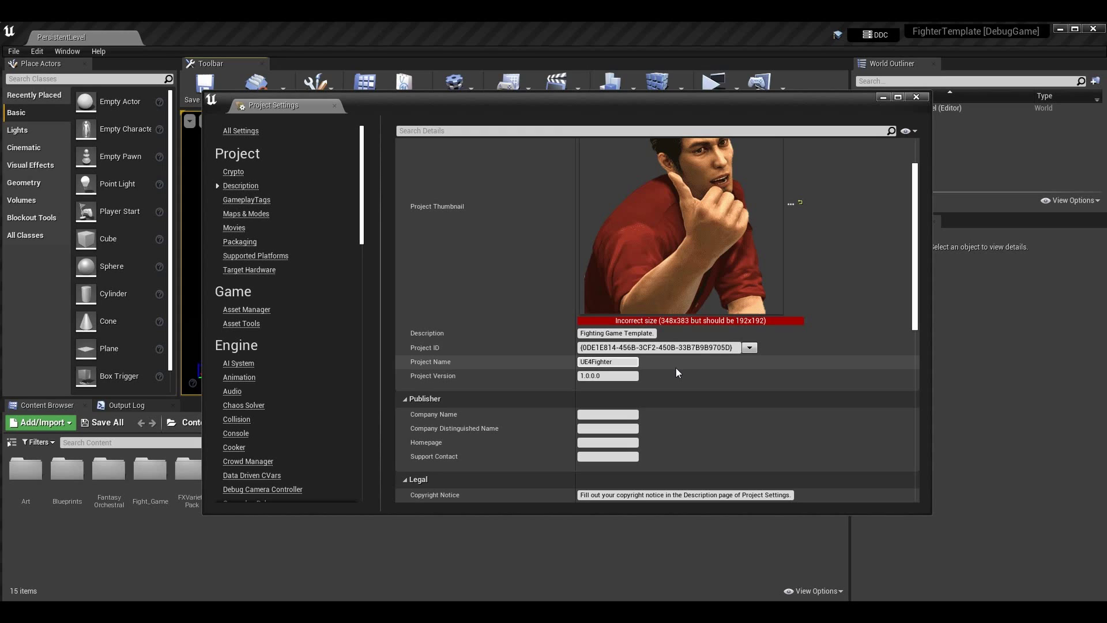
key("Return")
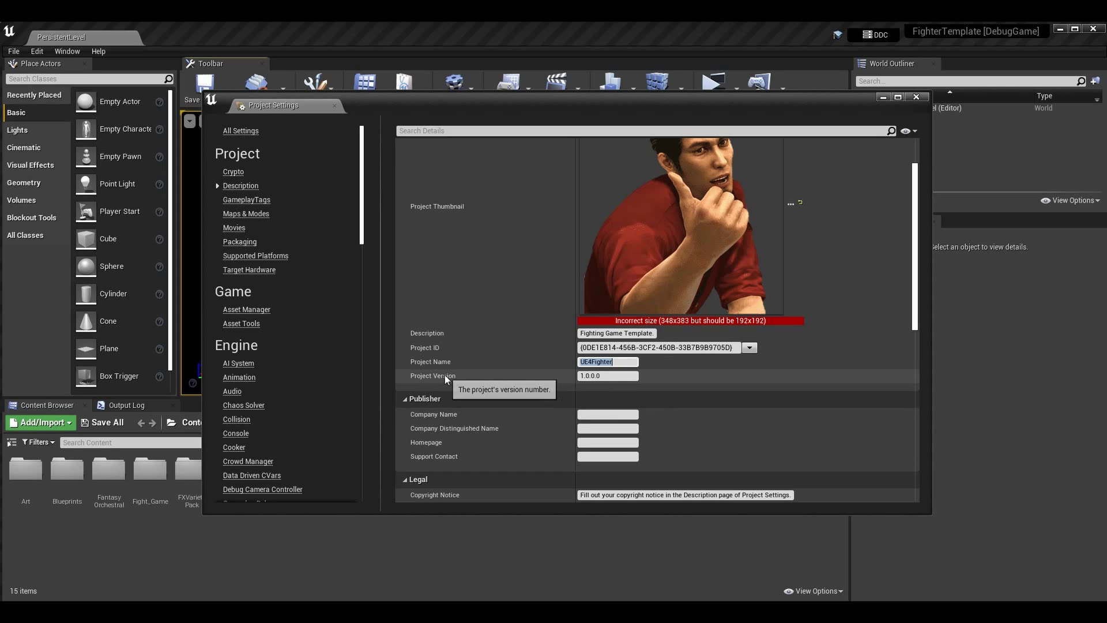
Change the Project Version from 1.0.0.0 to 1.0.0
left_click(619, 378)
key("Return")
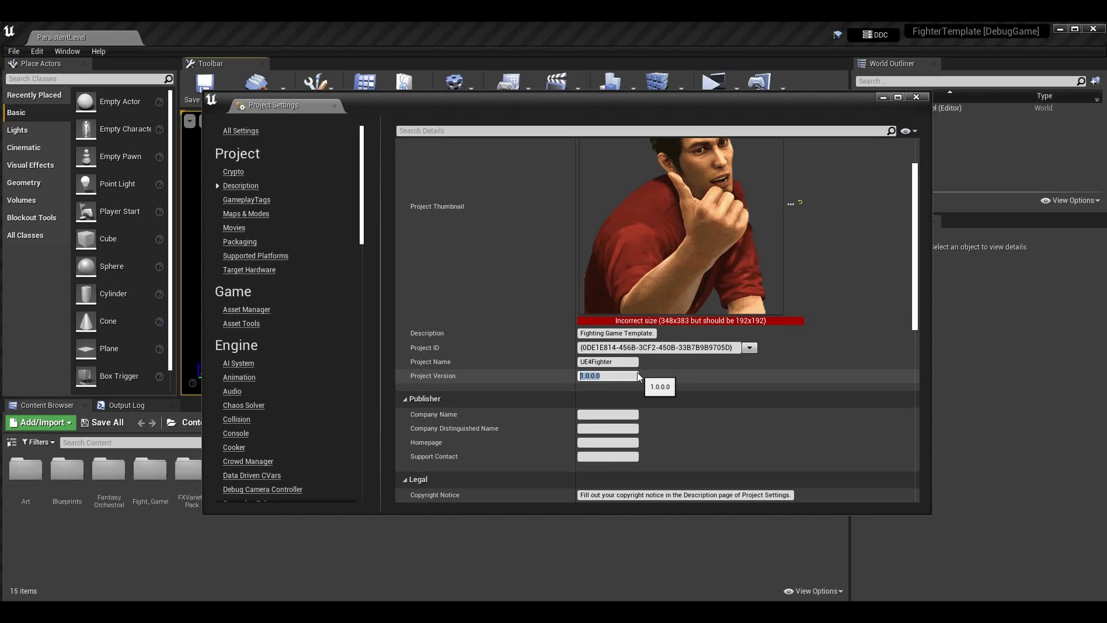
left_click(645, 380)
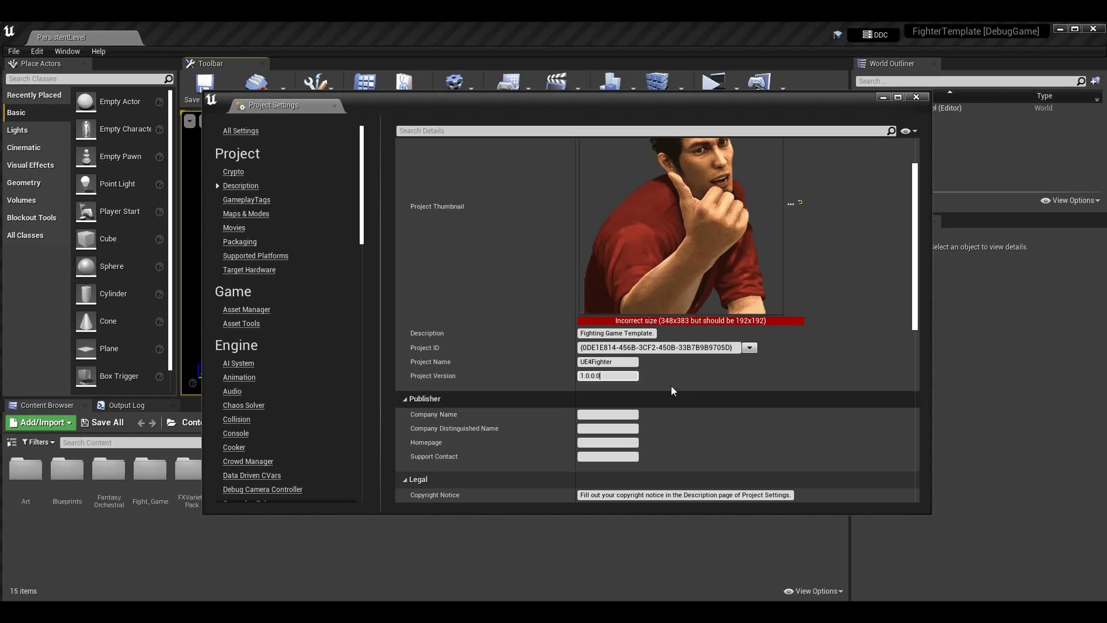
left_click(606, 376)
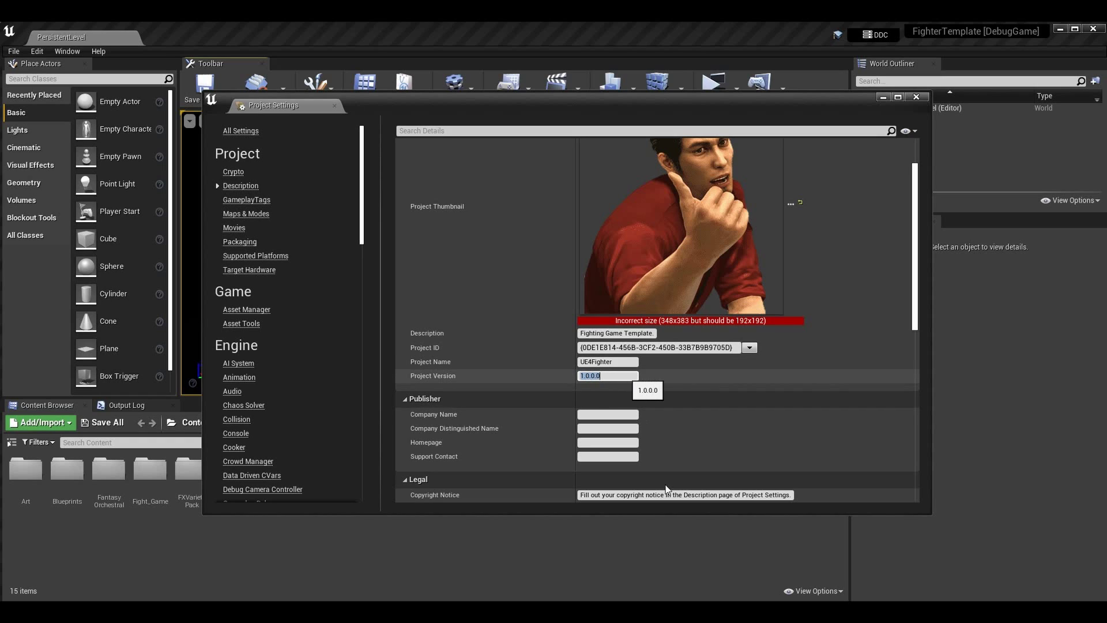
left_click(648, 377)
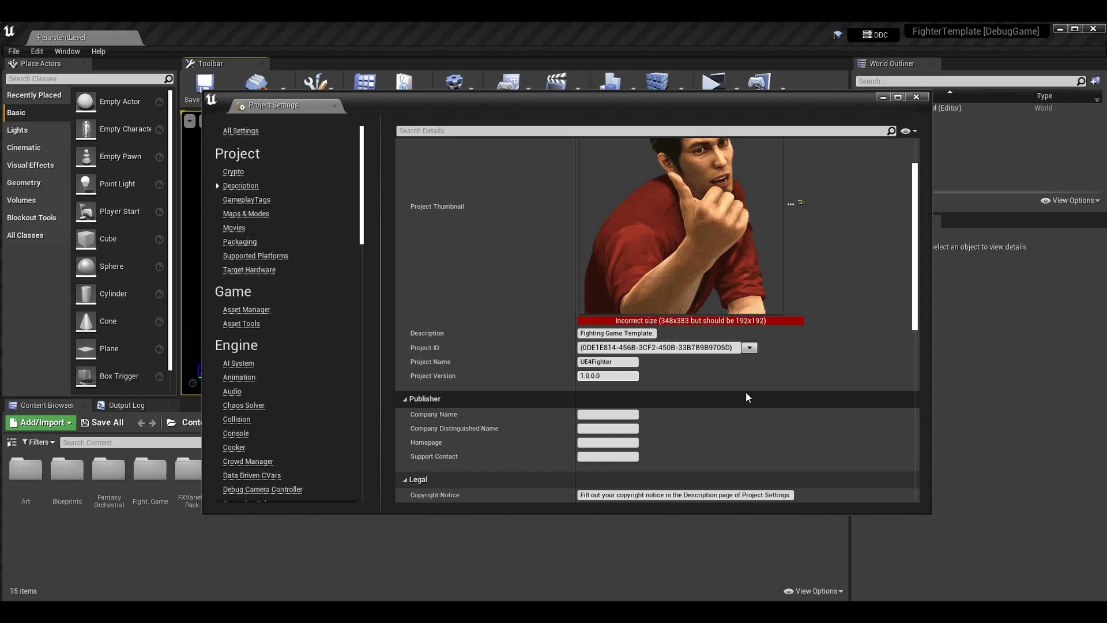
key("BackSpace")
type("1")
key("BackSpace")
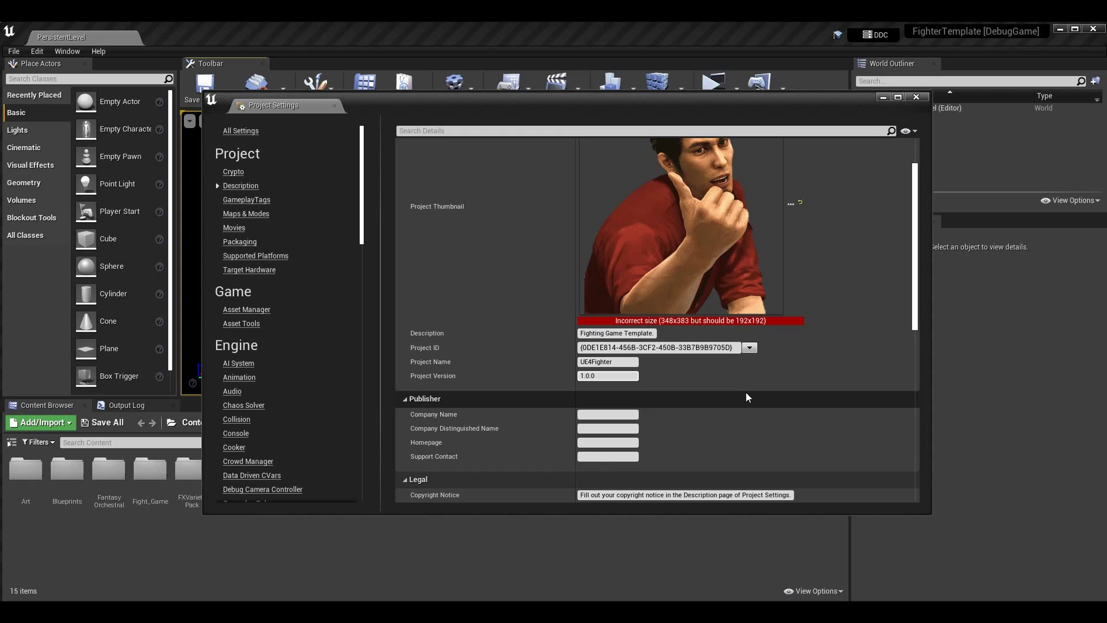
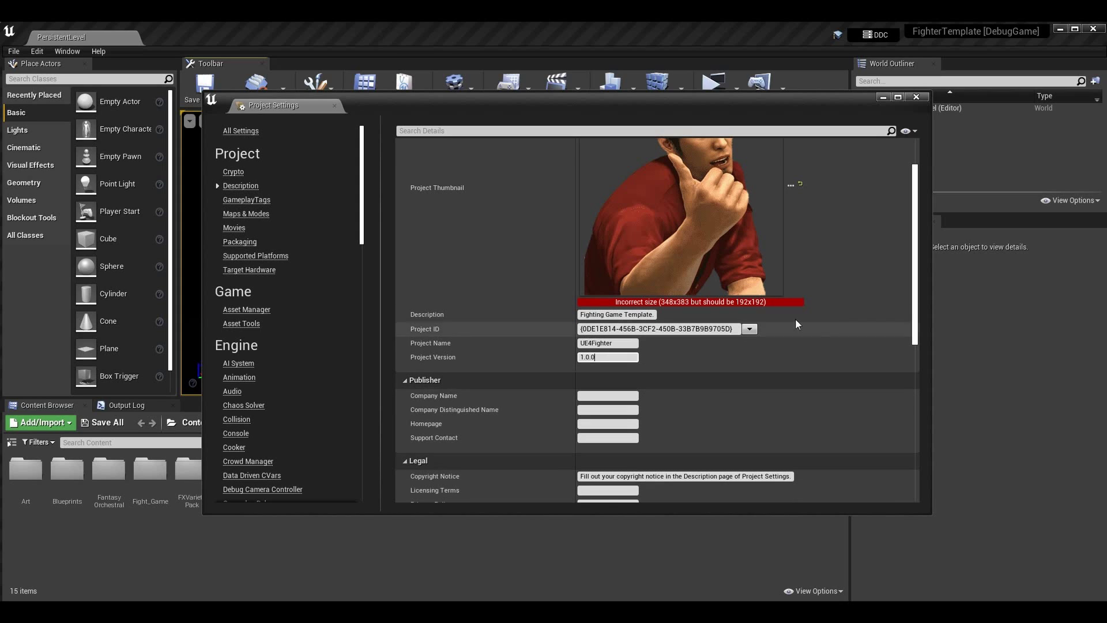
scroll(525, 314, "down", 1)
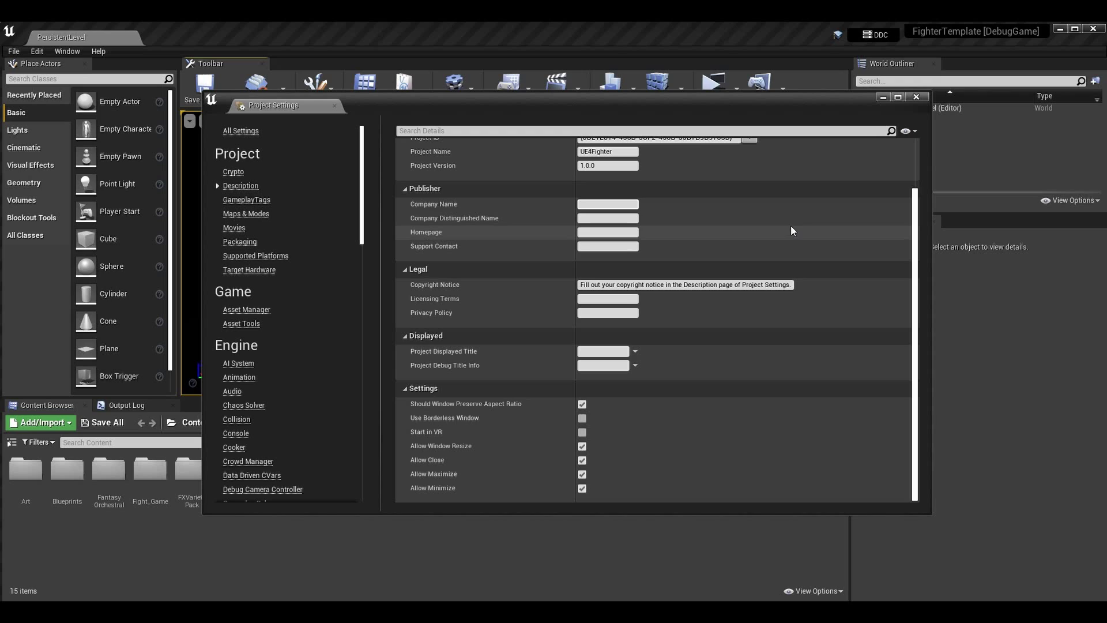
Enter the company name in Company Name and its LLC form in Company Distinguished Name
left_click(629, 204)
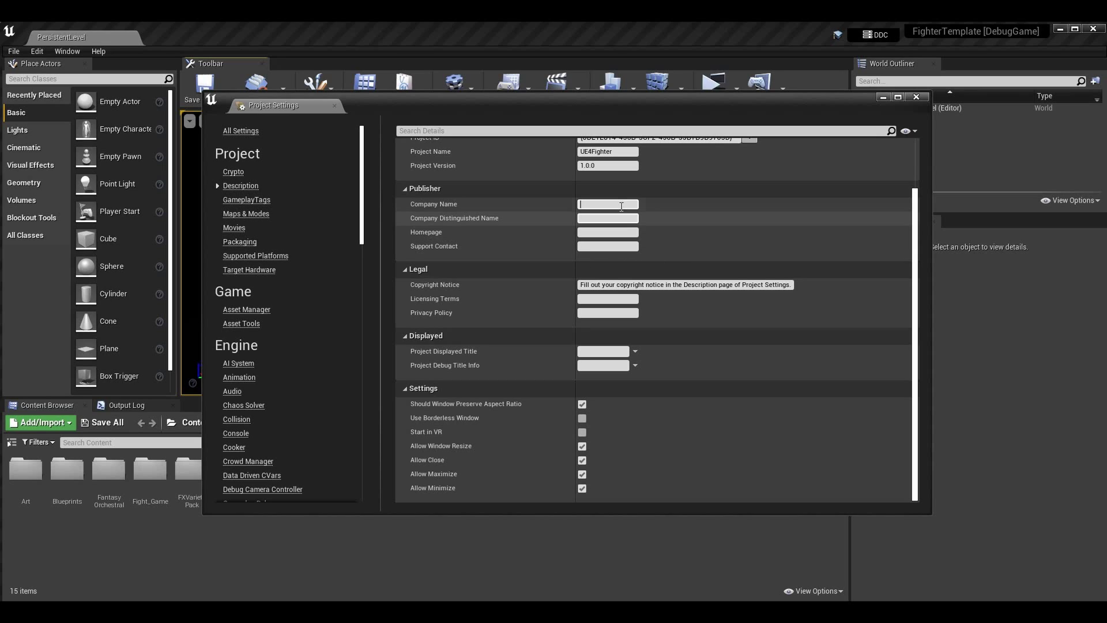
type("Shawnthebro")
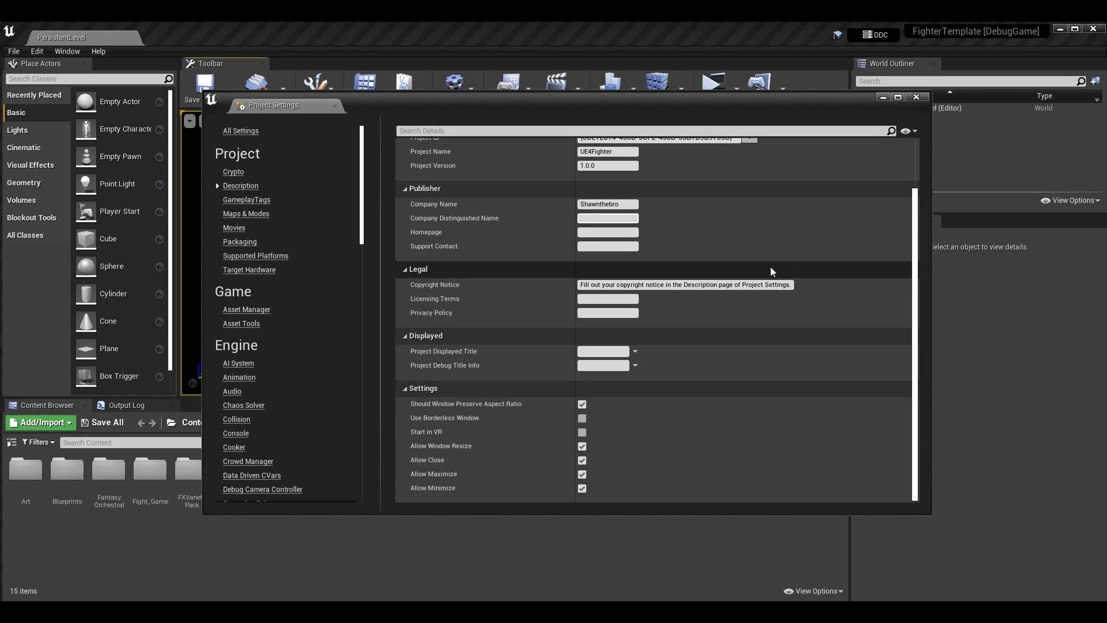
type("Shawnthebro, LLC")
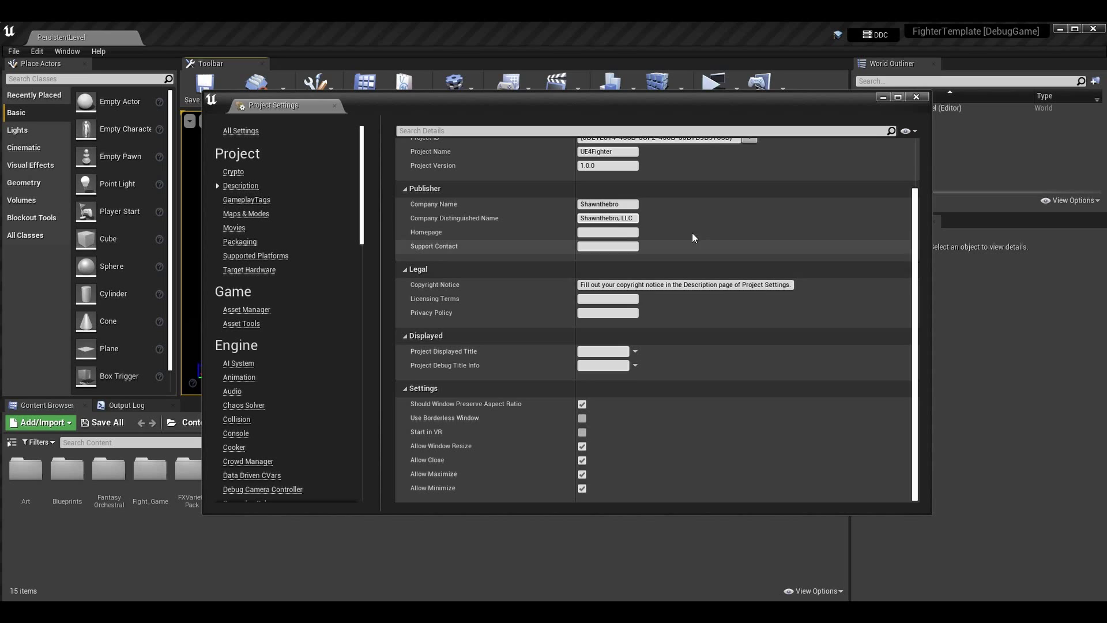
left_click(611, 232)
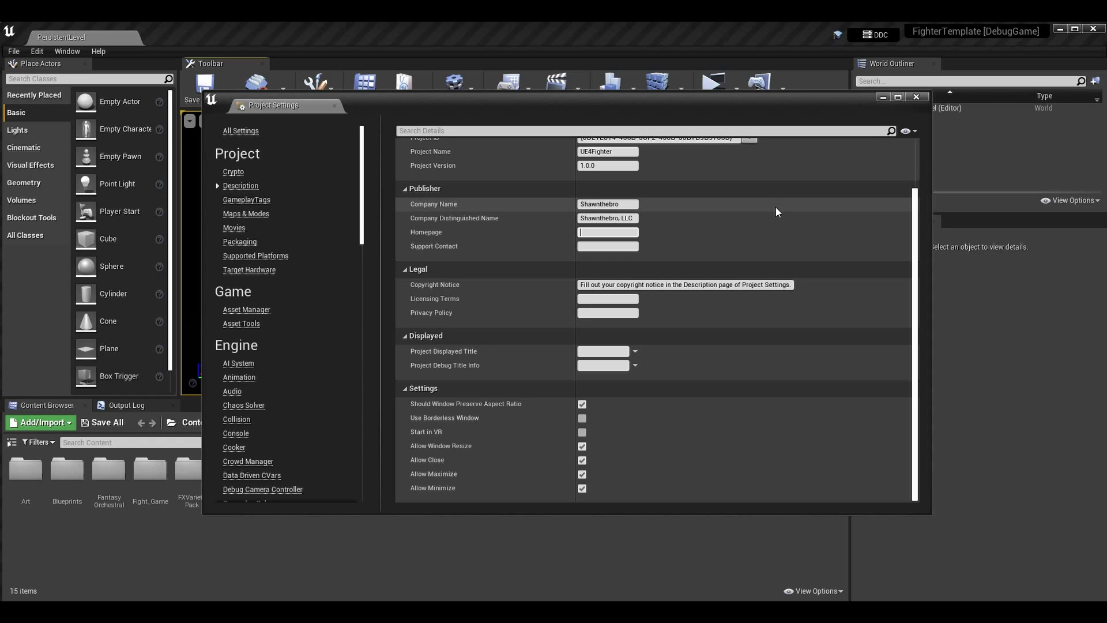
Set the Homepage to the publisher's YouTube channel URL, correcting the typo
type("ww")
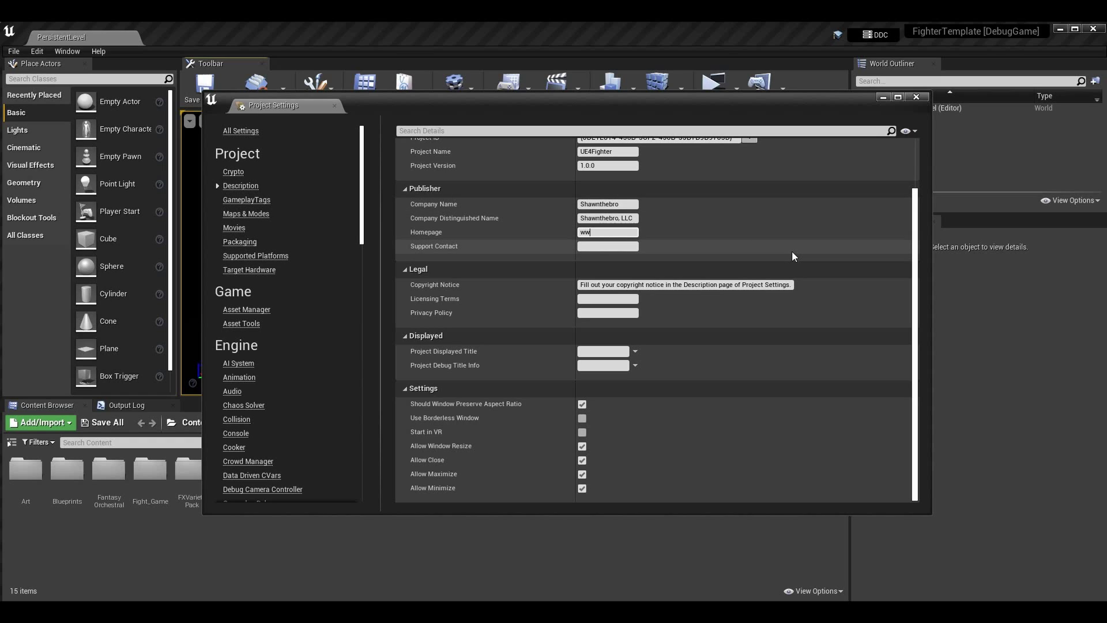
type("w.yputube.com/shj")
key("BackSpace")
type("awnthebro")
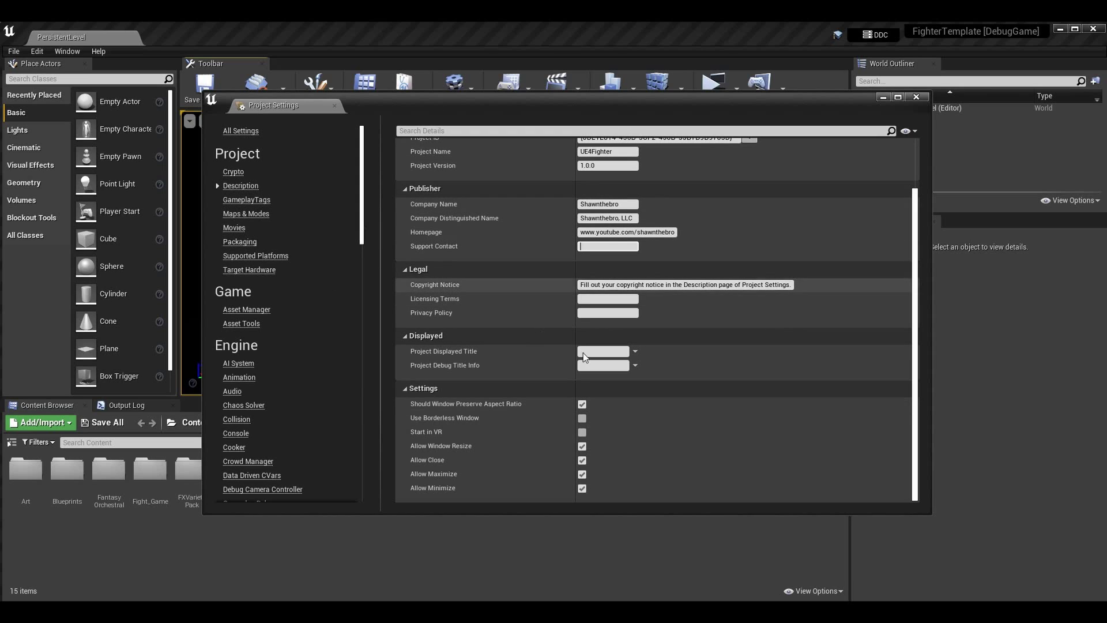
Enter the support contact e-mail and select the default Copyright Notice text
left_click(611, 246)
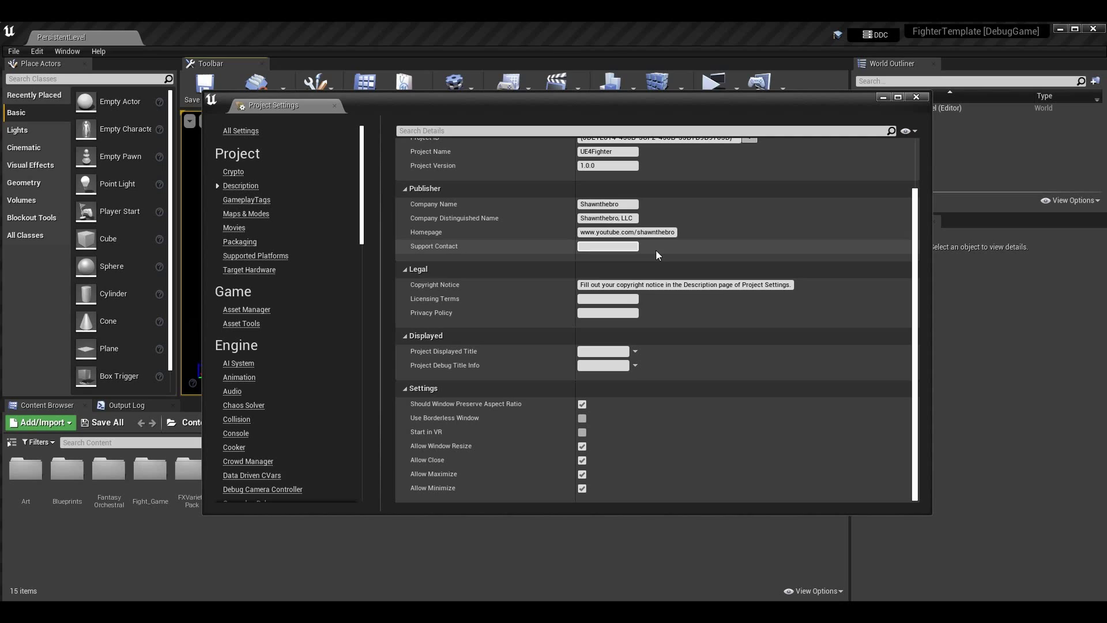
left_click(657, 251)
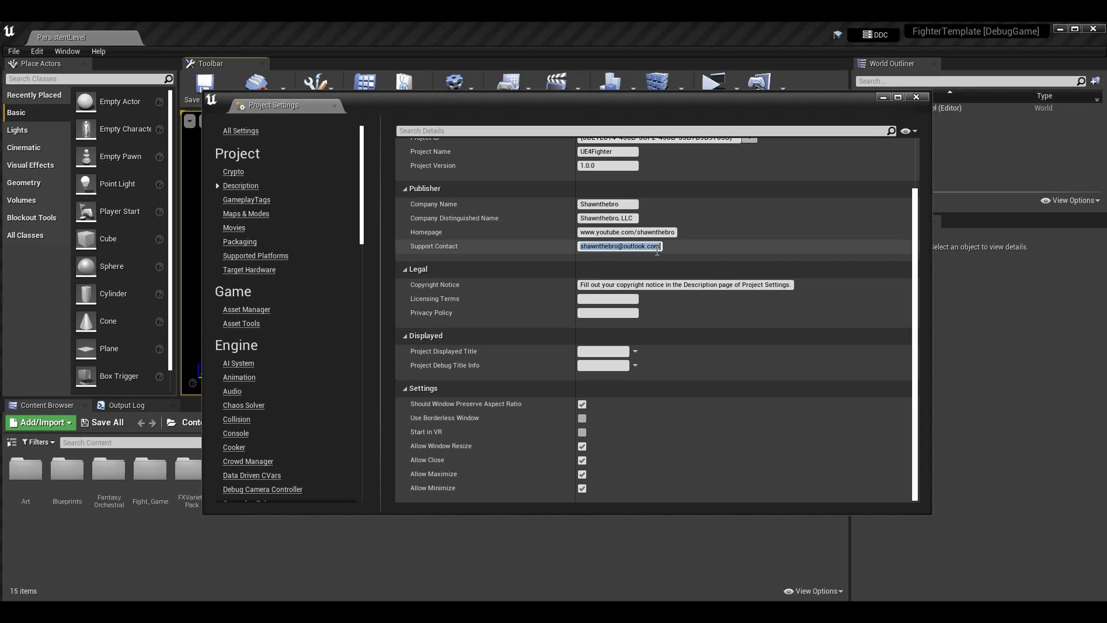
left_click(716, 241)
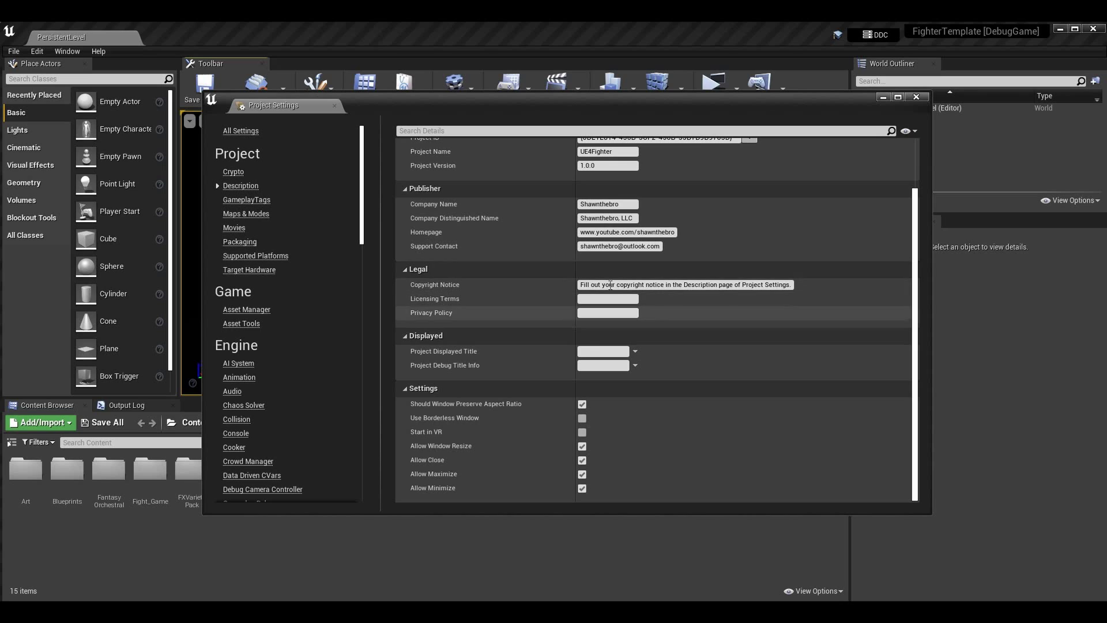
left_click(588, 285)
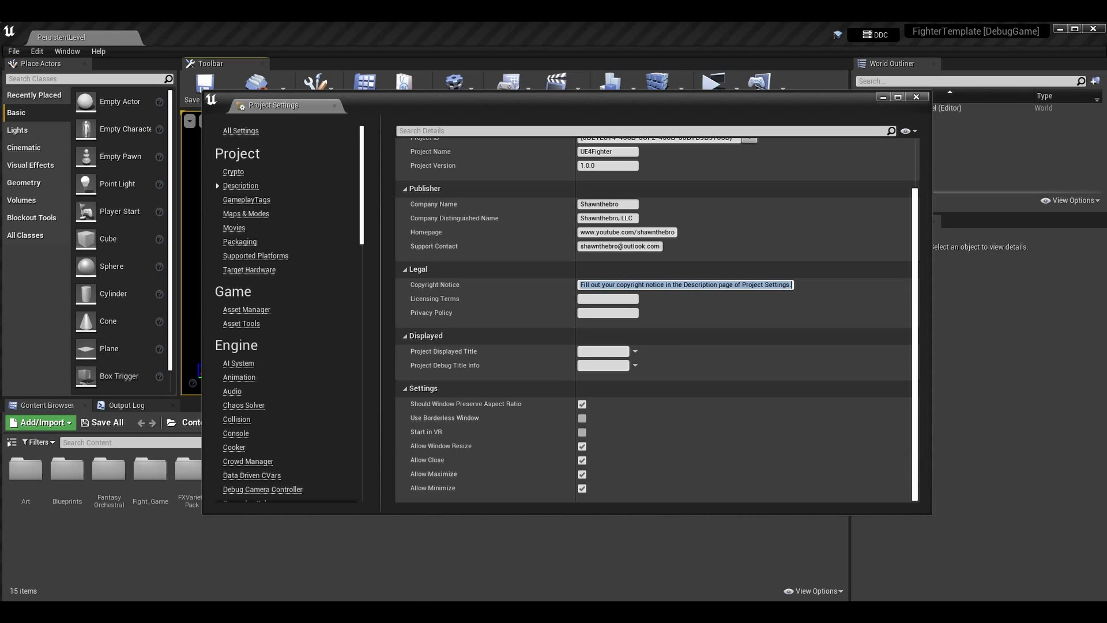
left_click(438, 568)
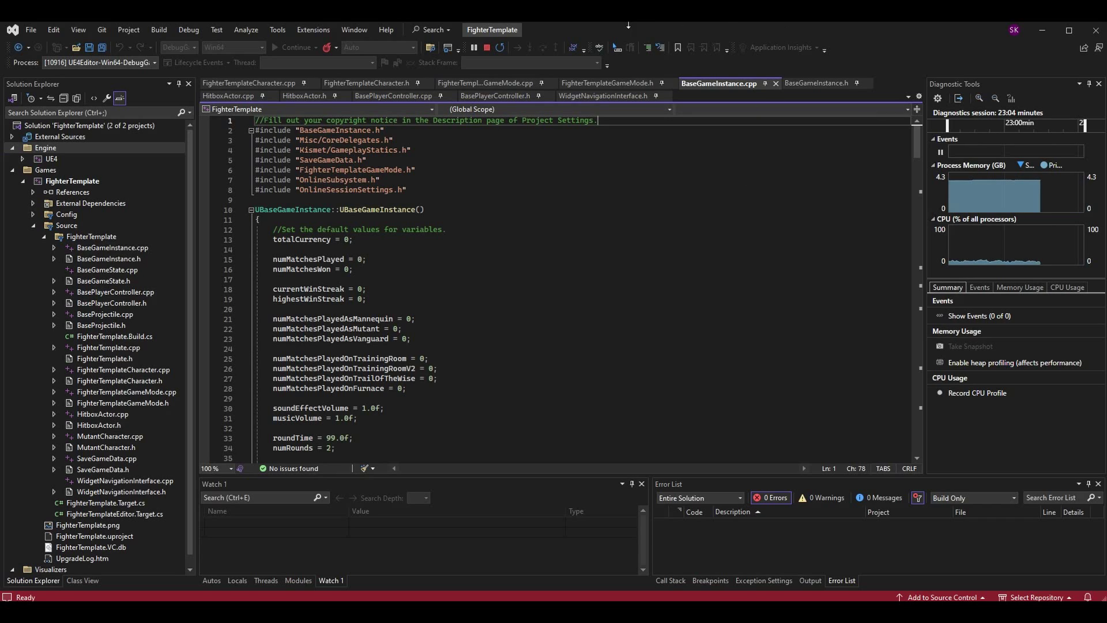
Select and inspect the copyright placeholder comment on line 1 of BaseGameInstance.cpp
left_click_drag(610, 120, 233, 84)
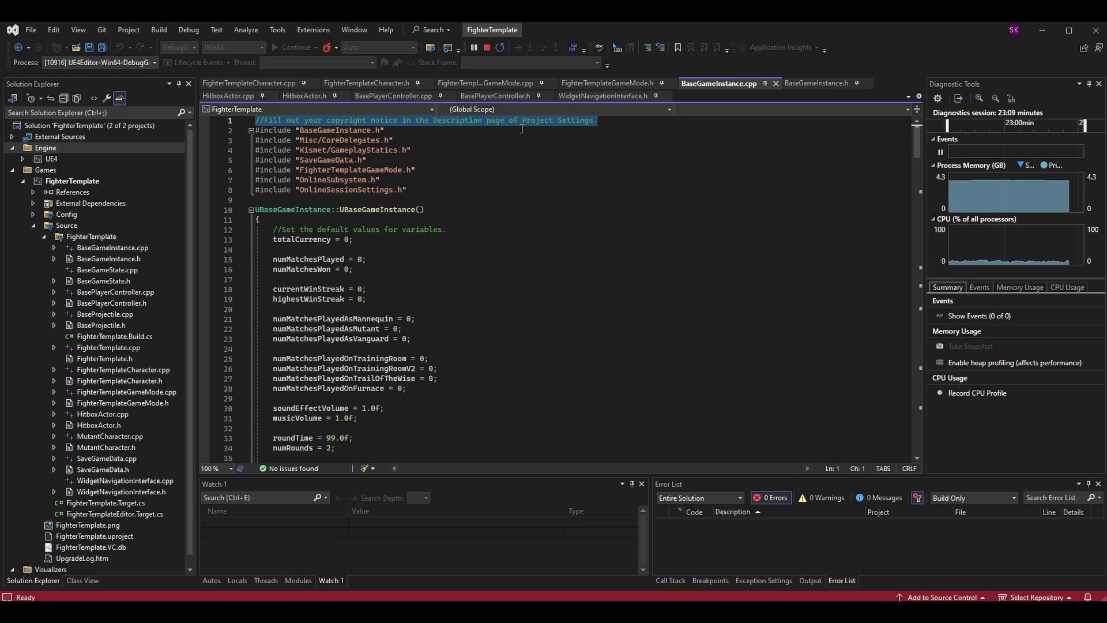
left_click(616, 120)
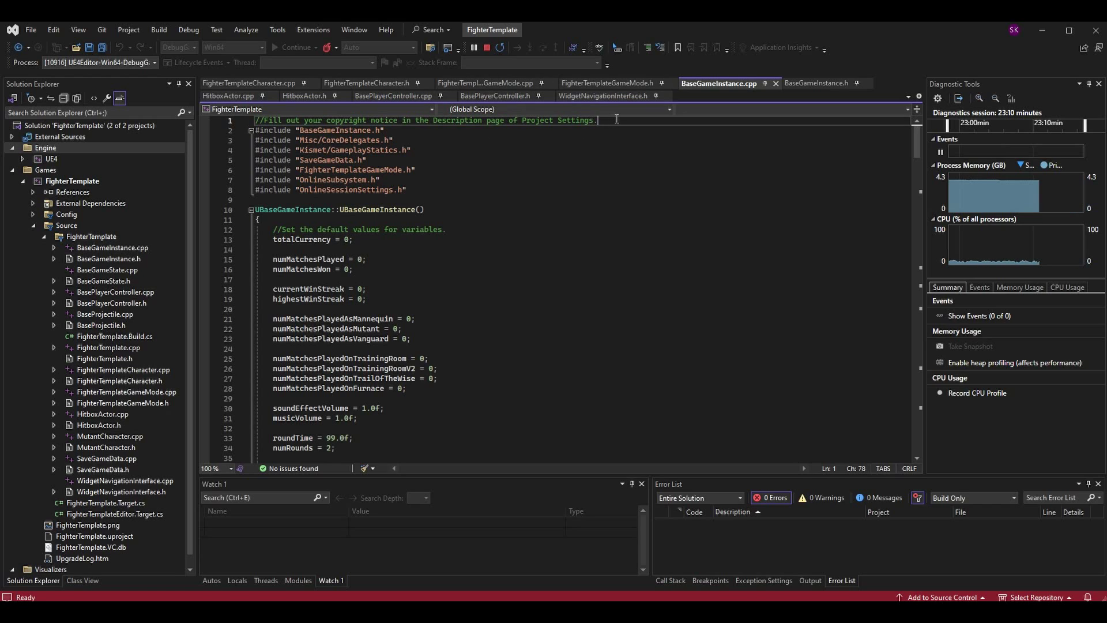
key("shift+Left")
key("shift+Left")
key("shift+Left")
key("shift+Left")
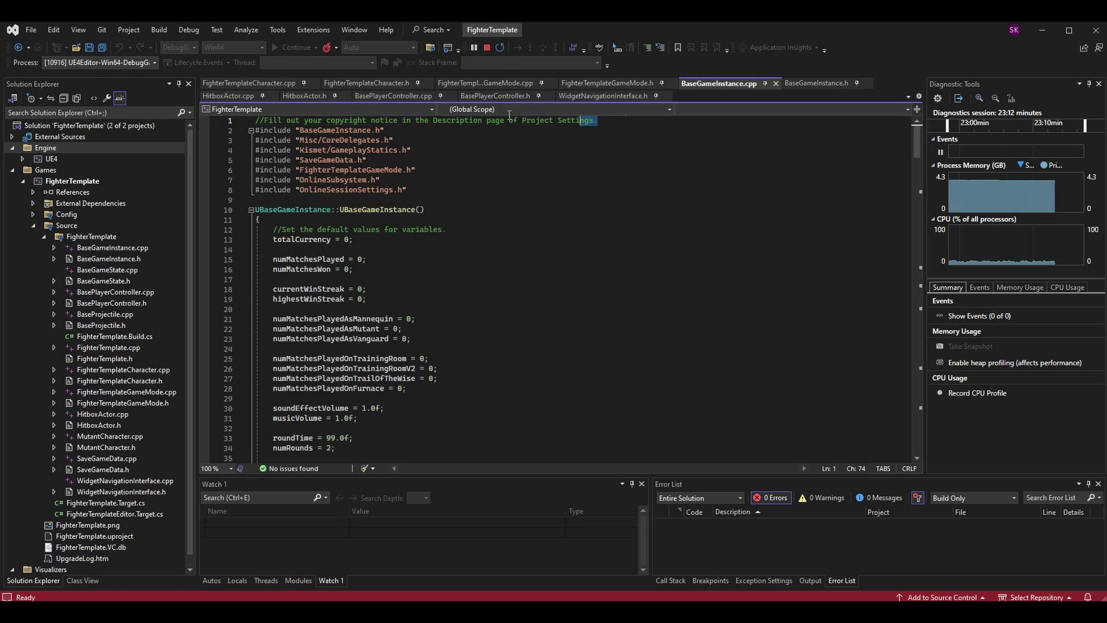
key("shift+Home")
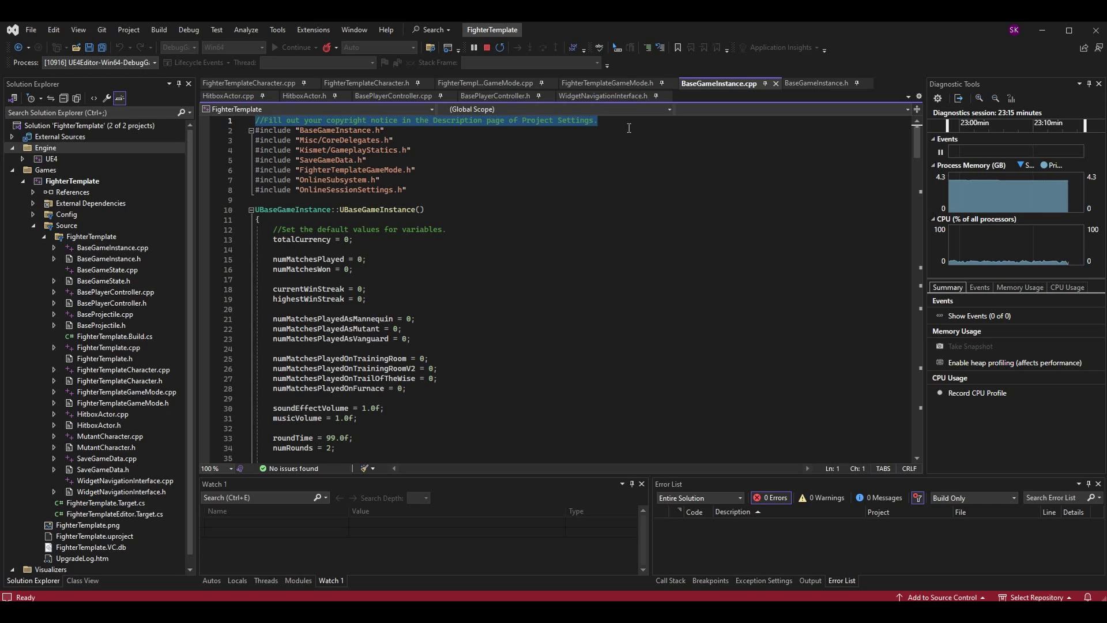
left_click(749, 128)
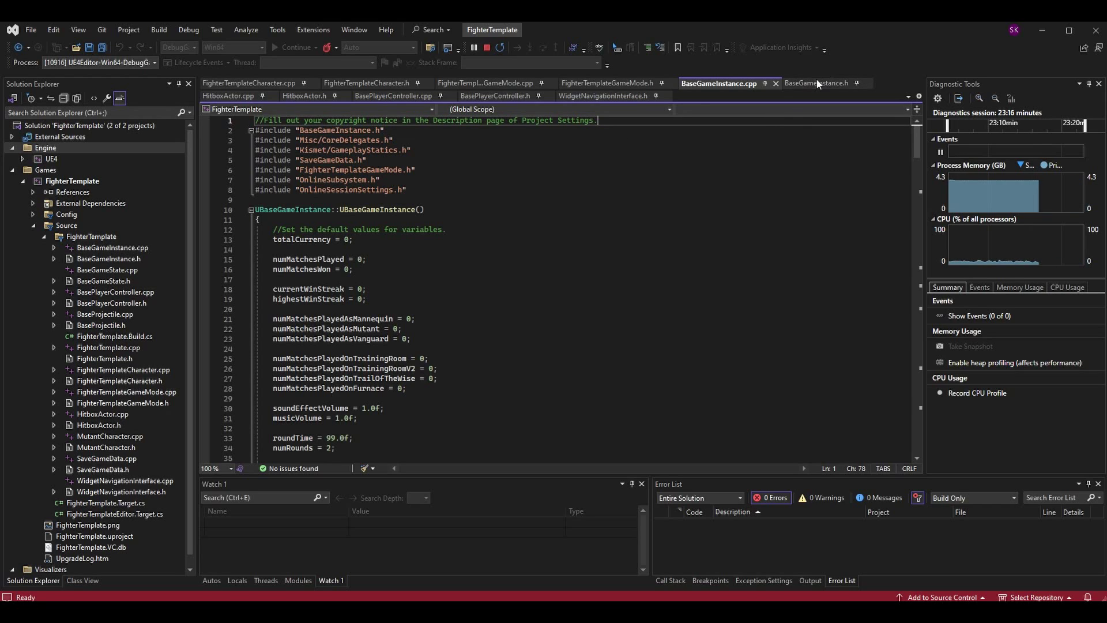
Check BaseGameInstance.h, recheck the .cpp copyright comment, then return to Project Settings
key("ctrl+k")
key("ctrl+o")
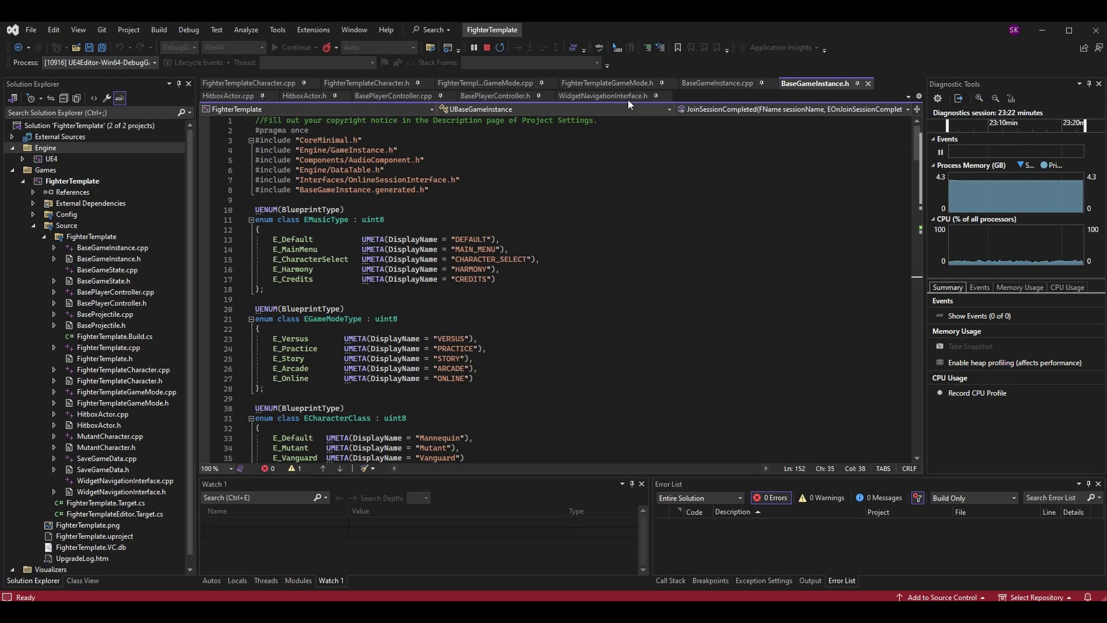
left_click(728, 84)
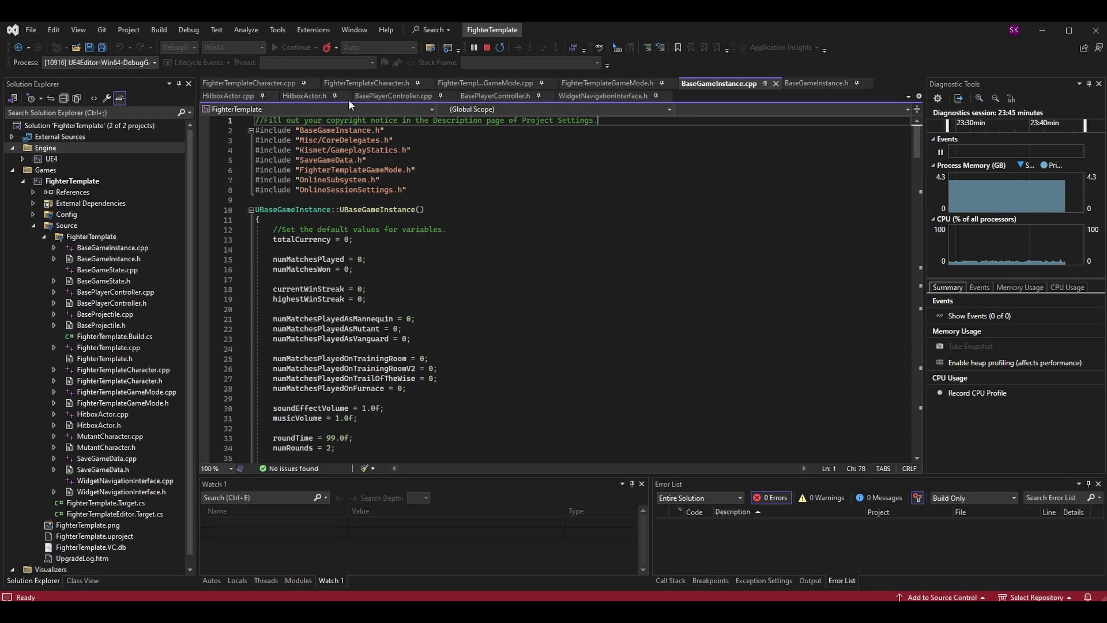
triple_click(518, 122)
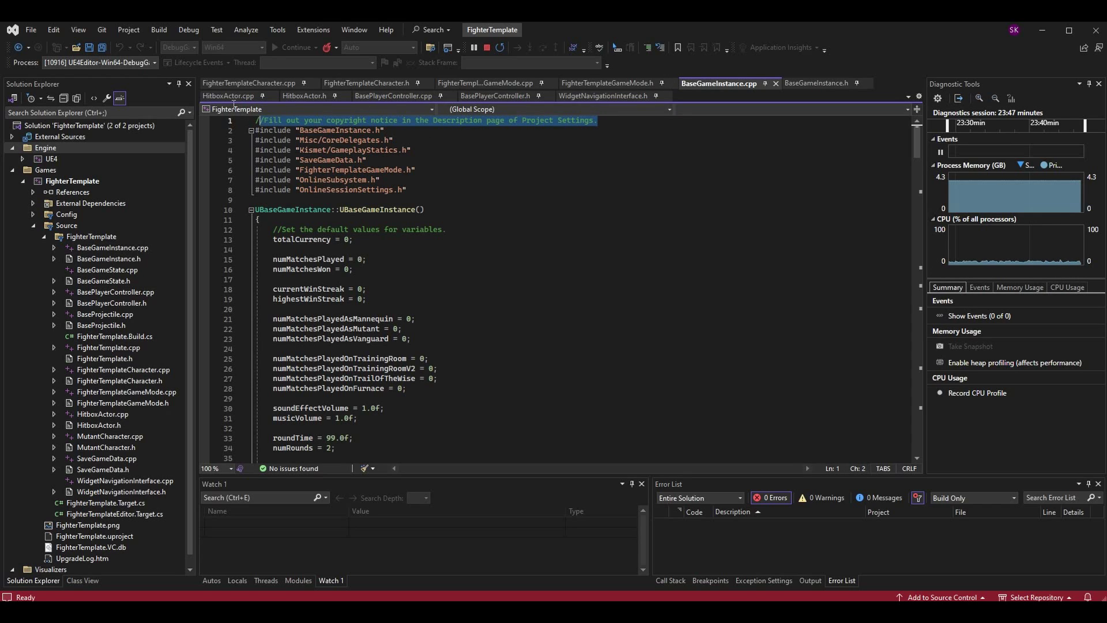
left_click(642, 121)
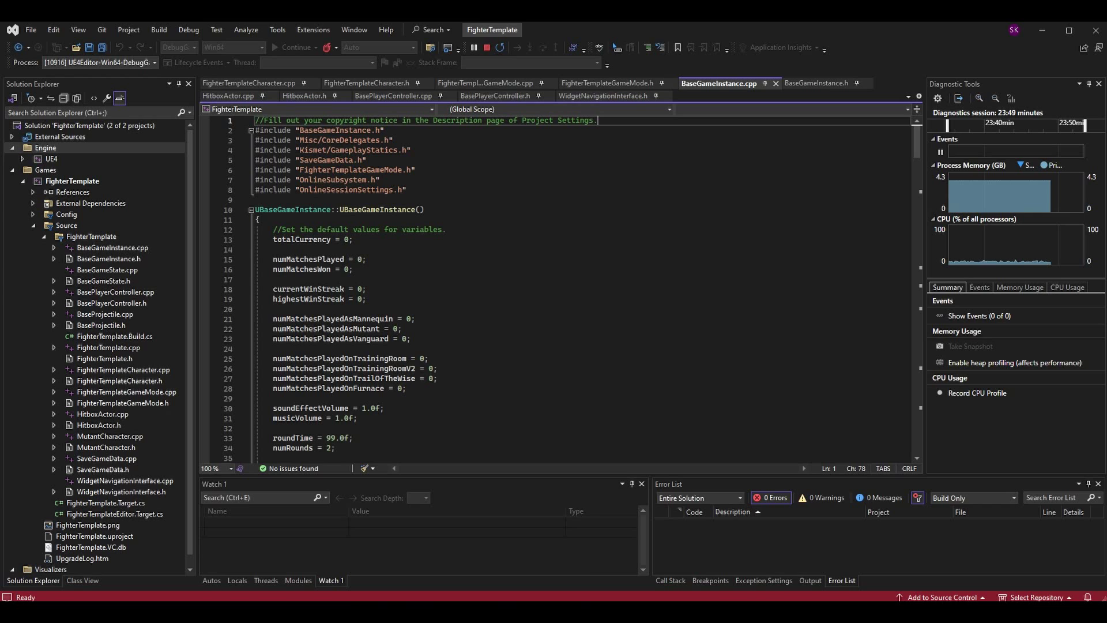
left_click(565, 579)
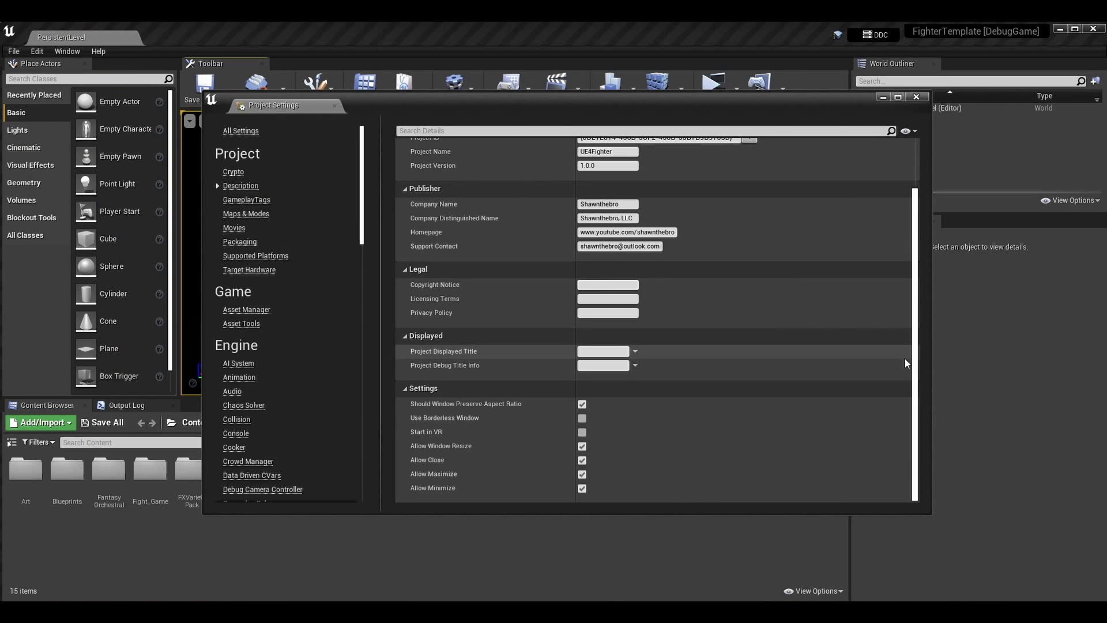
Set Copyright Notice to 'Copyright 2018-2024 [company name], LLC. All Rights Reserved.'
type("Copyright 2018-2024 Shawnt")
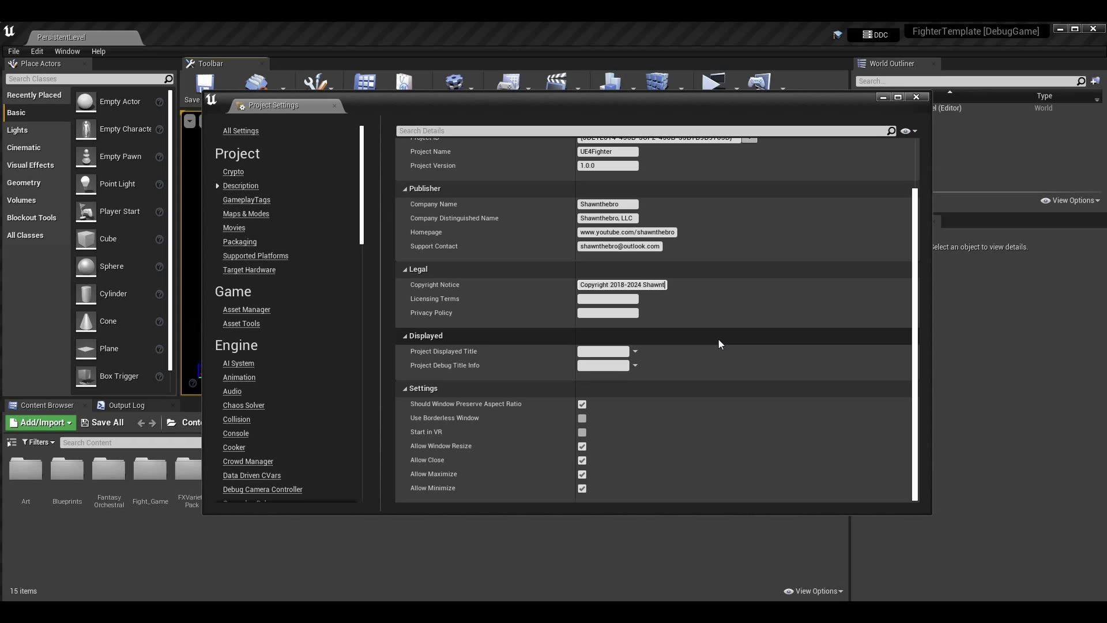
type("hebro, L")
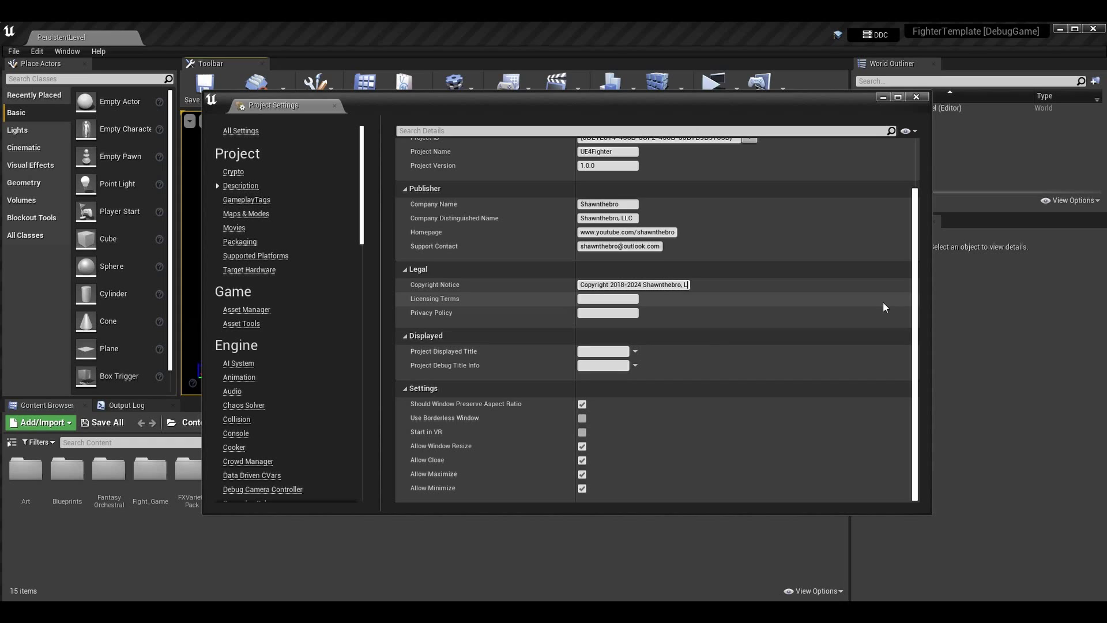
type("LC. All R")
key("BackSpace")
key("BackSpace")
key("BackSpace")
type("Rights Reserved.")
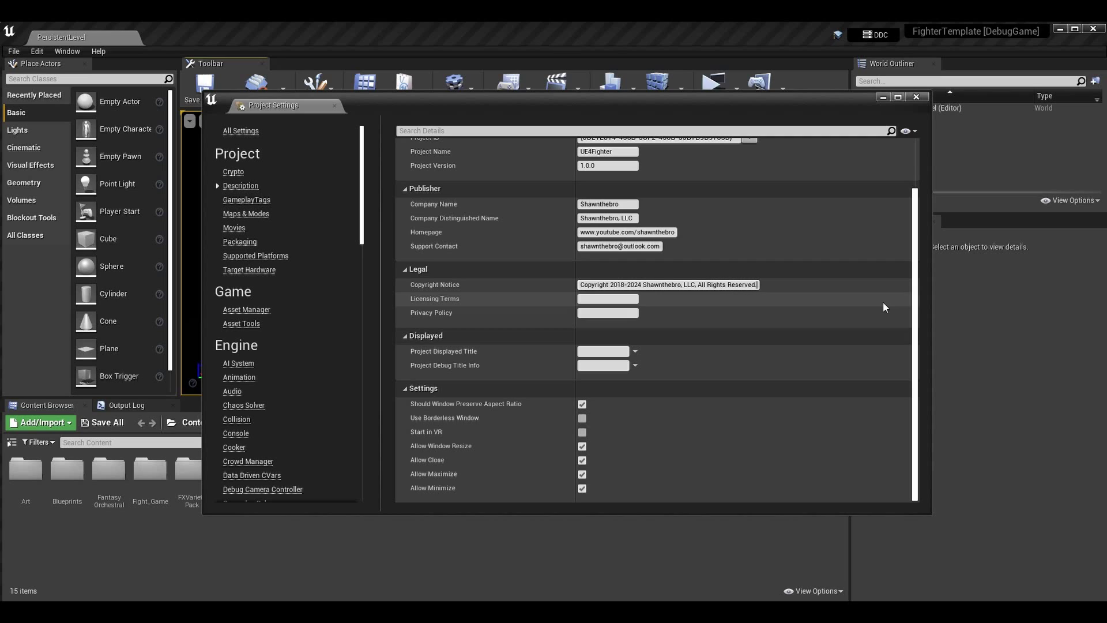
key("Return")
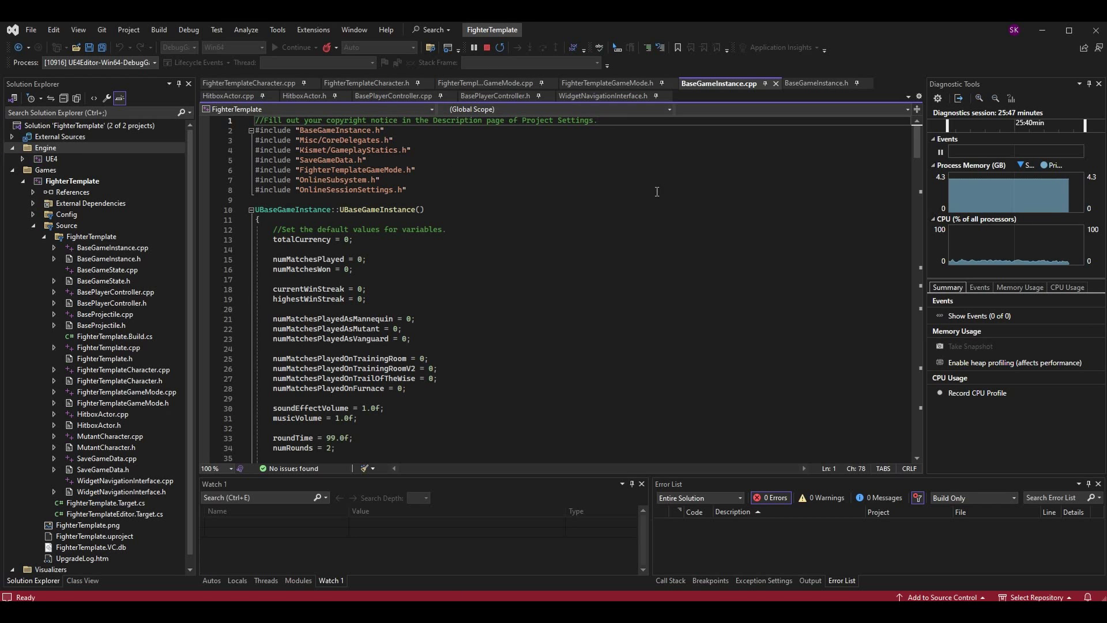
Bring the Unreal Project Settings window back to the front from the taskbar
left_click(571, 562)
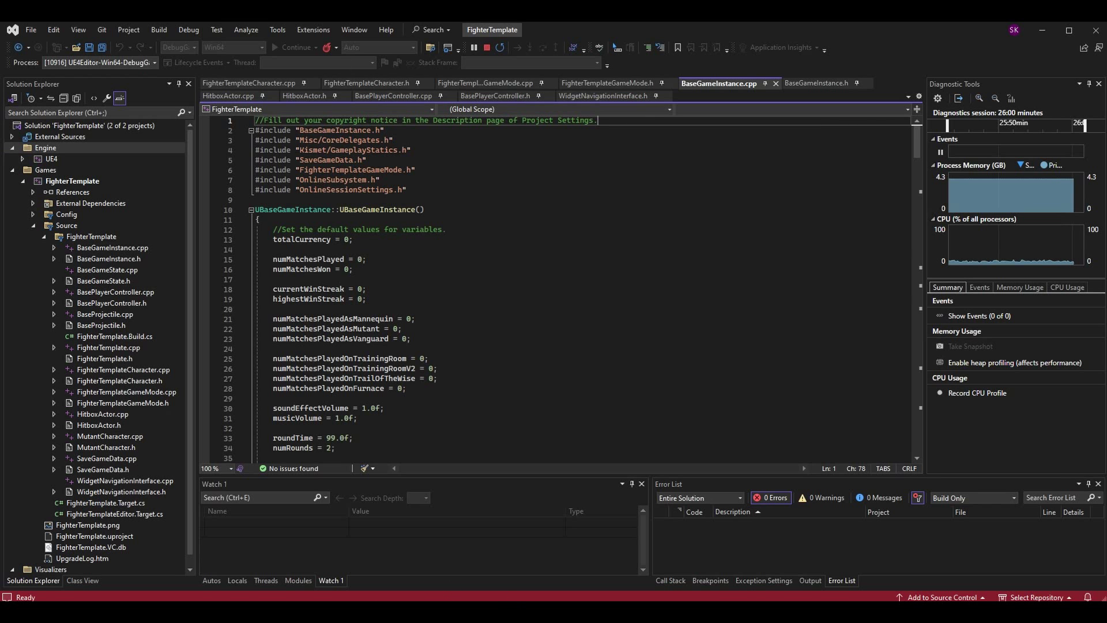
mouse_move(516, 598)
left_click(531, 582)
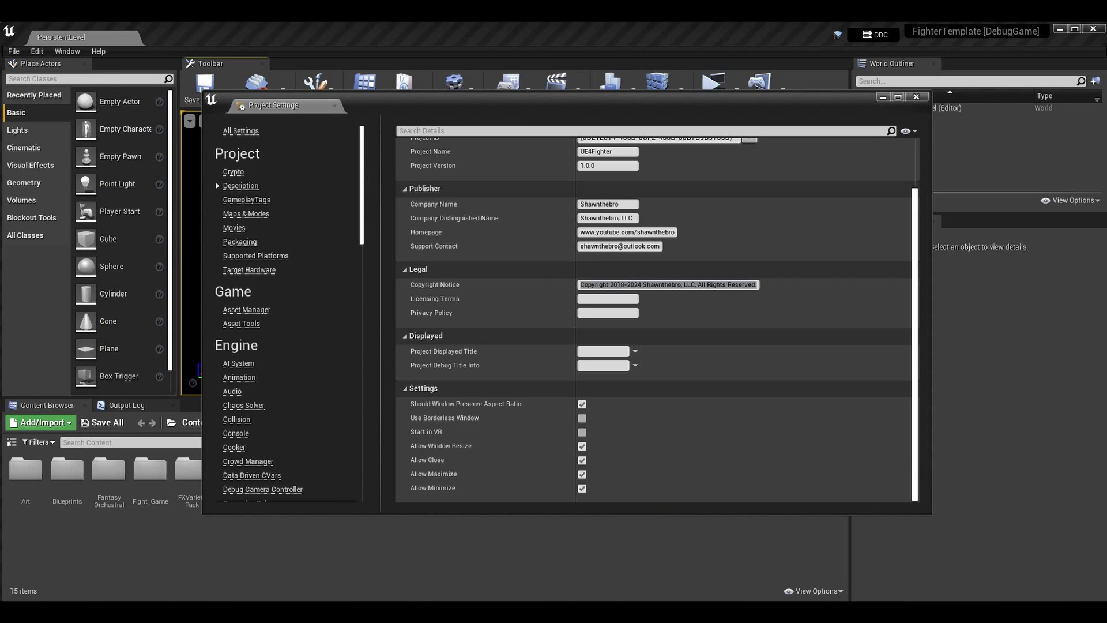
Enter 'Be friendly to each other.' in Licensing Terms and copy it into Privacy Policy
left_click(608, 299)
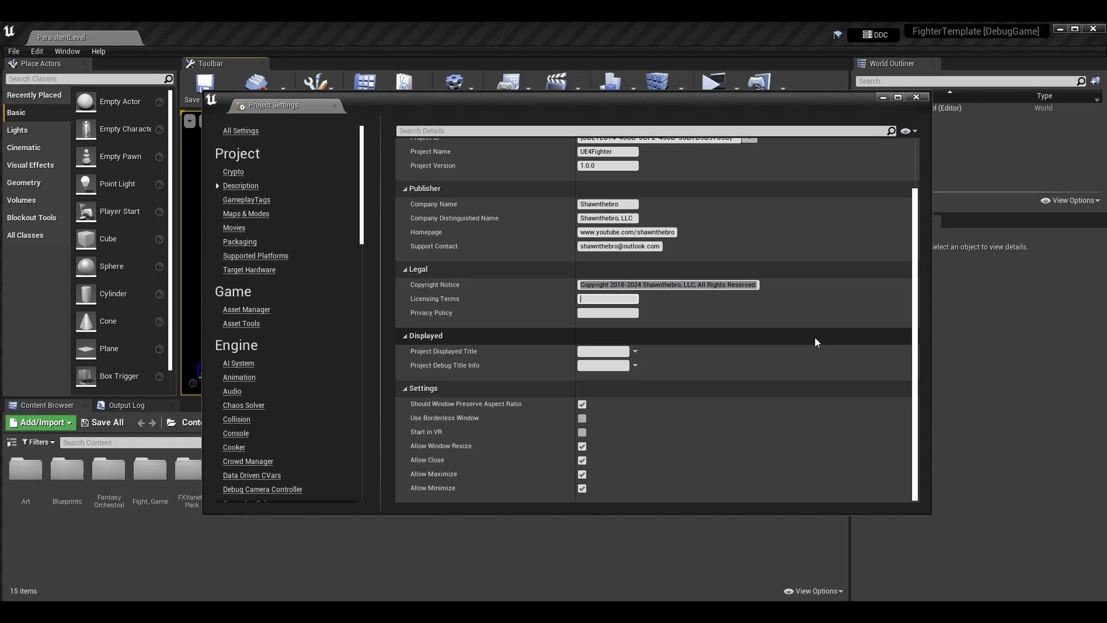
type("Be friendly to each other.")
key("ctrl+a")
key("ctrl+c")
key("Tab")
key("ctrl+v")
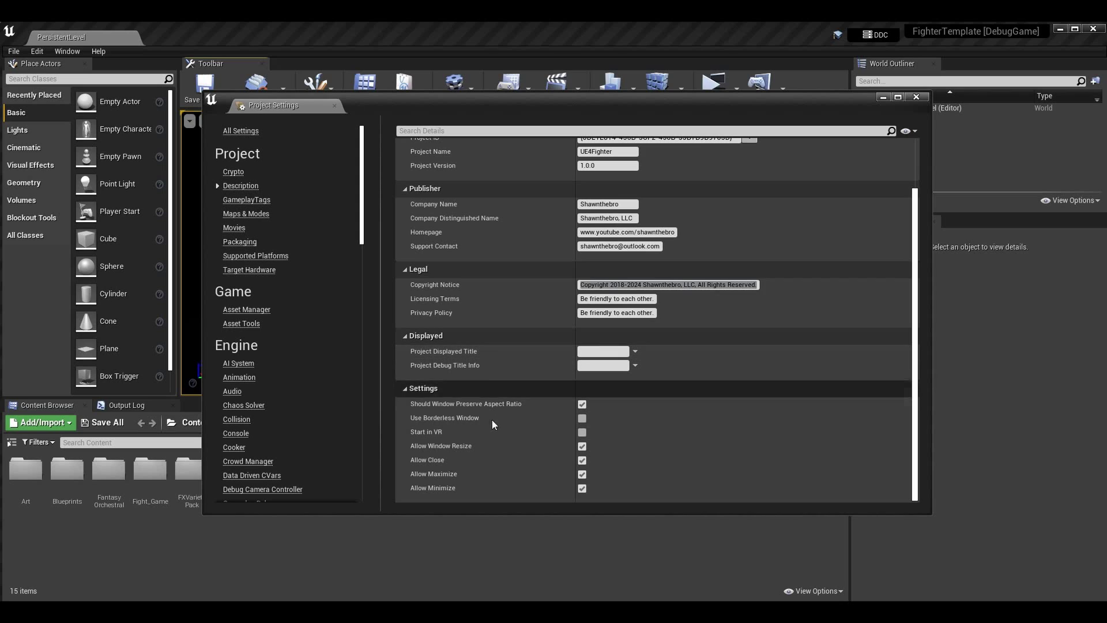
mouse_move(445, 365)
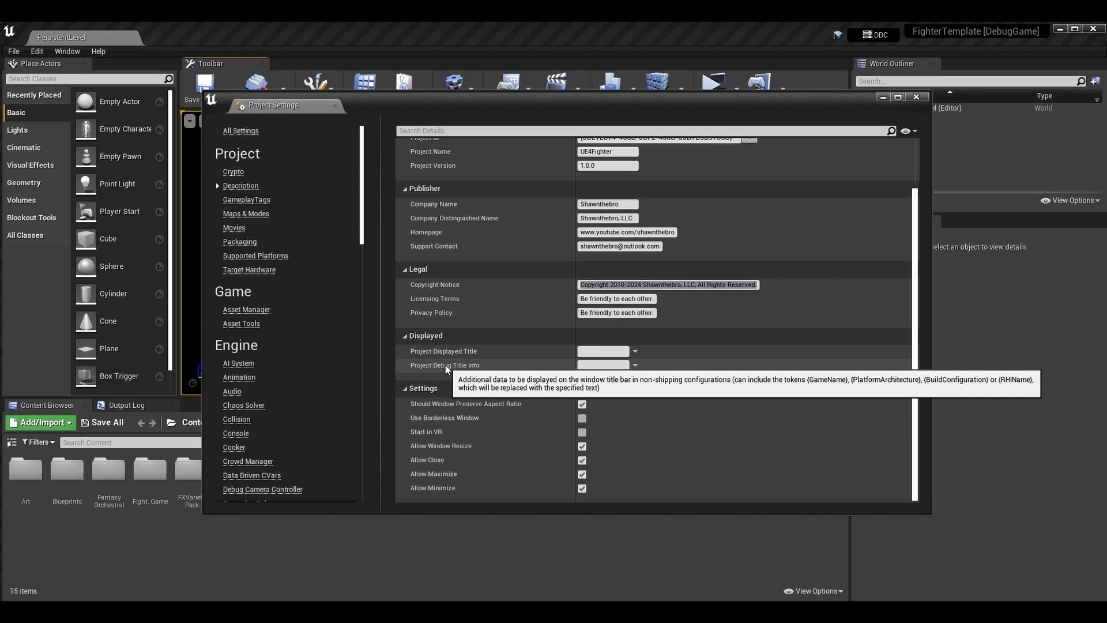
mouse_move(467, 359)
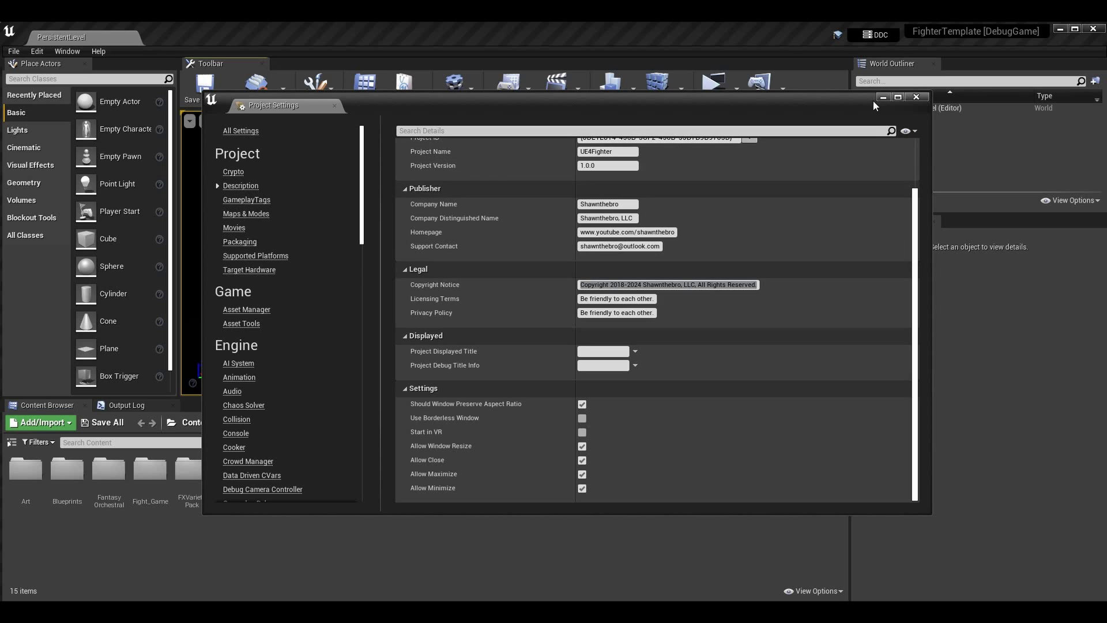
left_click(916, 96)
left_click(714, 86)
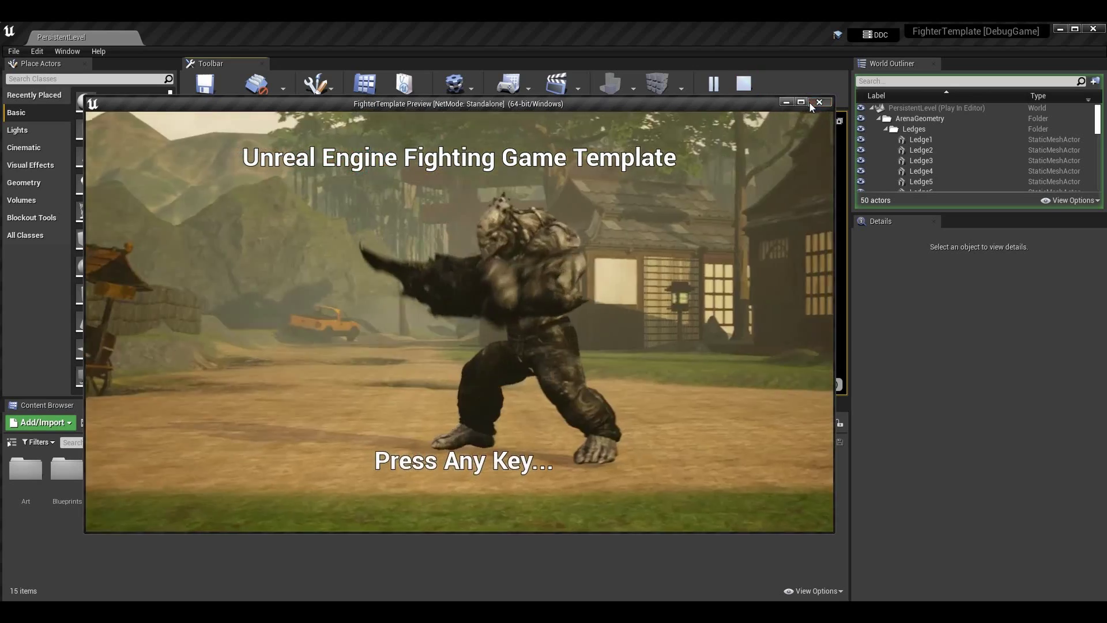
left_click(811, 103)
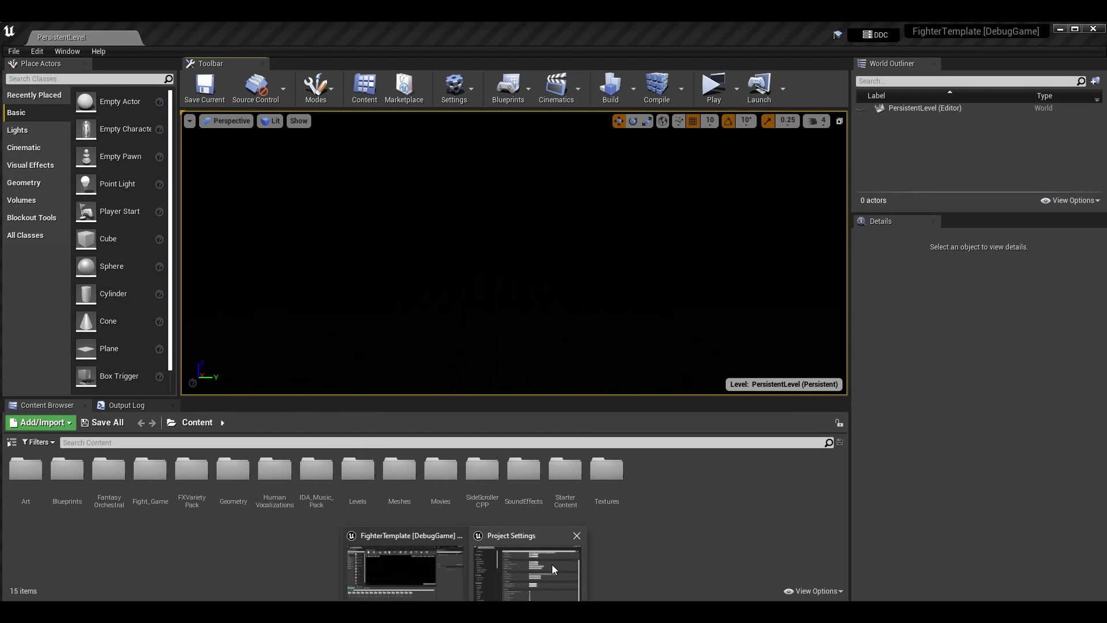
left_click(542, 562)
left_click(624, 349)
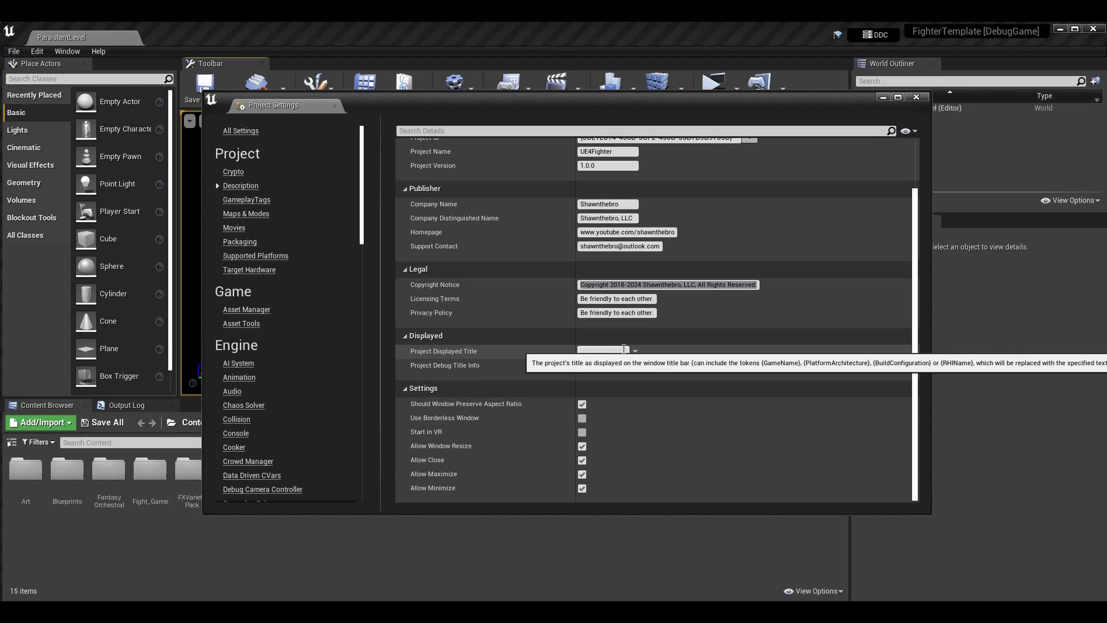
left_click(634, 350)
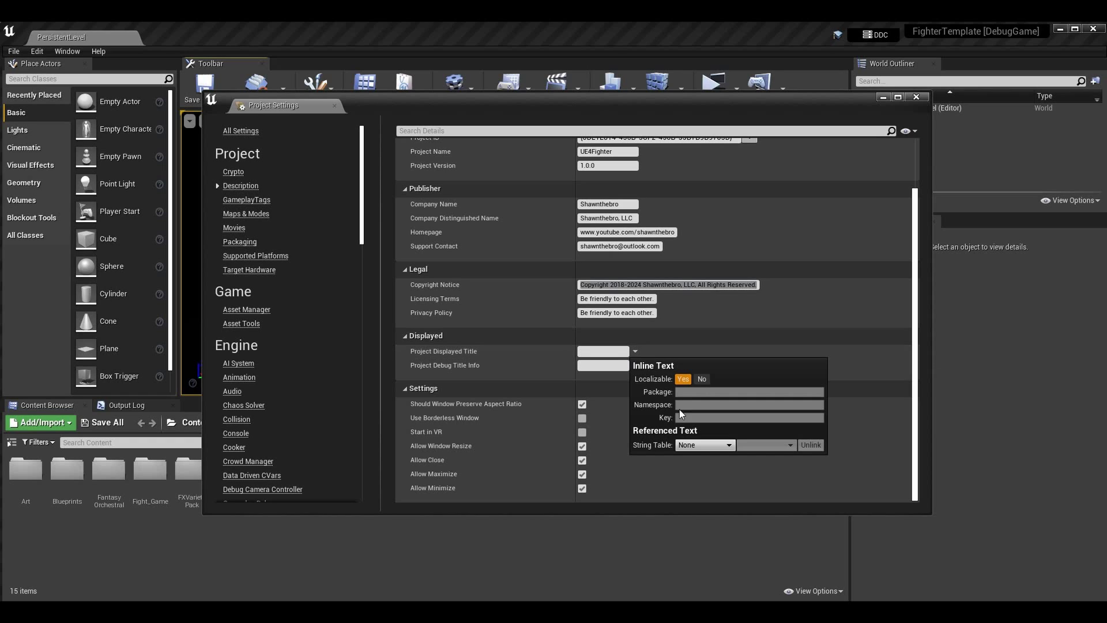
left_click(603, 349)
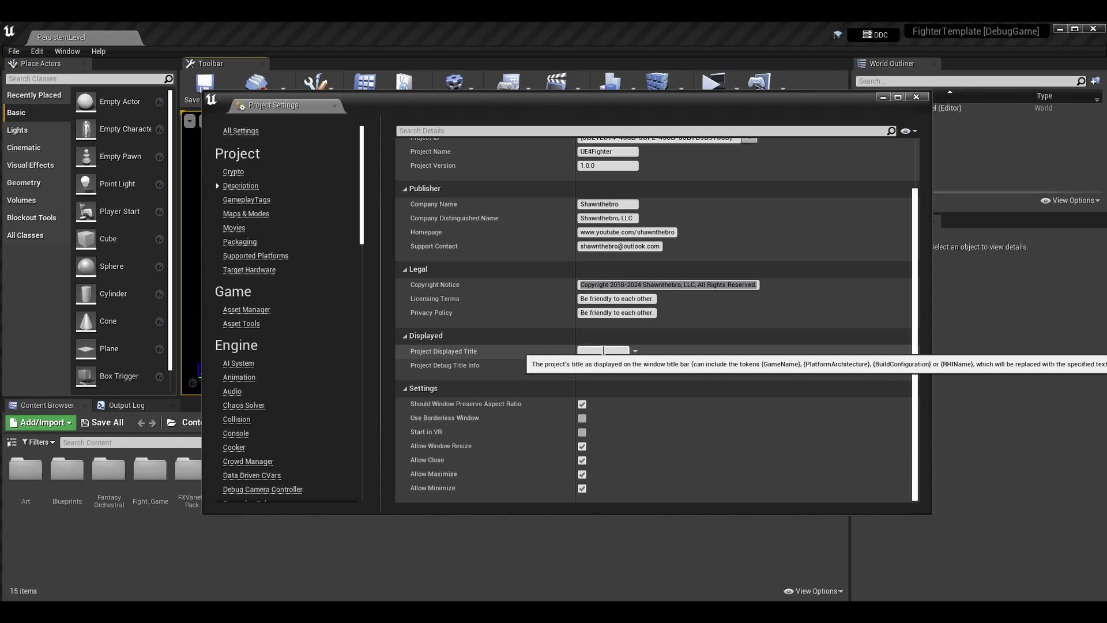
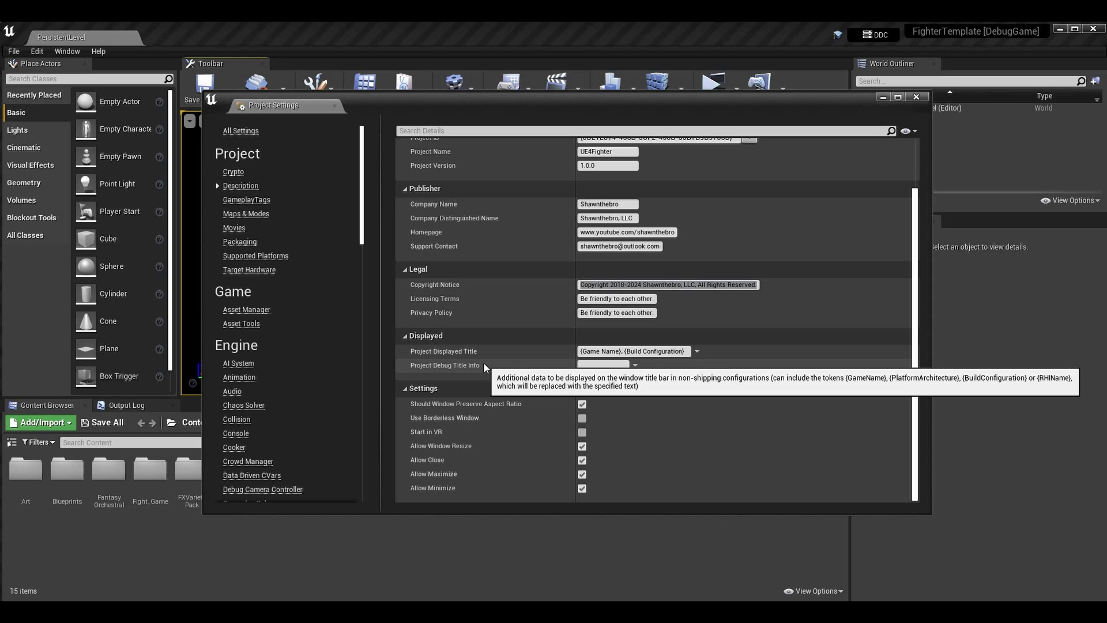
Copy the displayed-title tokens into Project Debug Title Info, adding {Platform Architecture}, before {Build Configuration}
left_click(631, 350)
key("ctrl+c")
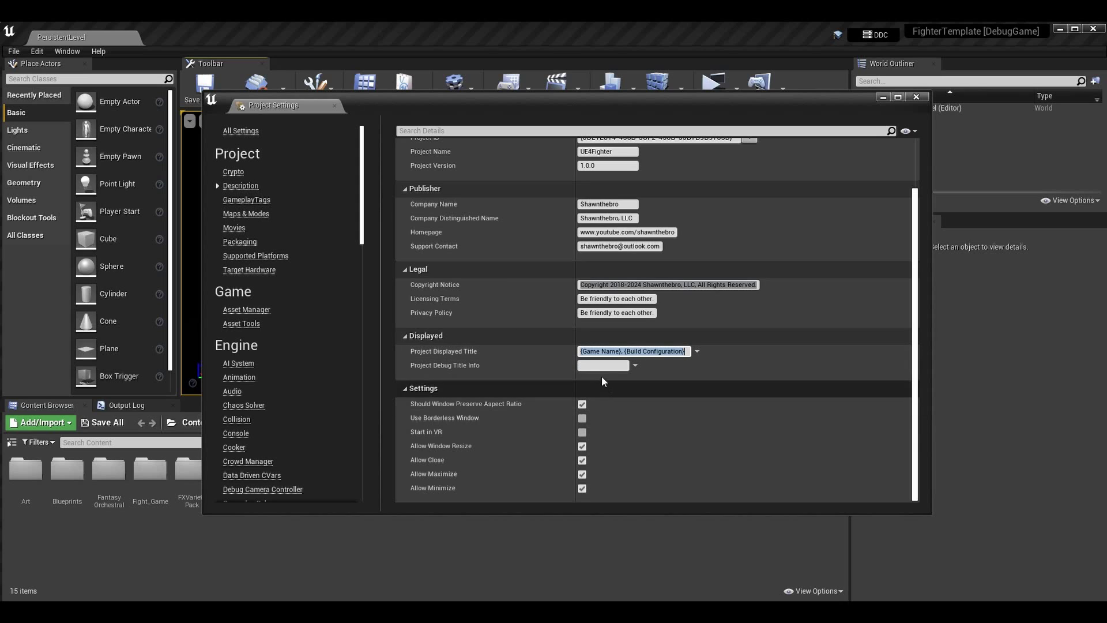
left_click(631, 365)
key("ctrl+v")
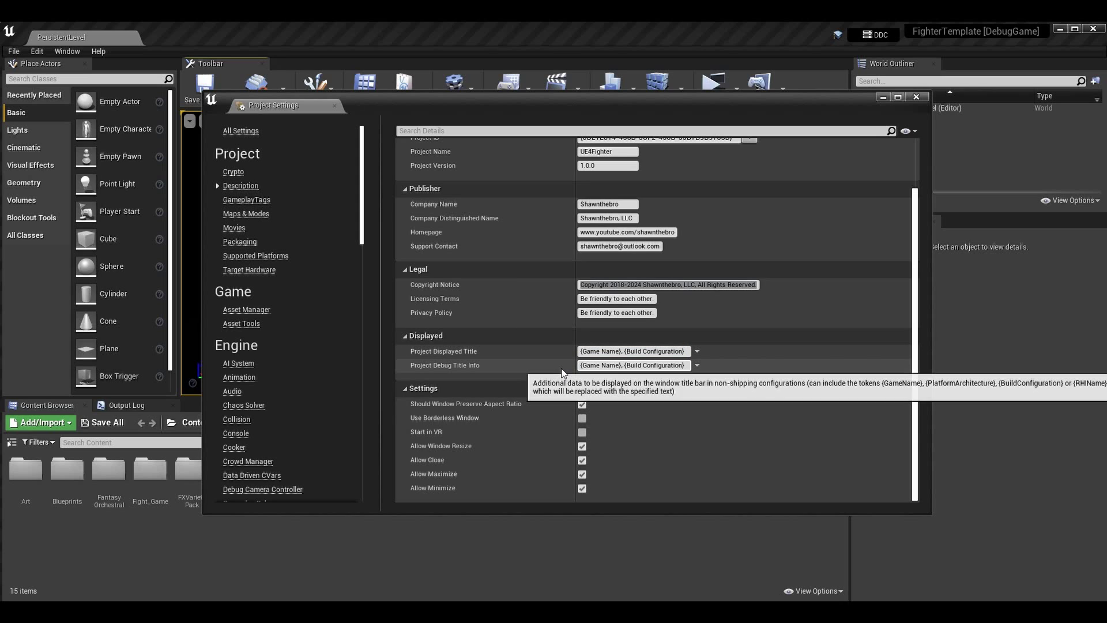
key("Left")
key("Left")
key("Left")
key("Left")
key("Left")
key("Left")
key("Left")
key("Left")
key("Left")
key("Left")
key("Left")
key("Left")
key("Left")
key("Left")
key("Left")
key("Left")
key("Left")
key("Left")
key("Left")
key("Left")
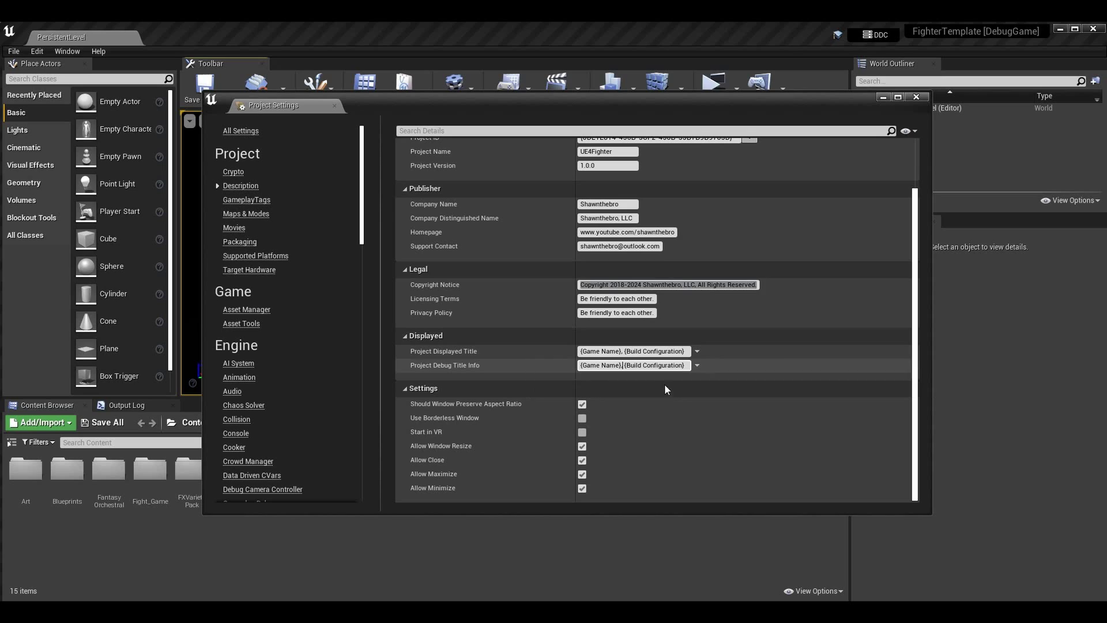
type("{")
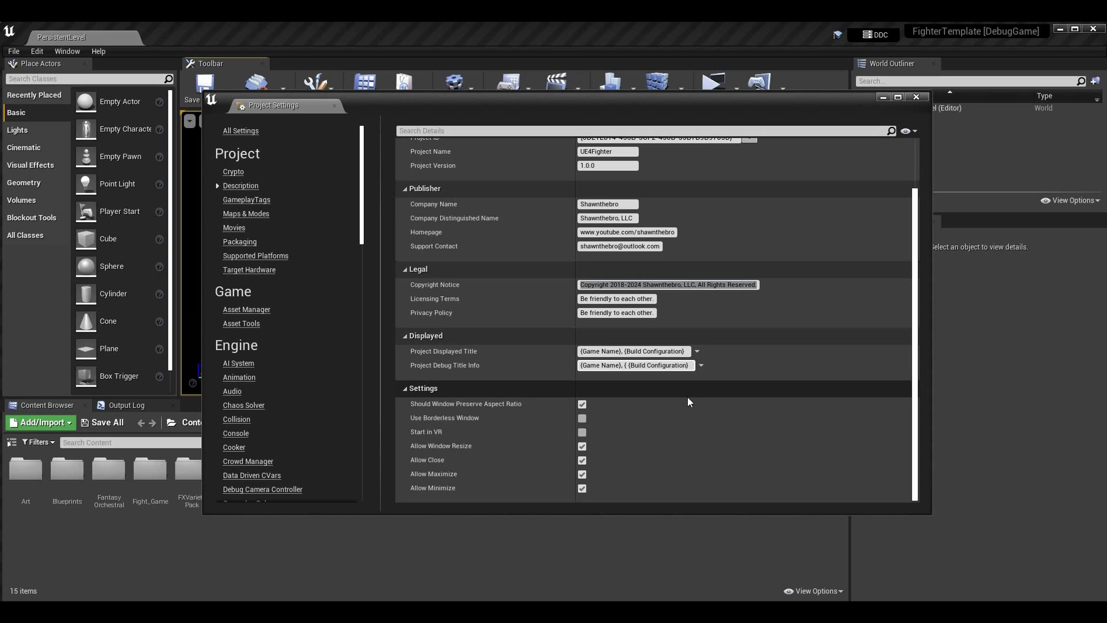
type("Platform Arch")
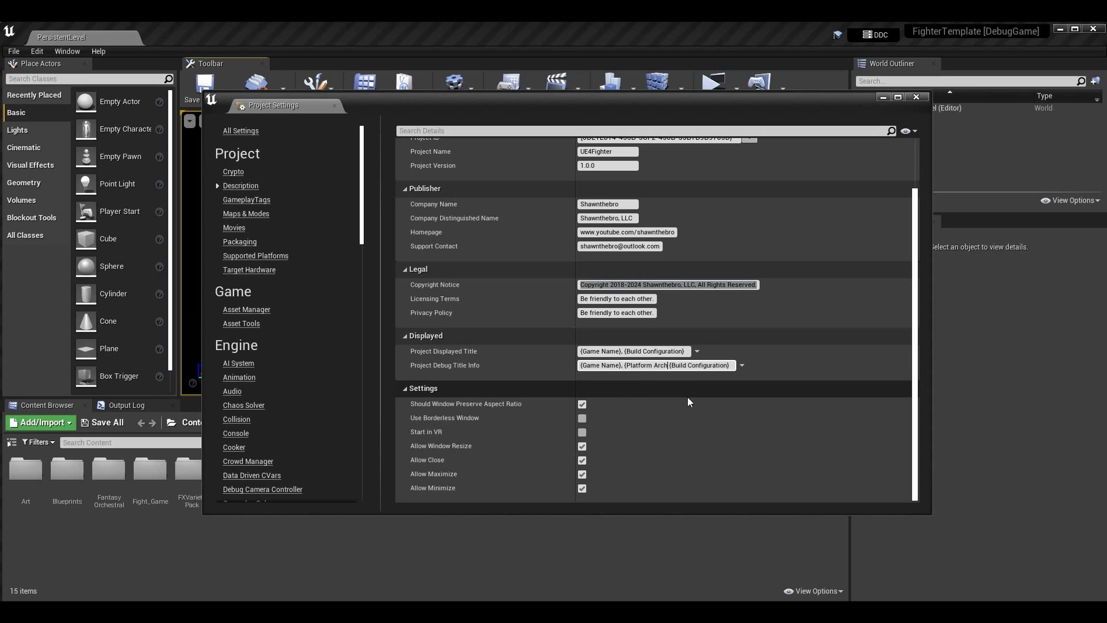
type("itecture},")
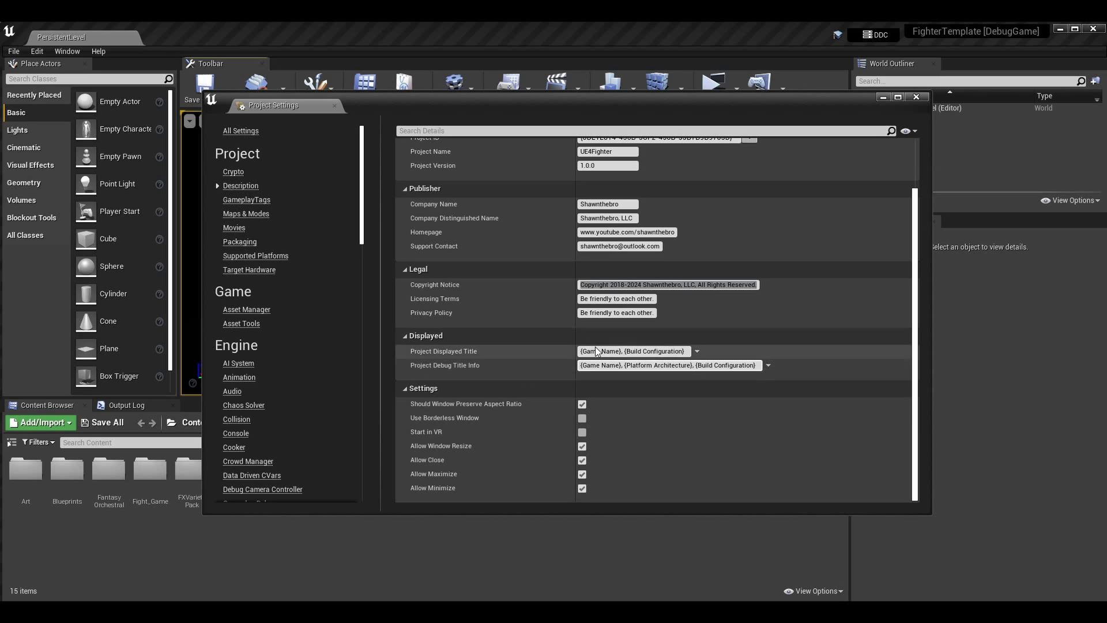
Remove the spaces in Project Displayed Title so it reads {GameName}, {BuildConfiguration}
left_click(604, 355)
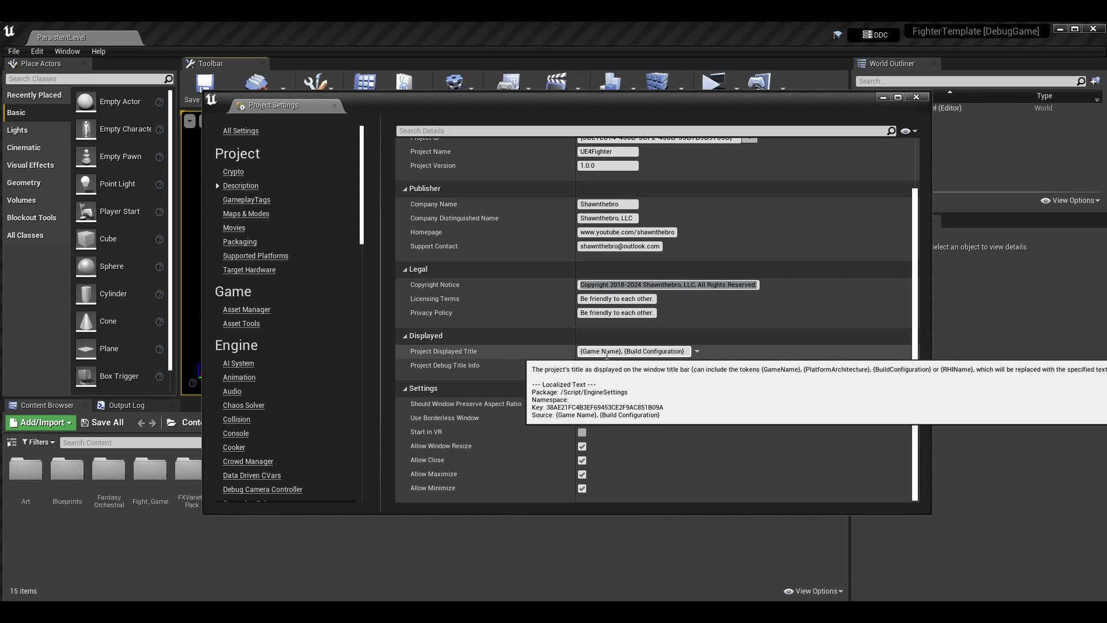
key("BackSpace")
key("Return")
left_click(642, 351)
key("BackSpace")
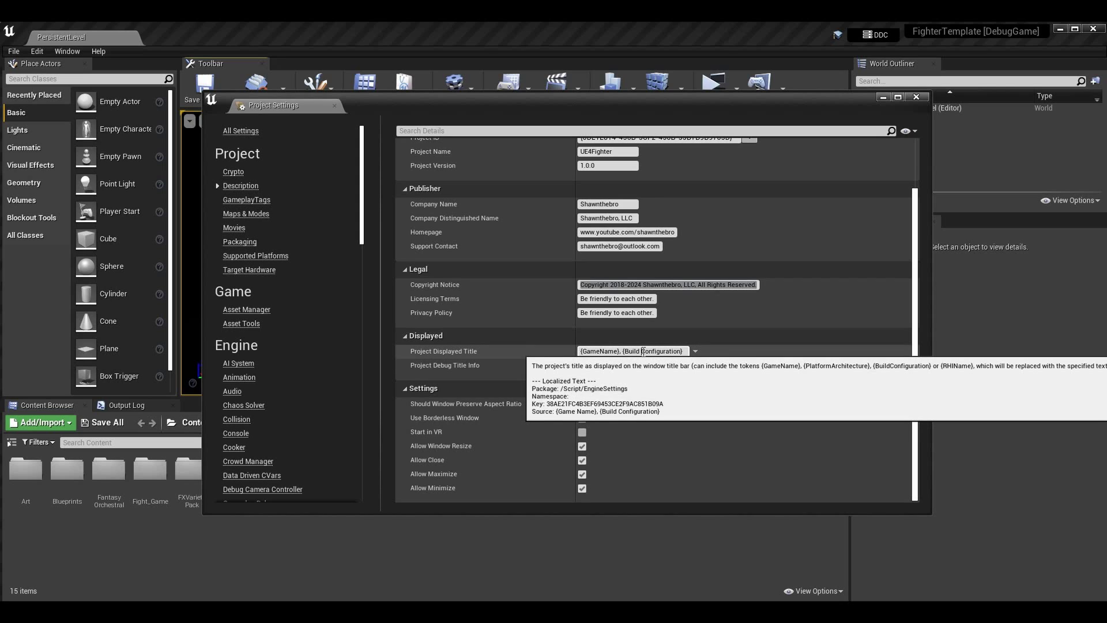
key("Return")
Remove the spaces in Project Debug Title Info: {GameName}, {PlatformArchitecture}, {BuildConfiguration}
left_click(603, 367)
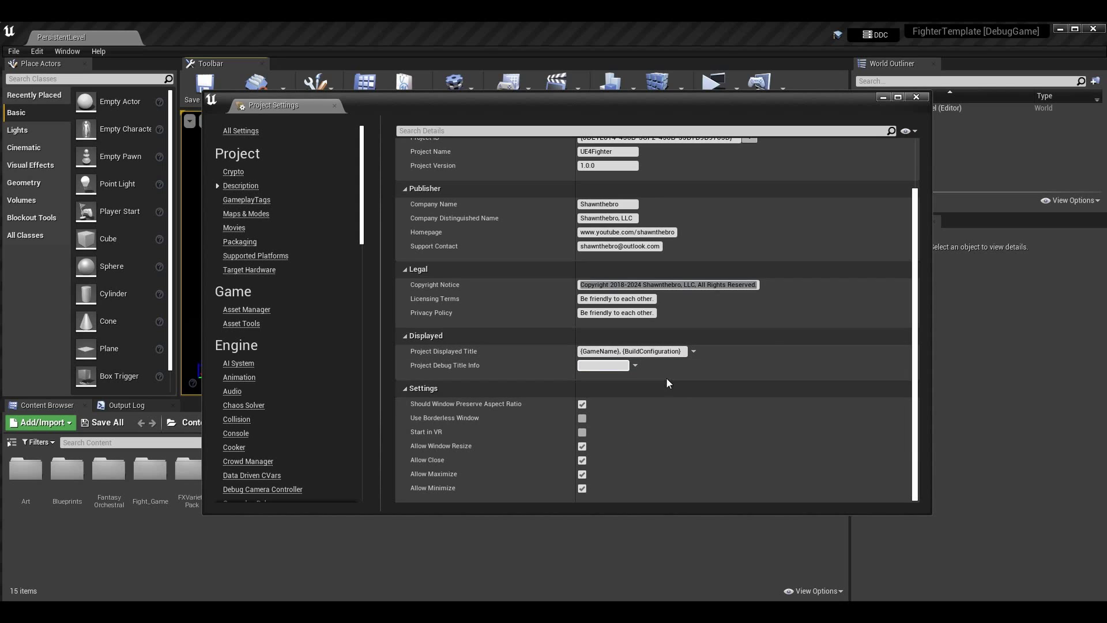
left_click(601, 366)
key("BackSpace")
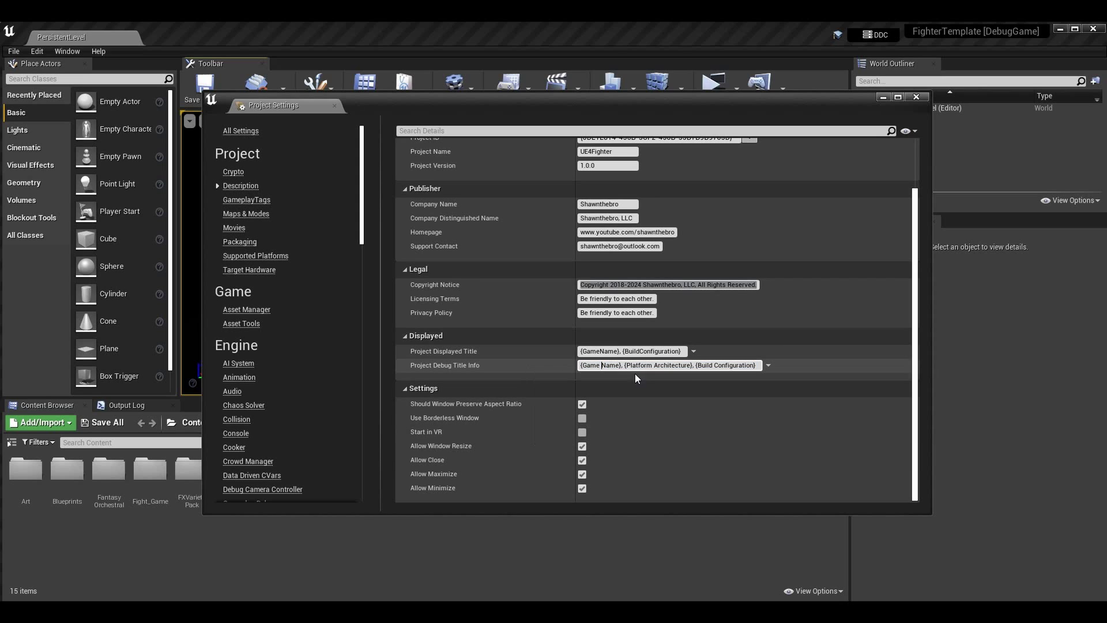
key("Return")
left_click(653, 365)
key("BackSpace")
key("Return")
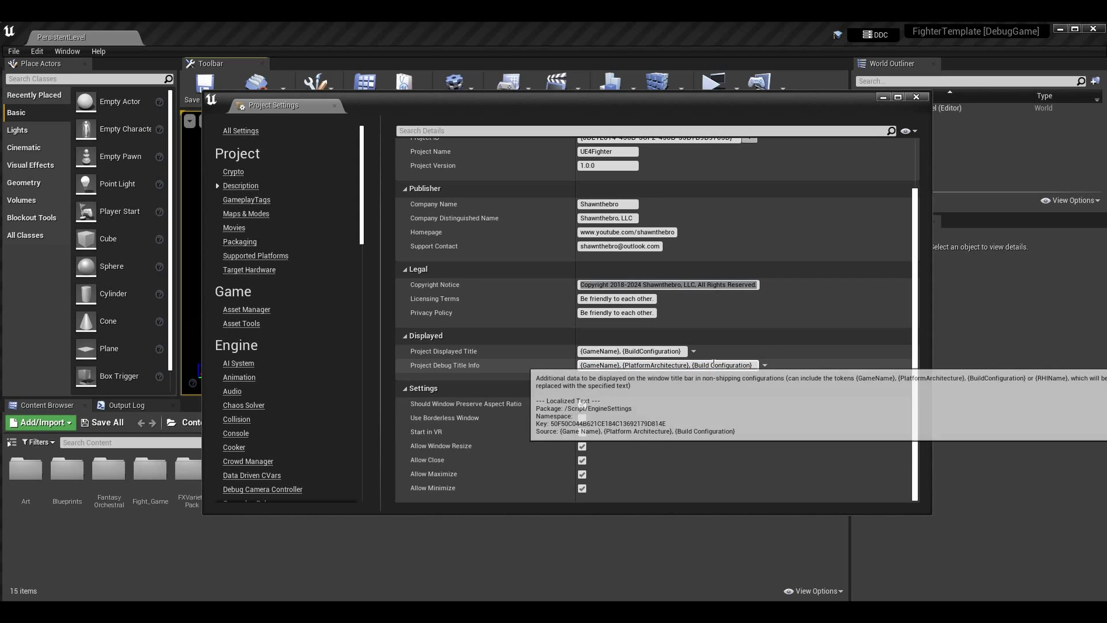
left_click(713, 365)
key("BackSpace")
key("Return")
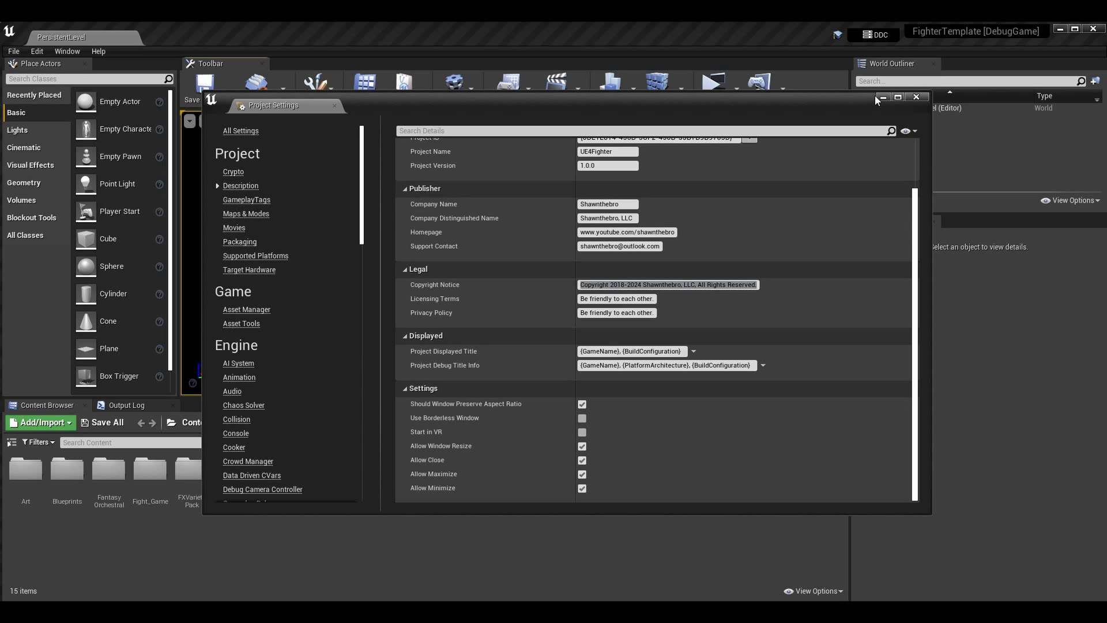
left_click(916, 96)
left_click(713, 82)
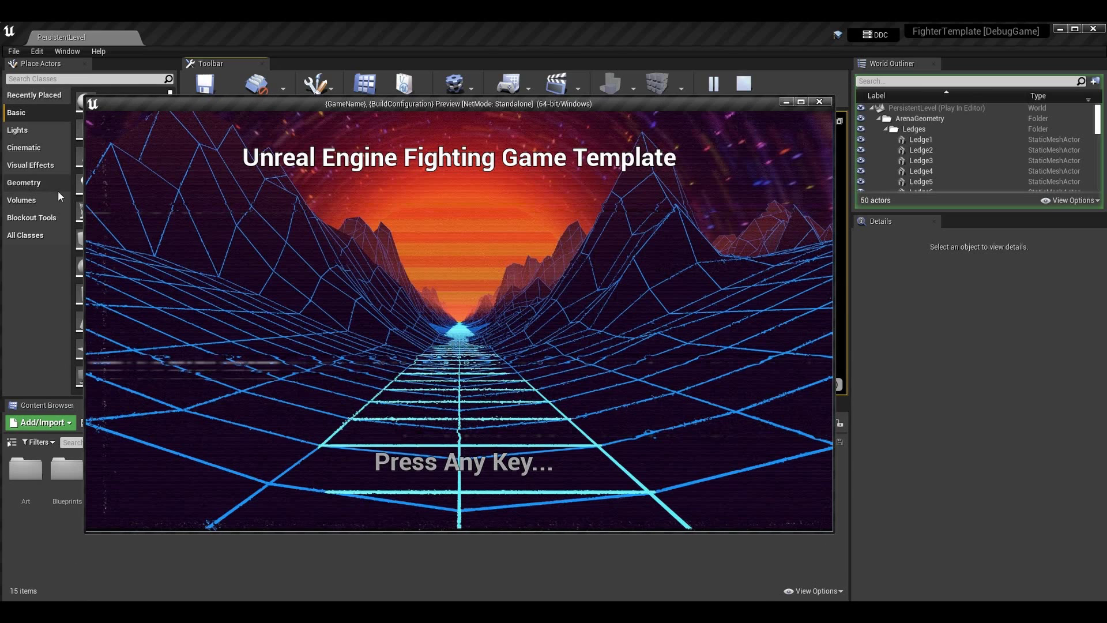
key("Escape")
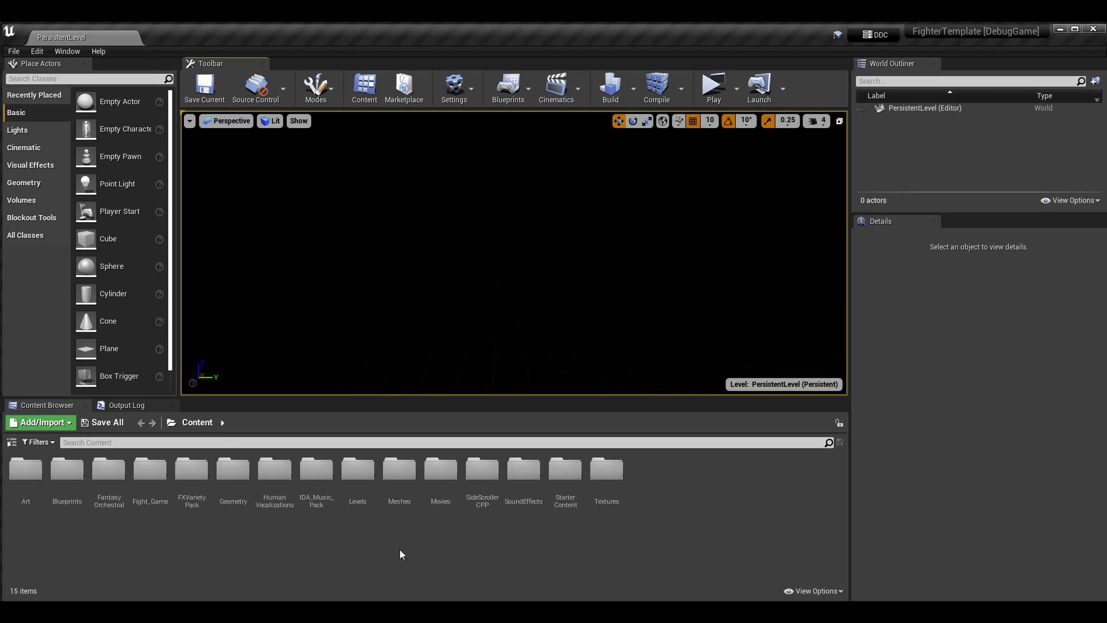
left_click(497, 560)
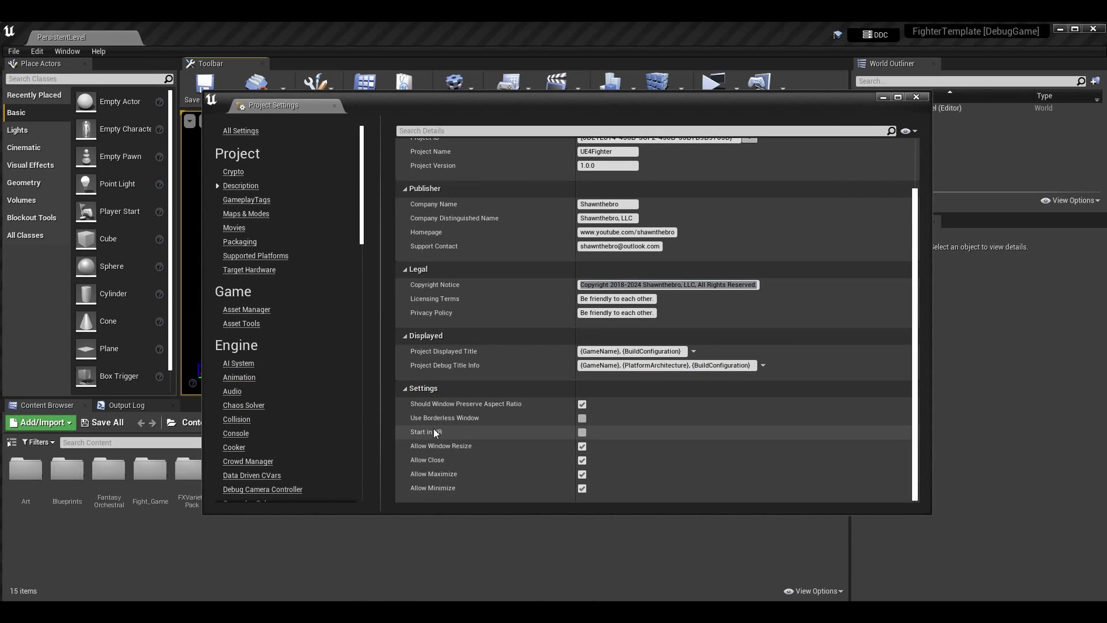
mouse_move(436, 440)
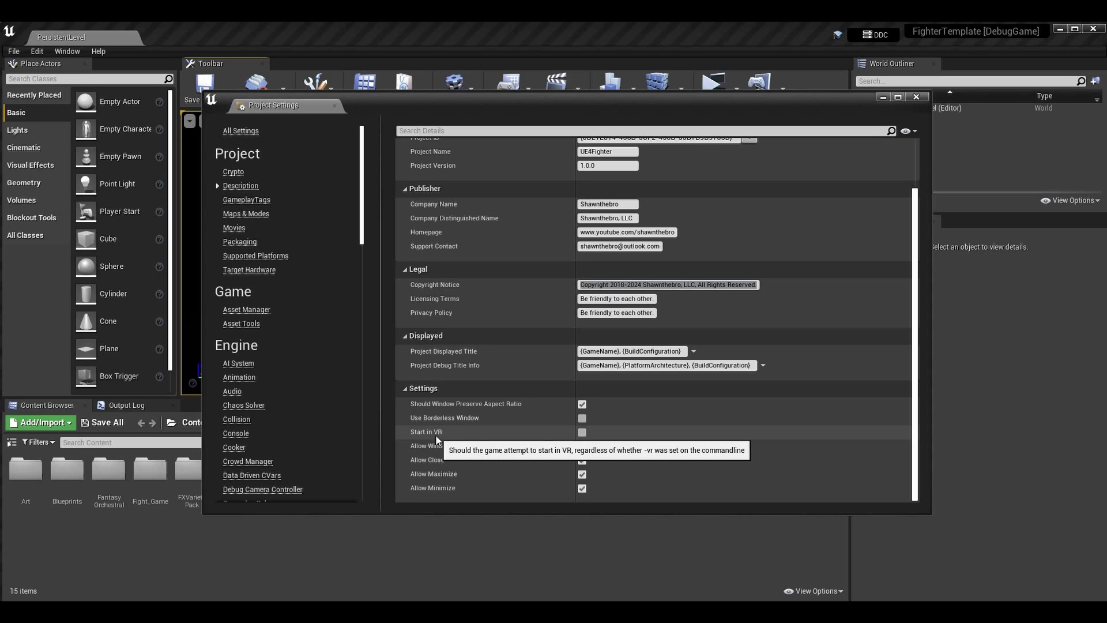
left_click(882, 97)
left_click(736, 91)
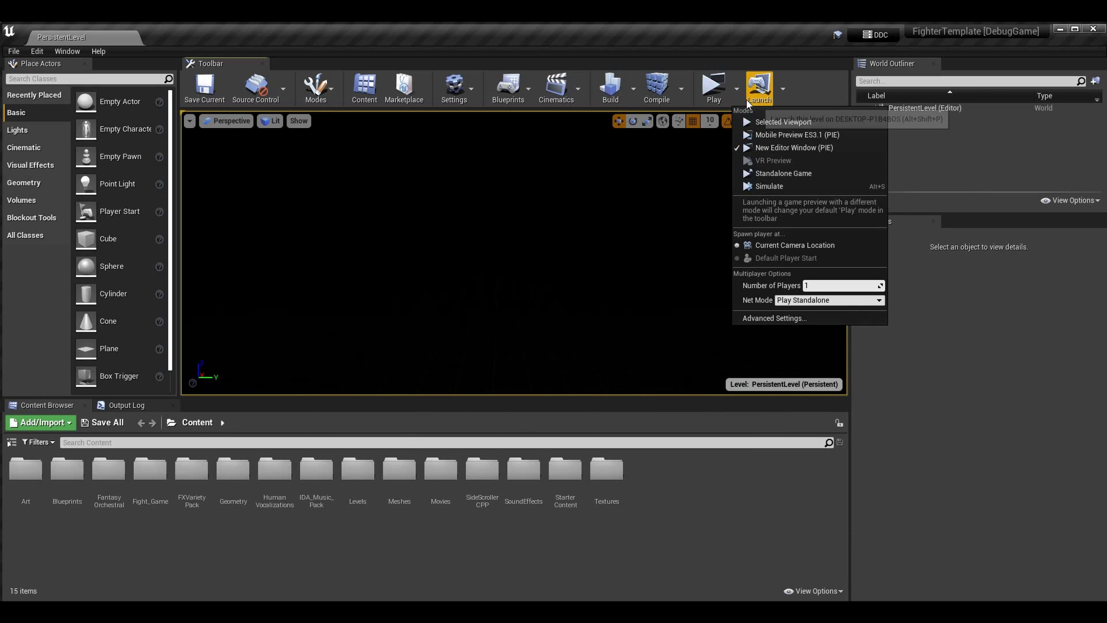
left_click(736, 90)
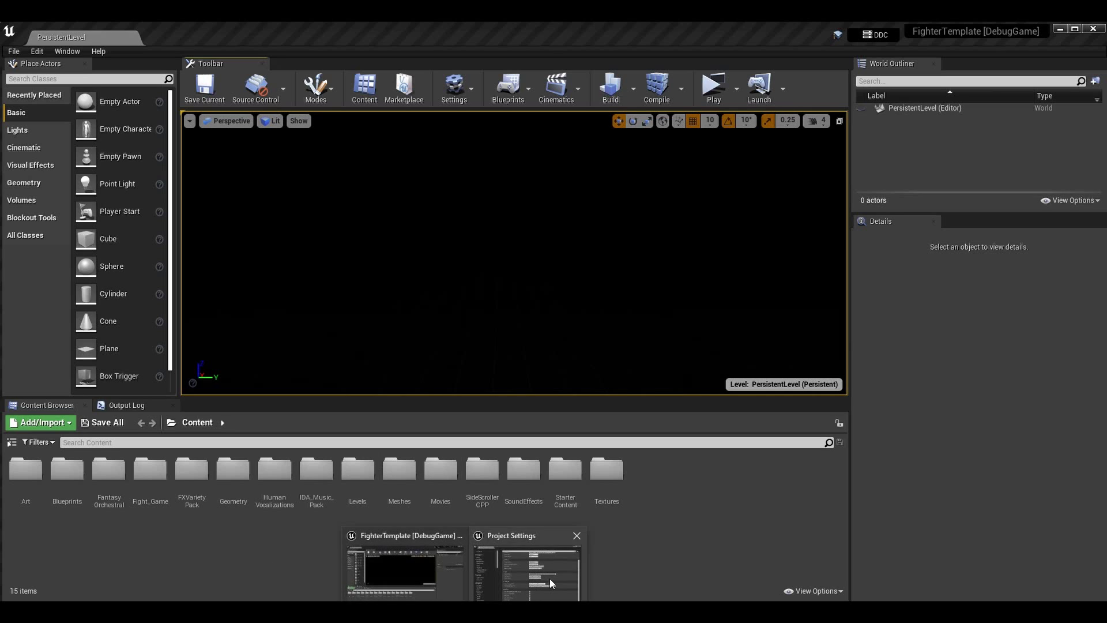
left_click(527, 573)
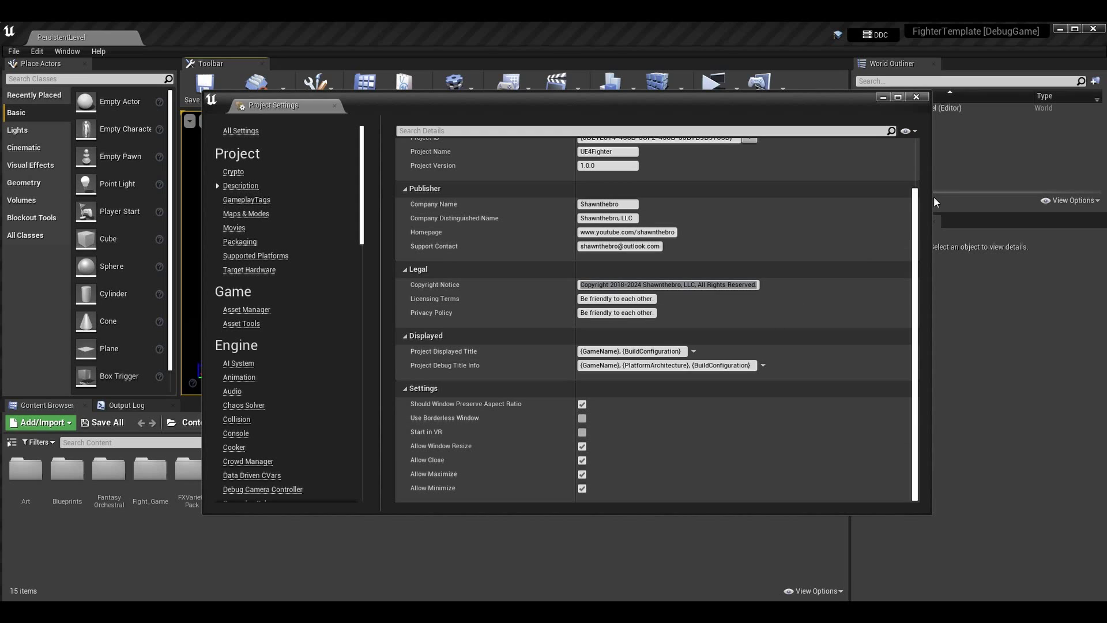
Resize, maximize, restore and hide the Project Settings window, then bring it back
left_click_drag(931, 197, 866, 248)
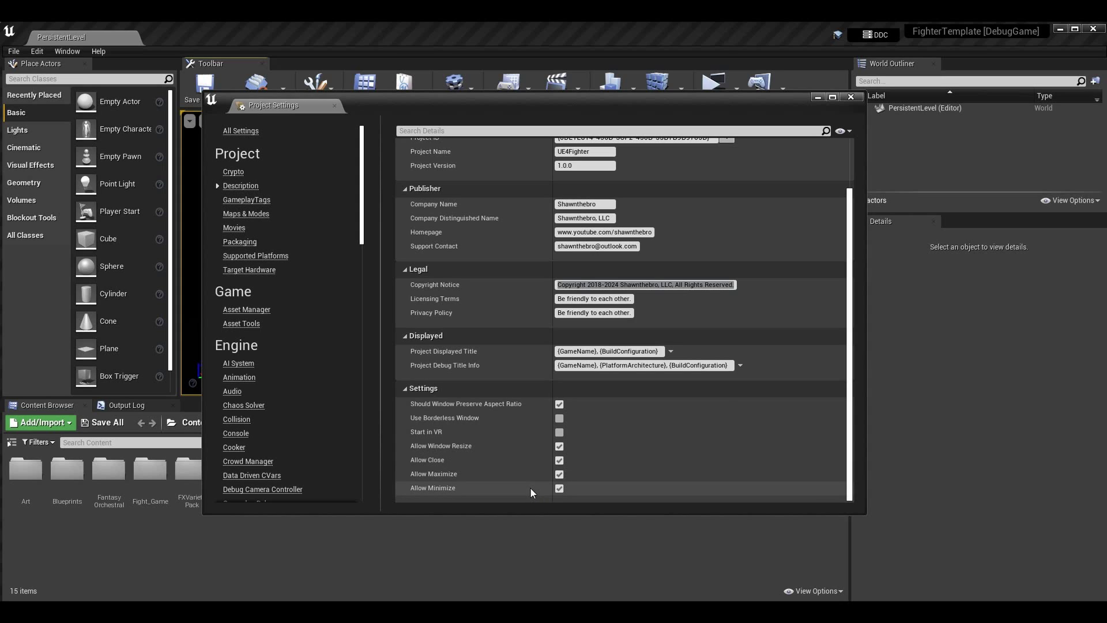
left_click(832, 97)
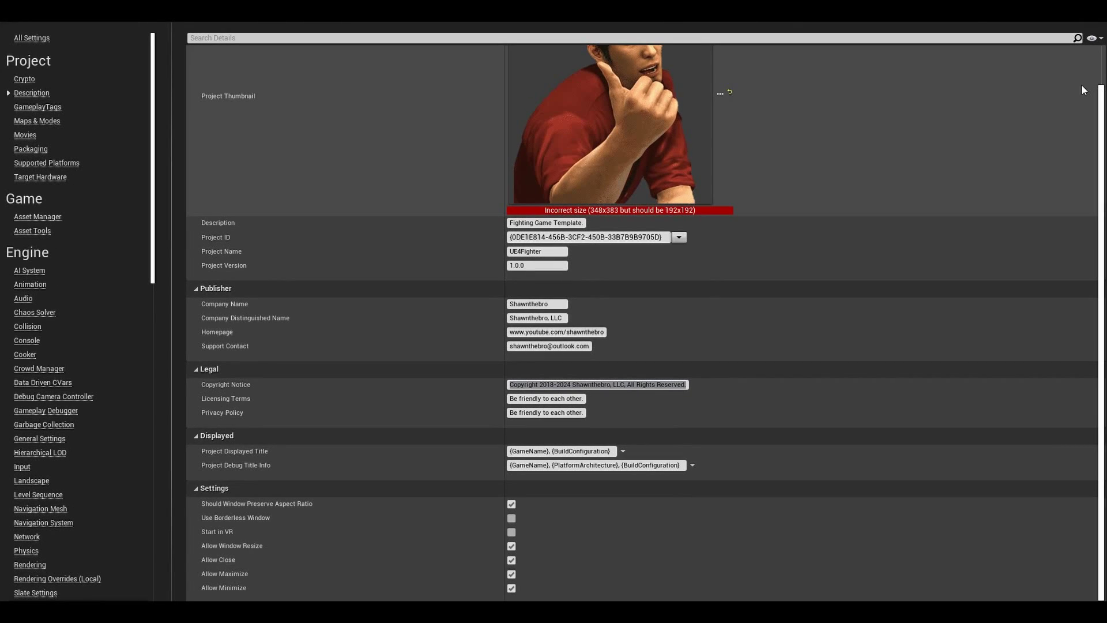
left_click(1082, 29)
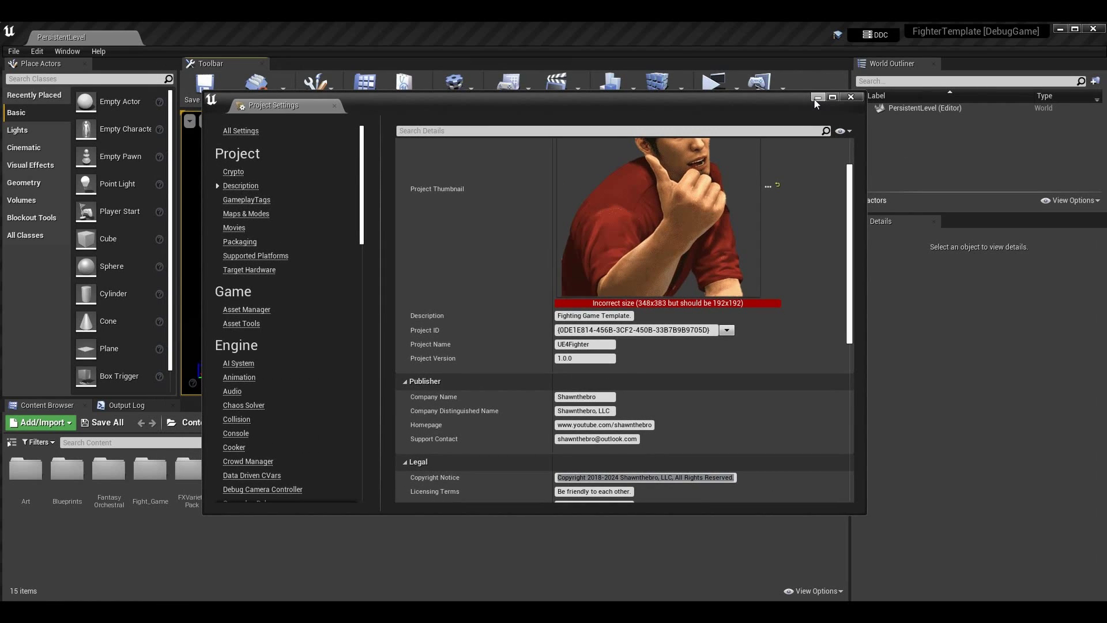
left_click(817, 97)
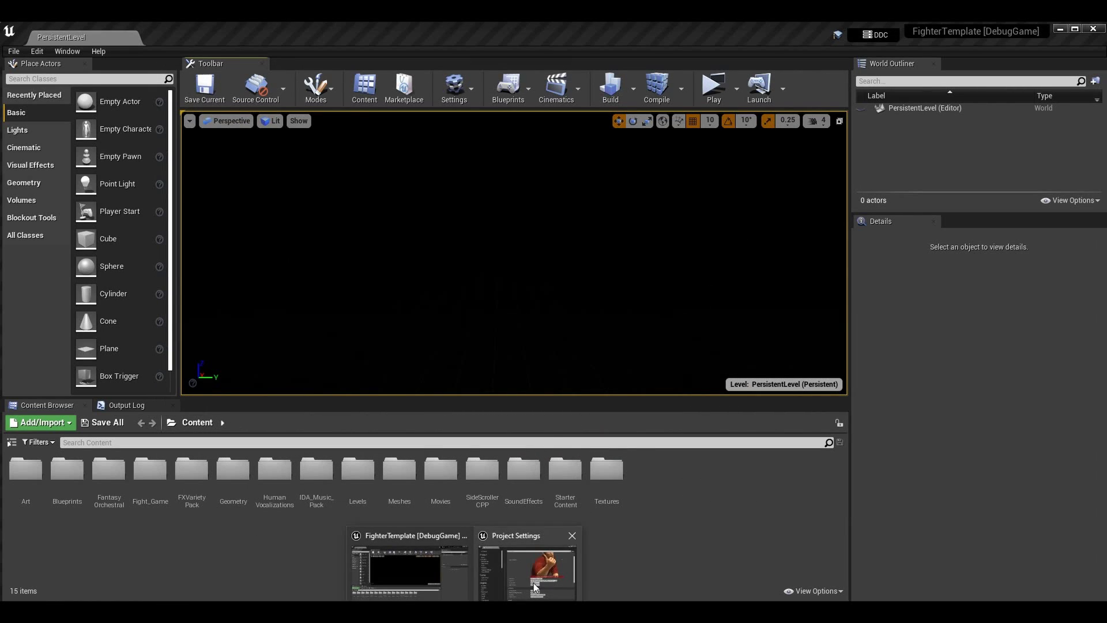
left_click(550, 558)
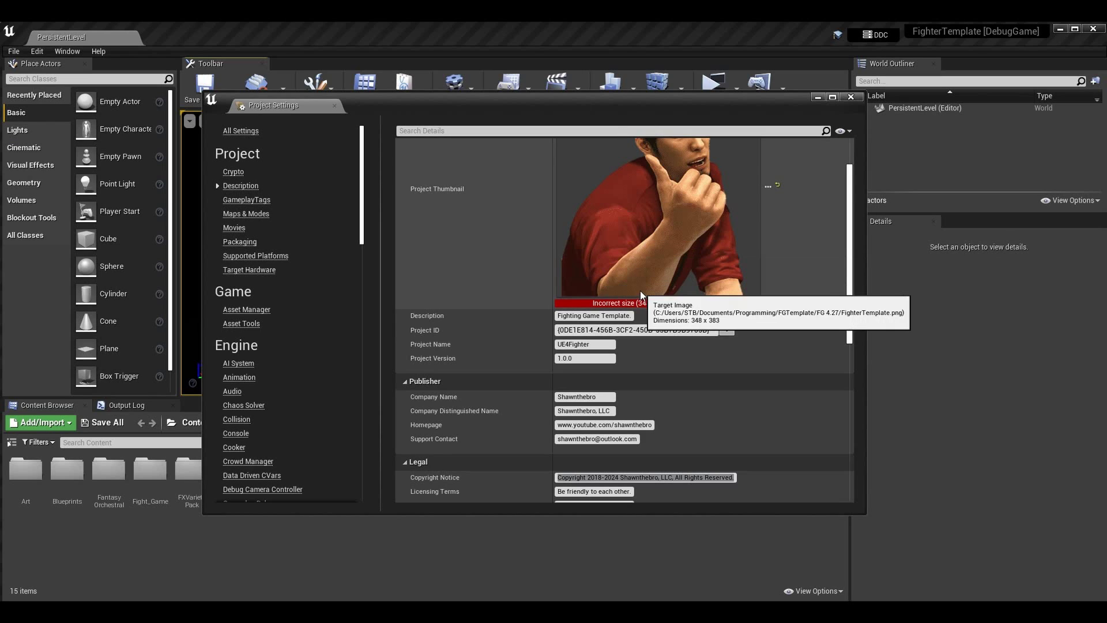
Scroll through the Description settings, back to the top, and close Project Settings
scroll(725, 326, "down", 5)
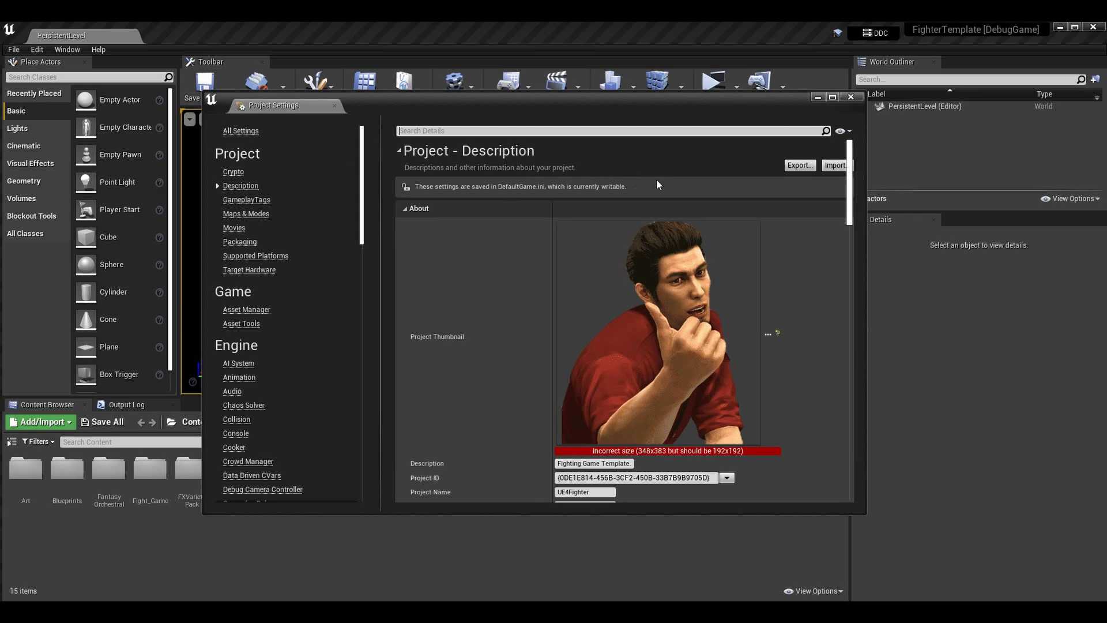
mouse_move(723, 325)
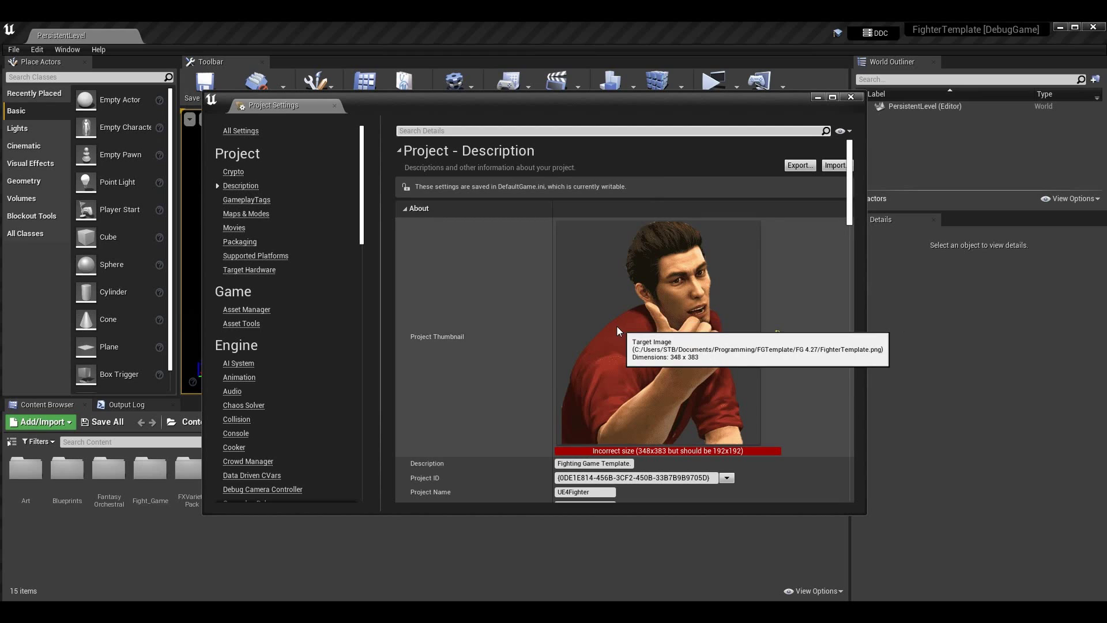
scroll(555, 365, "down", 5)
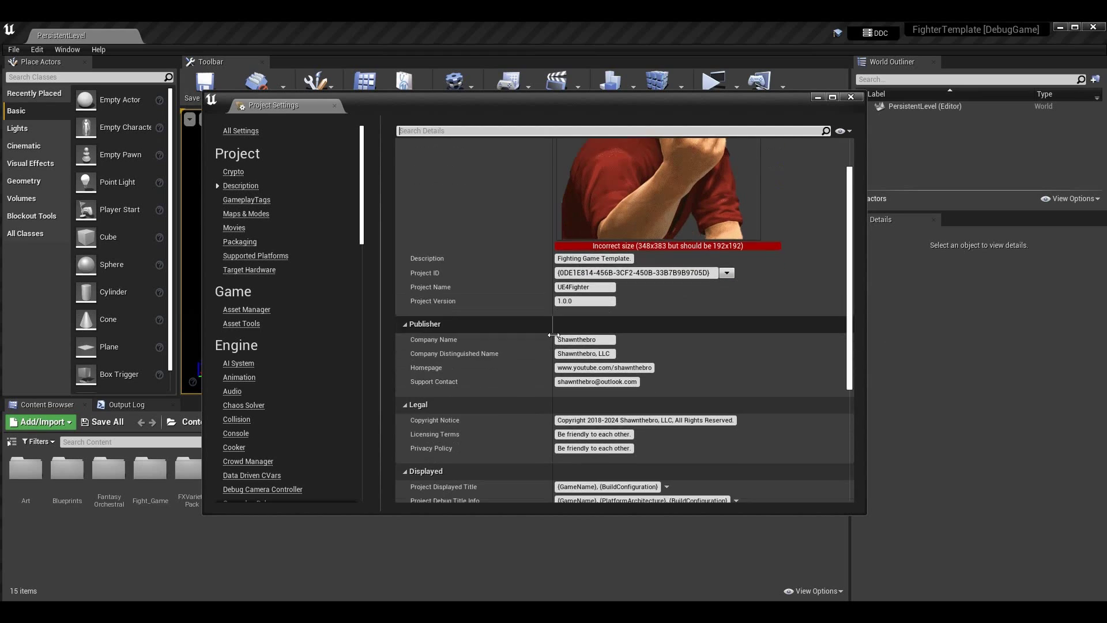
scroll(587, 362, "down", 3)
scroll(680, 404, "up", 6)
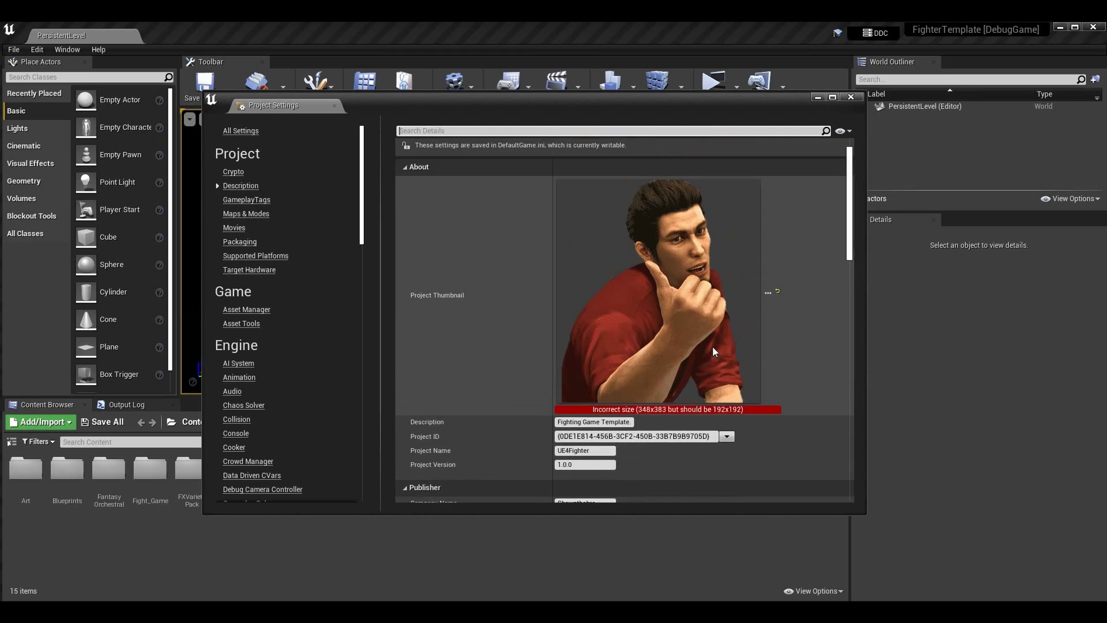
left_click(850, 97)
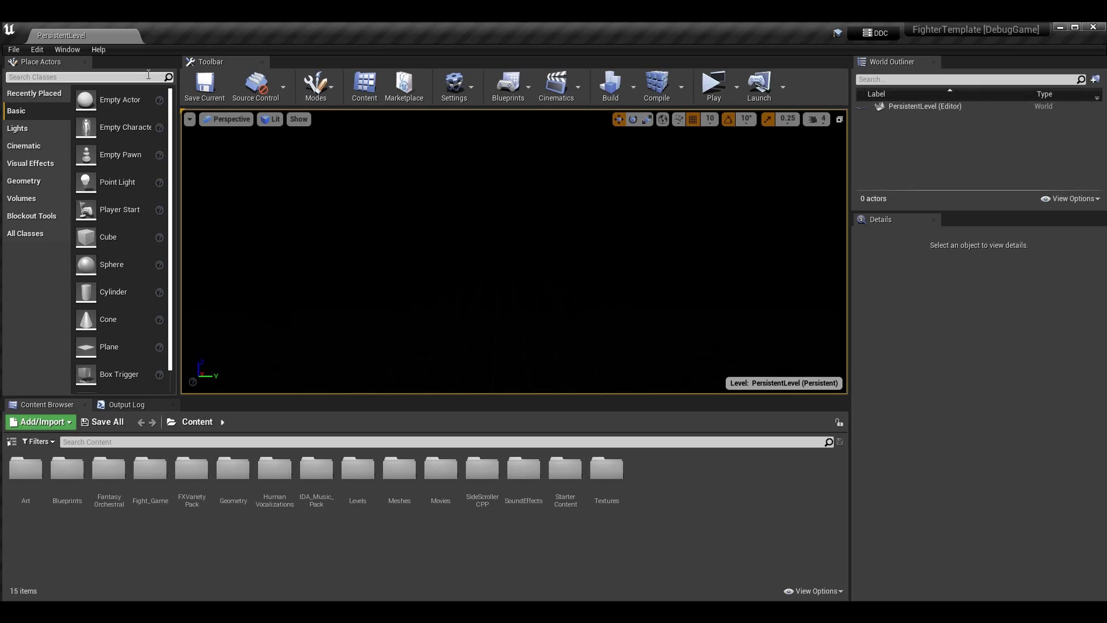
Package the project for Windows (64-bit) into D:\CommunityProjects
left_click(19, 52)
mouse_move(105, 246)
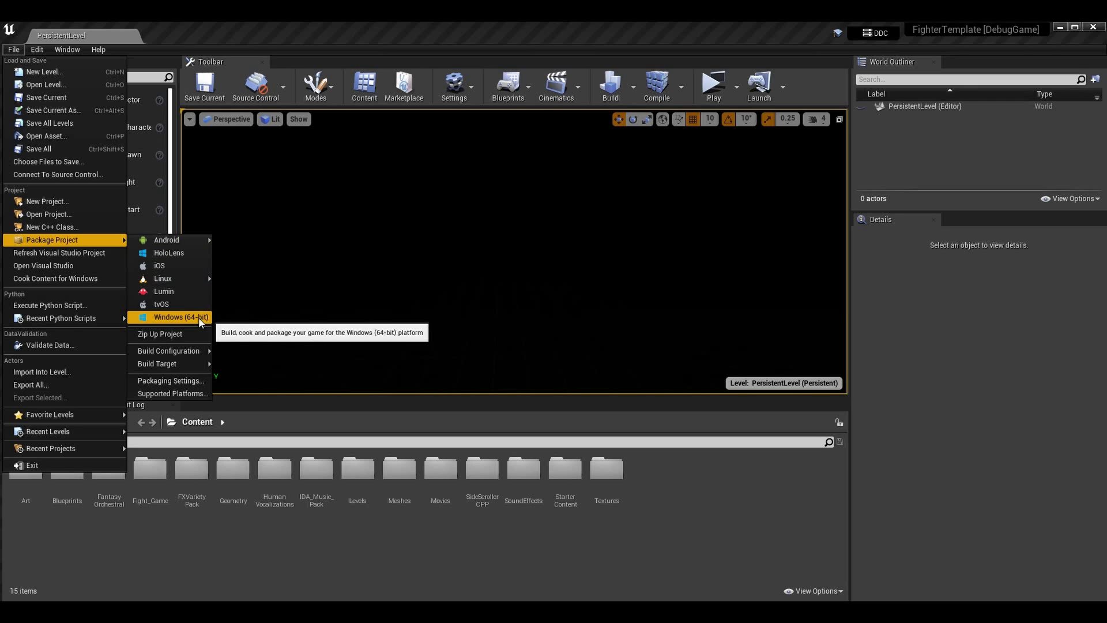
left_click(200, 318)
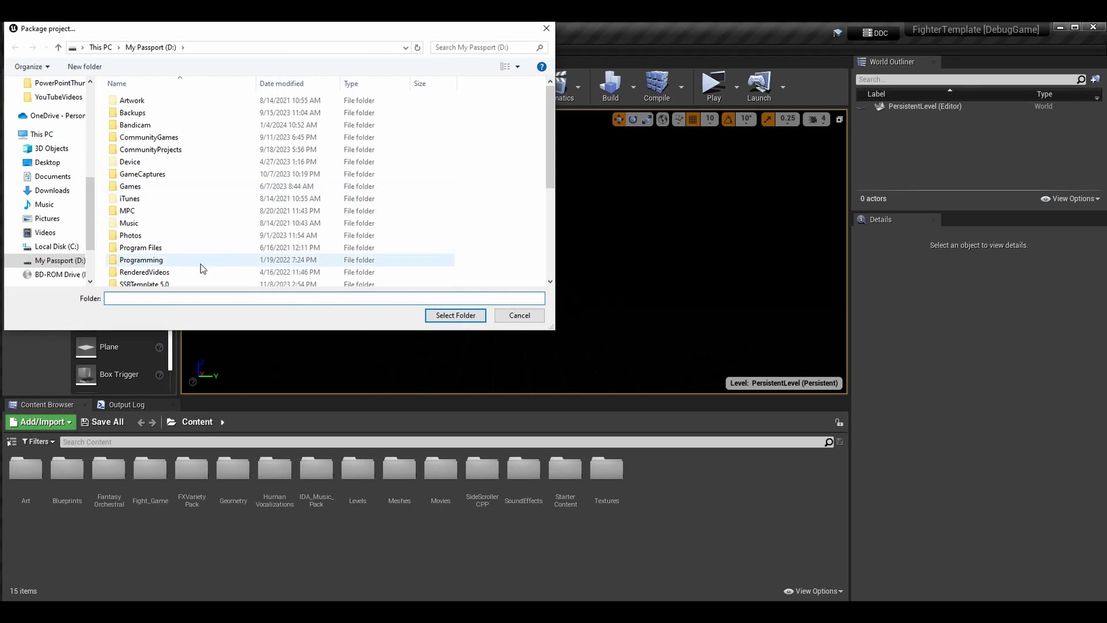
double_click(196, 150)
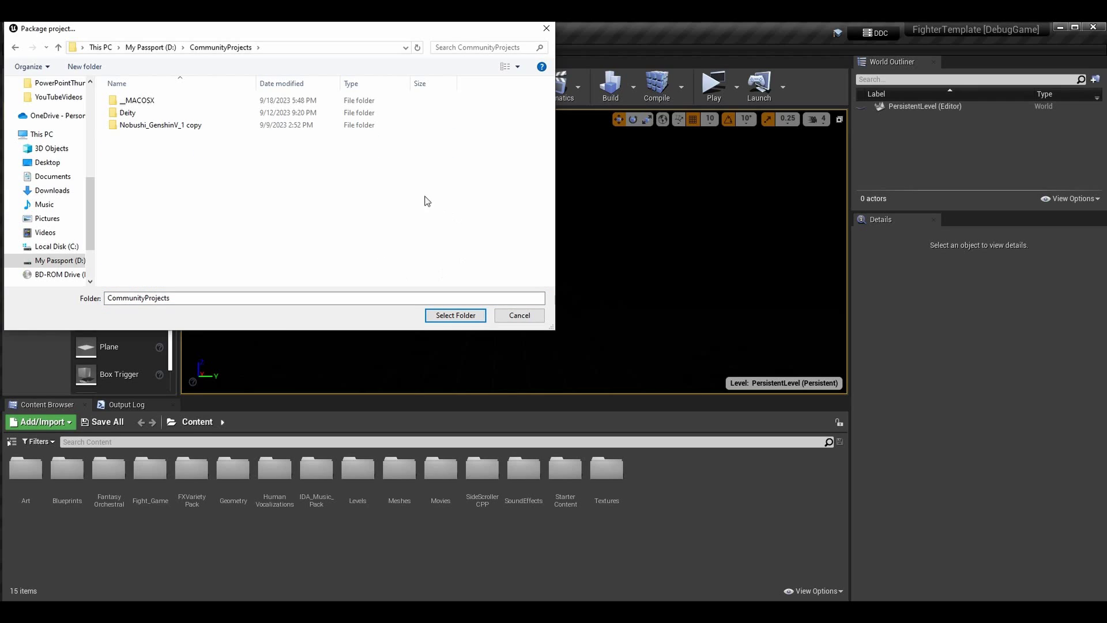
left_click(472, 317)
left_click(438, 317)
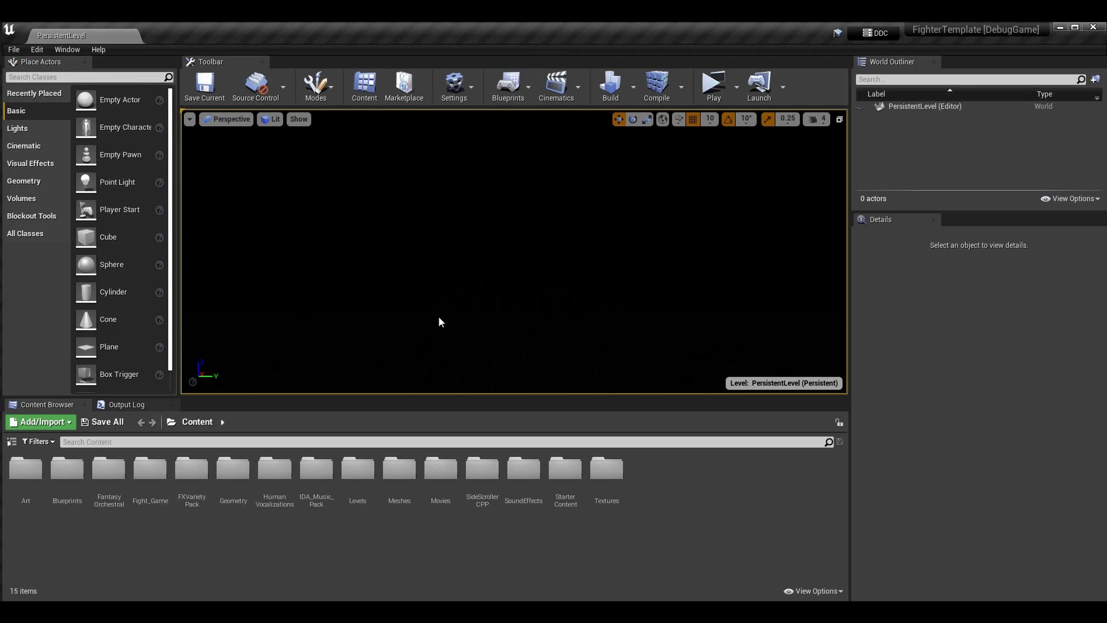
Show the Output Log and wait for packaging to report BUILD SUCCESSFUL
left_click(141, 404)
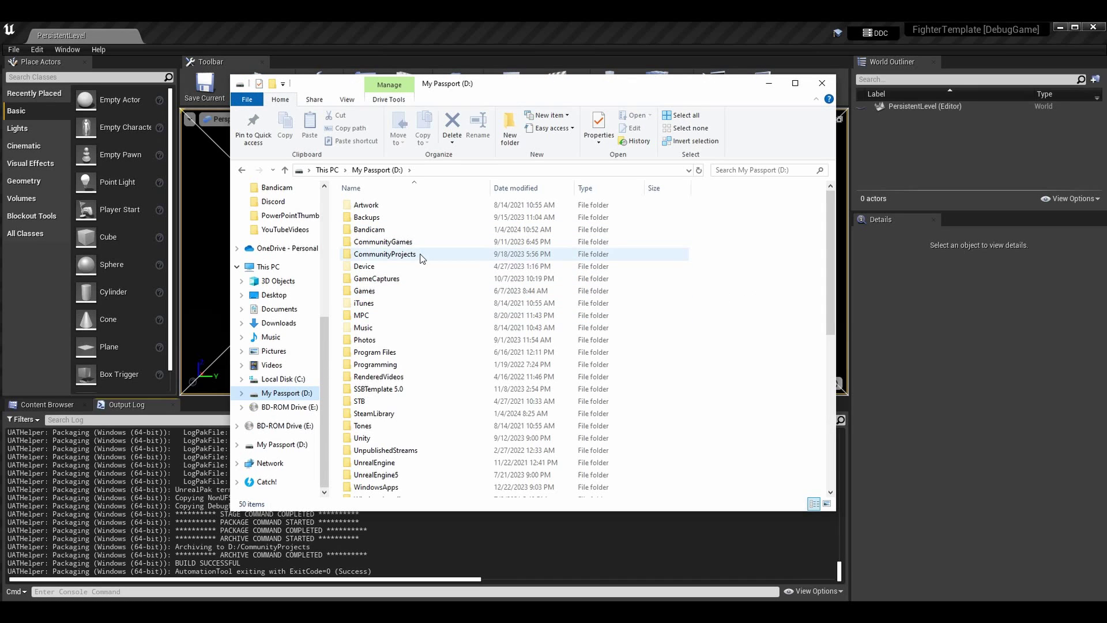
Open CommunityProjects\WindowsNoEditor and check FighterTemplate.exe's version and copyright details in Properties
double_click(380, 254)
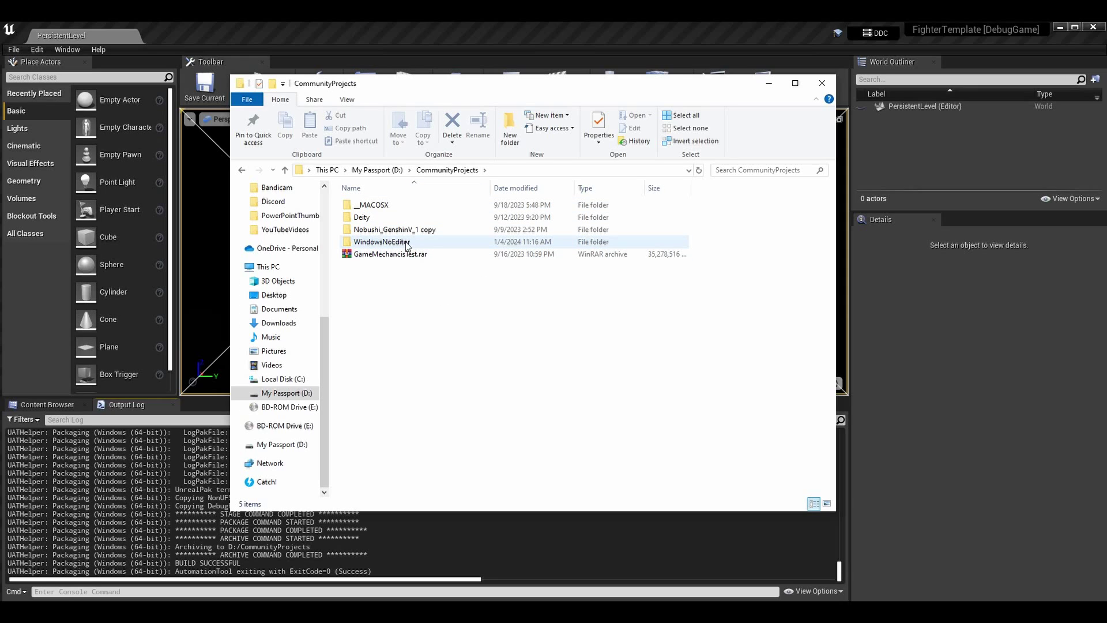
mouse_move(396, 246)
double_click(415, 242)
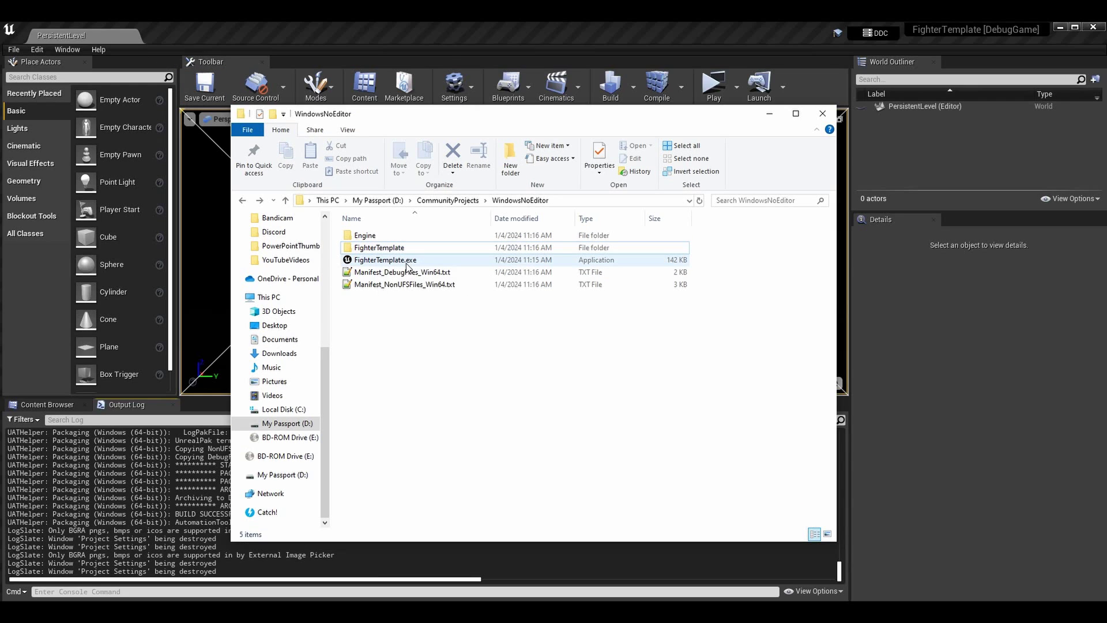
right_click(404, 264)
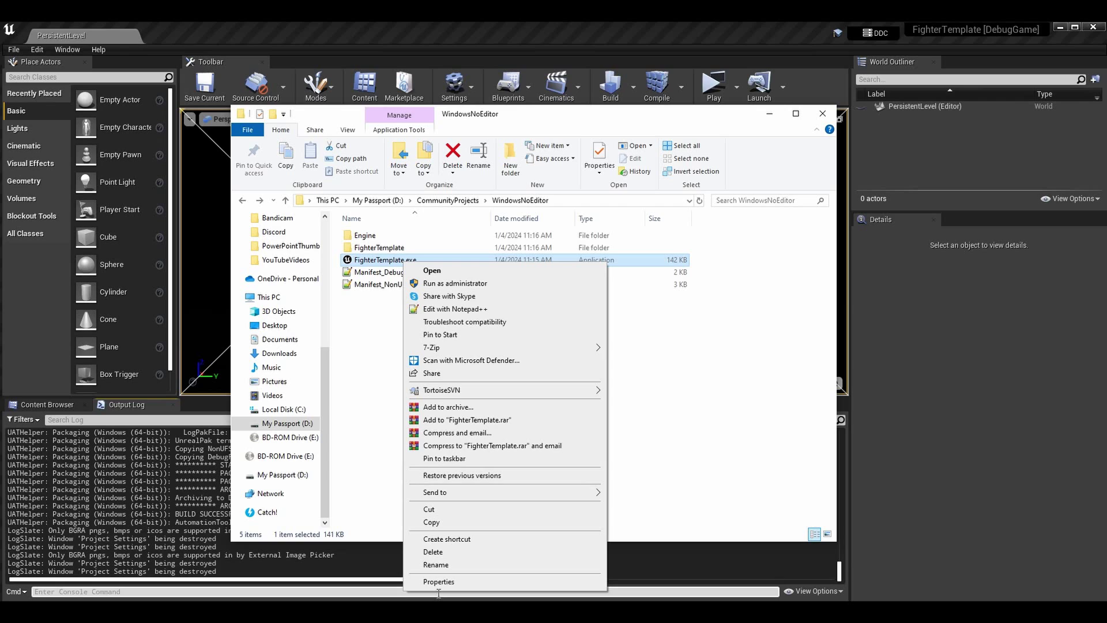
left_click(437, 581)
left_click_drag(523, 272, 554, 165)
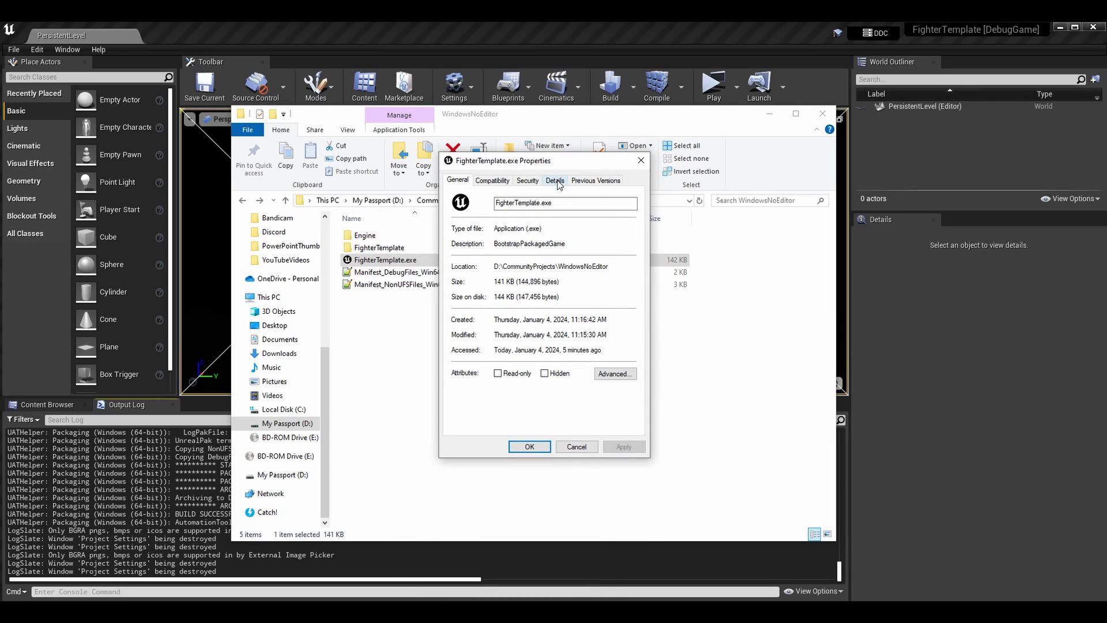
left_click(555, 181)
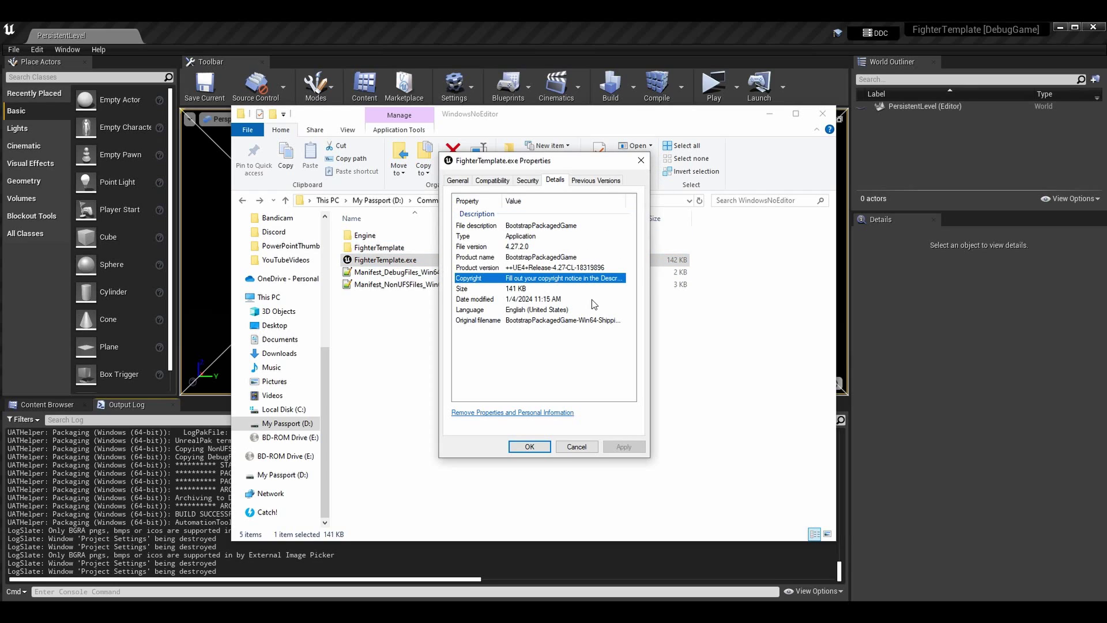
left_click(641, 161)
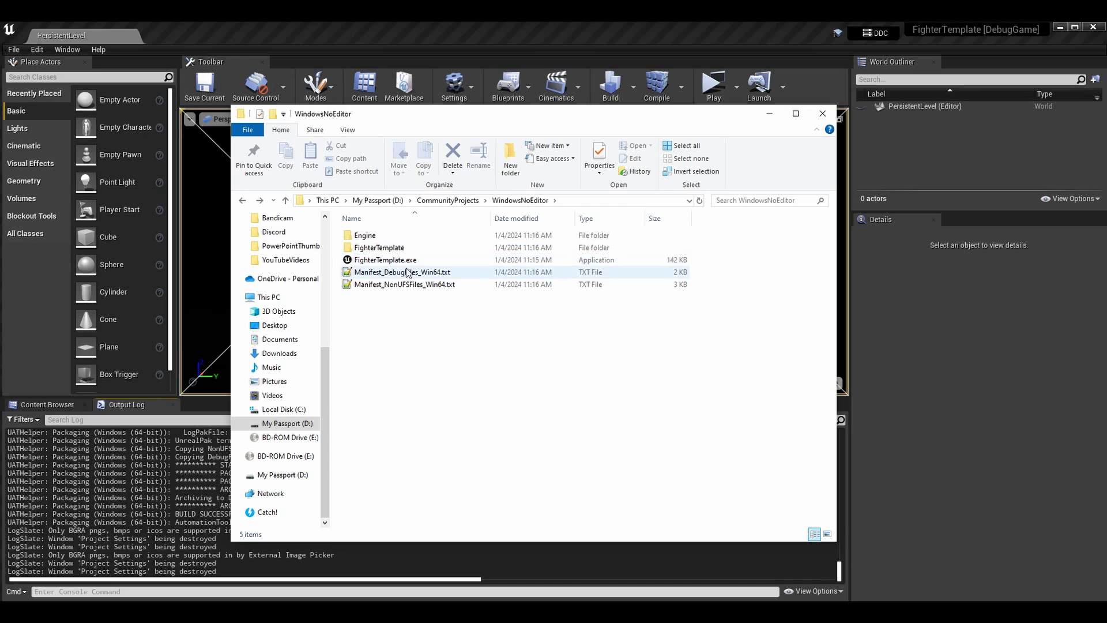
Open FighterTemplate\Binaries\Win64 and check the DebugGame exe's version and copyright details
double_click(411, 248)
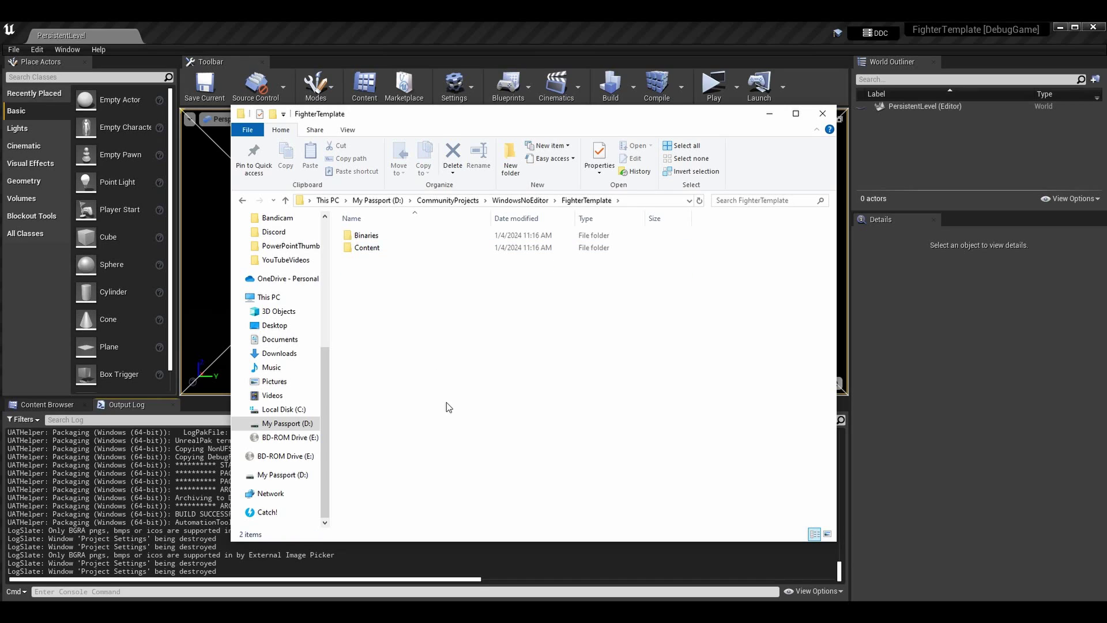
double_click(406, 234)
double_click(362, 235)
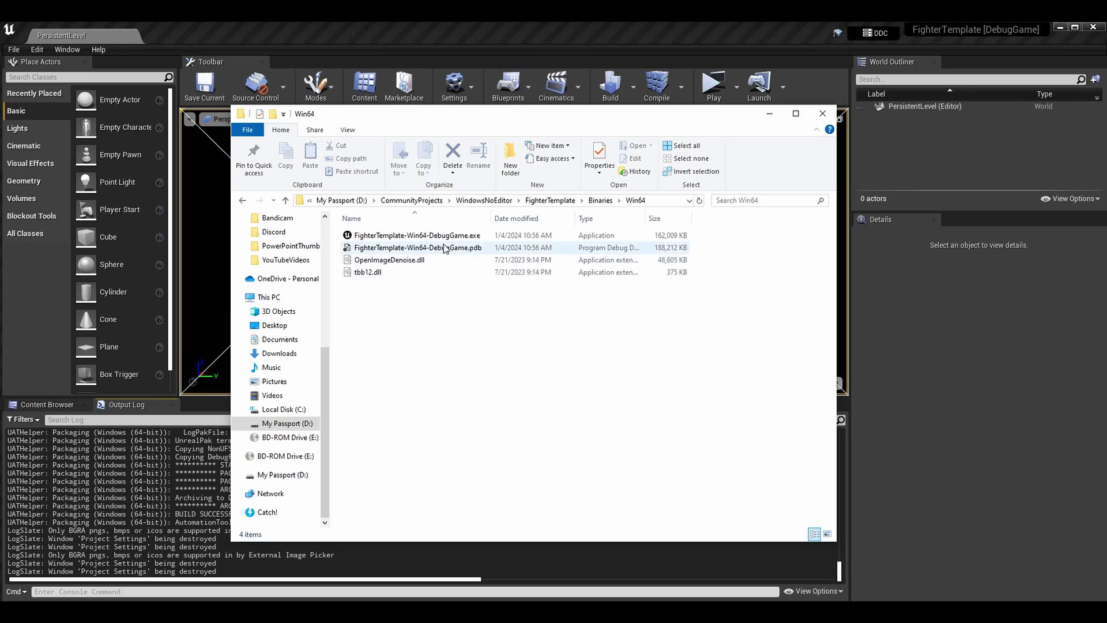
left_click(436, 237)
right_click(436, 239)
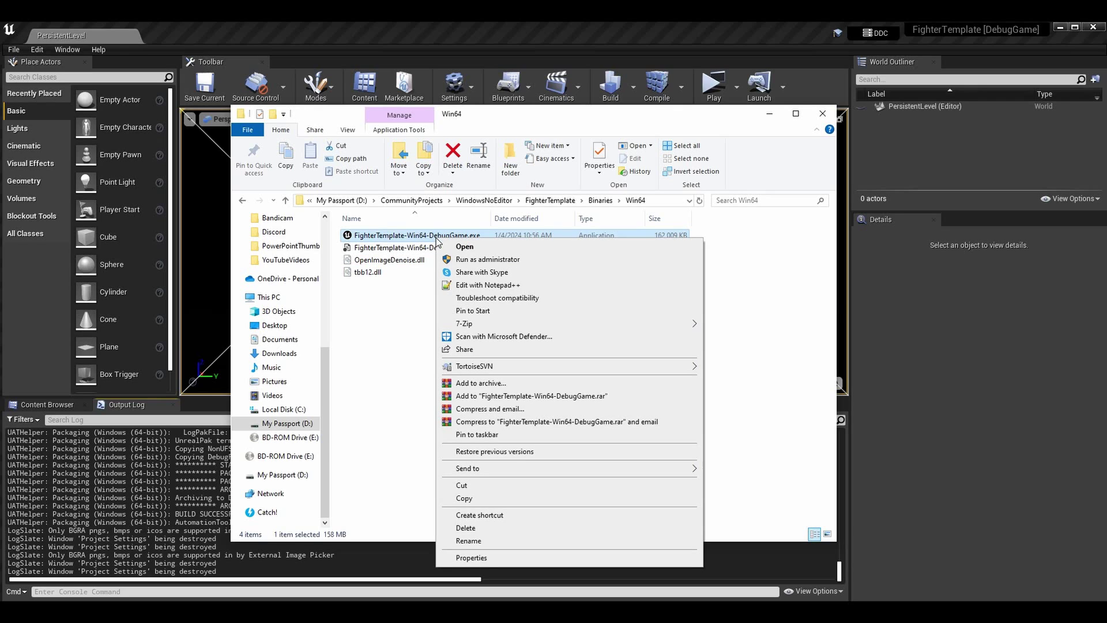
left_click(496, 557)
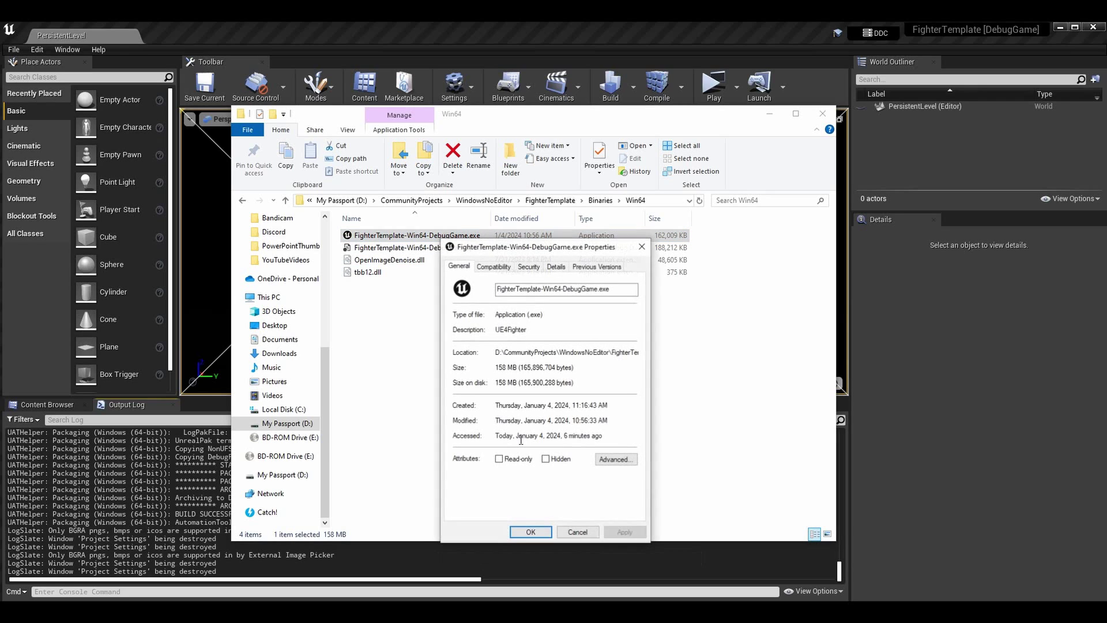
left_click(555, 269)
left_click_drag(551, 249, 539, 191)
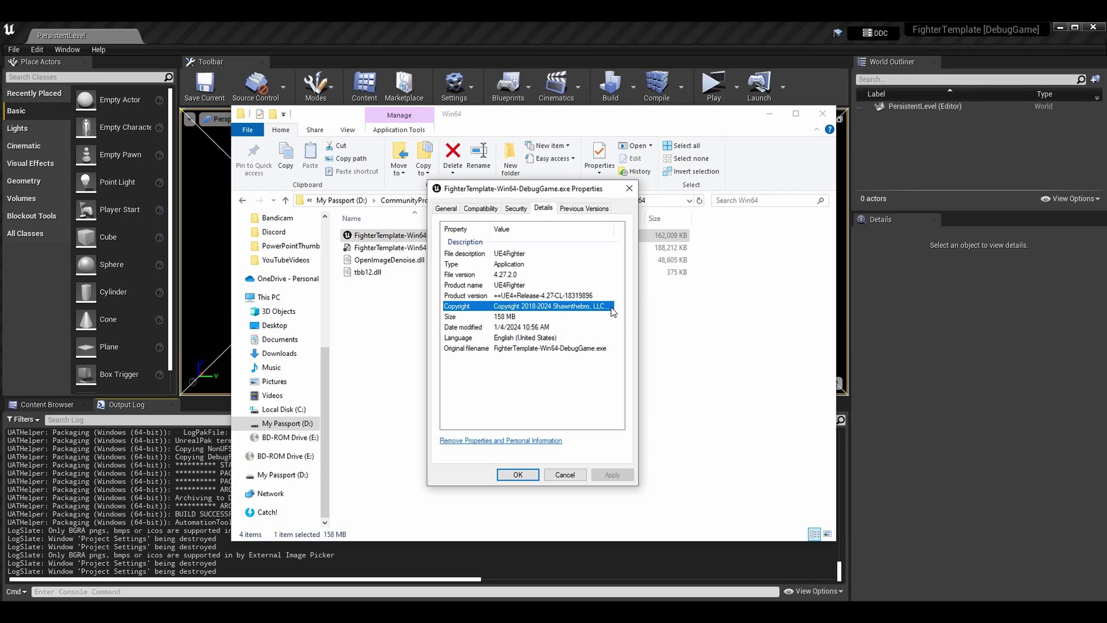
left_click(517, 375)
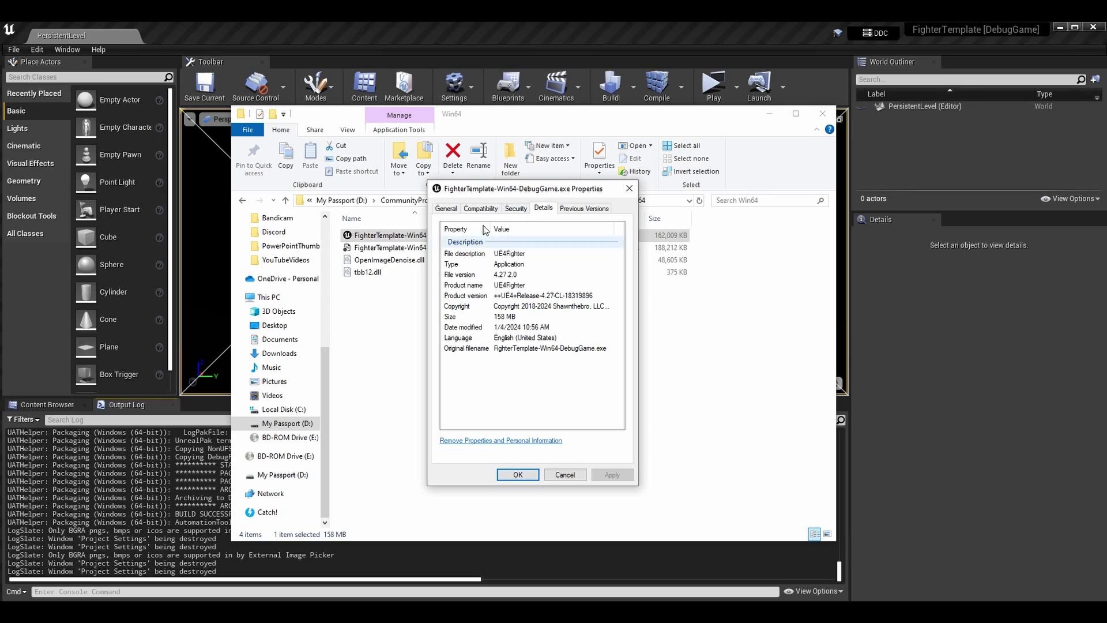
Confirm the UE4Fighter description on the General tab and close the properties dialog
left_click(455, 210)
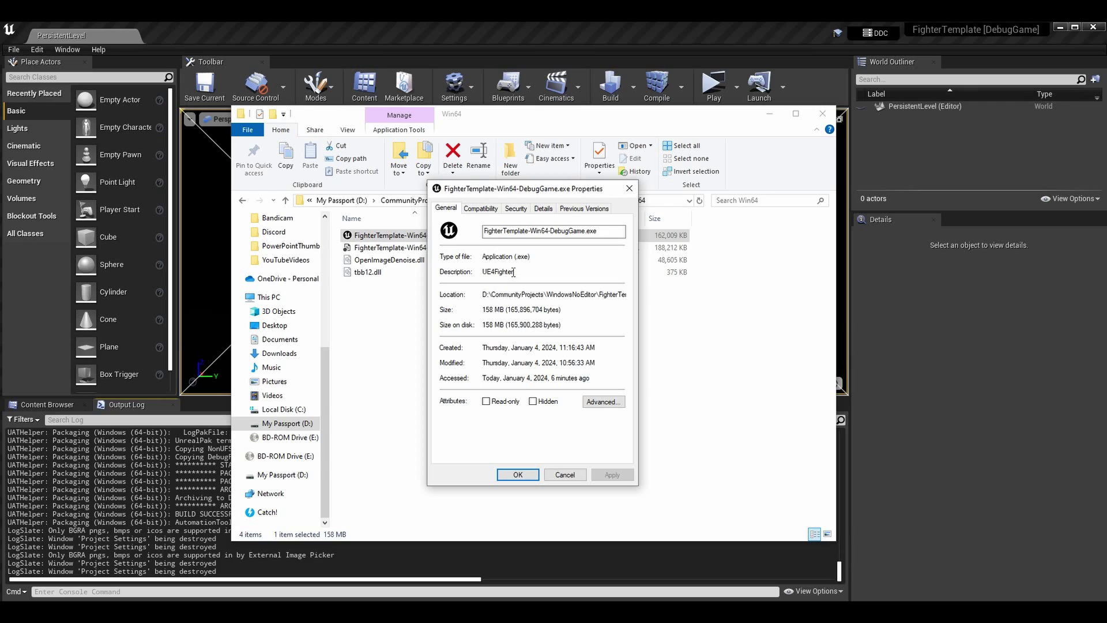
left_click_drag(513, 272, 479, 271)
left_click(535, 271)
left_click(531, 476)
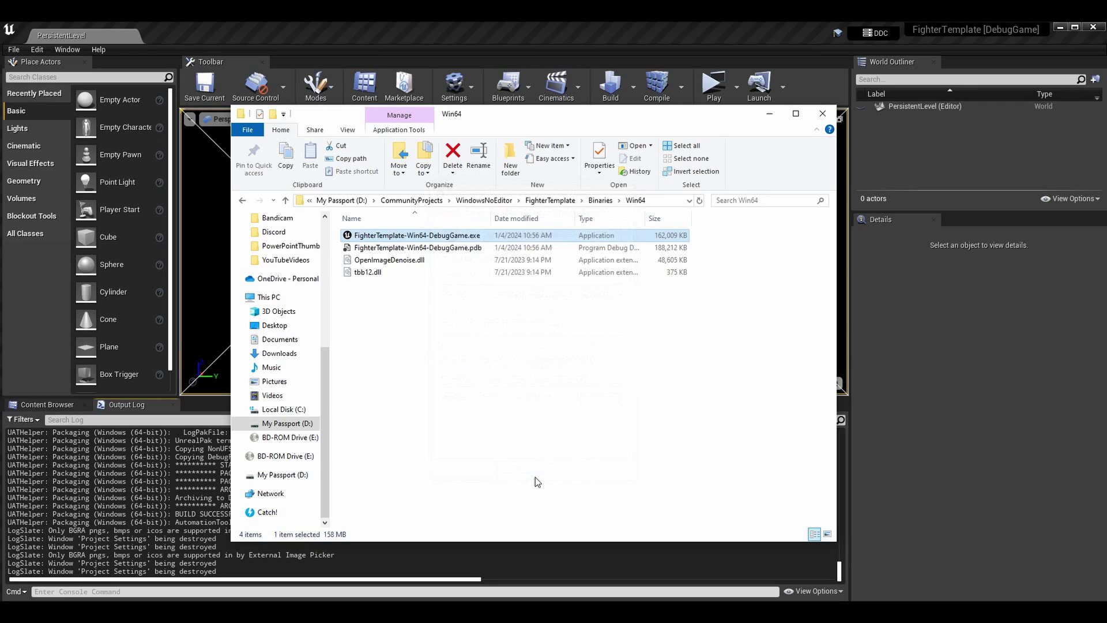
left_click(547, 340)
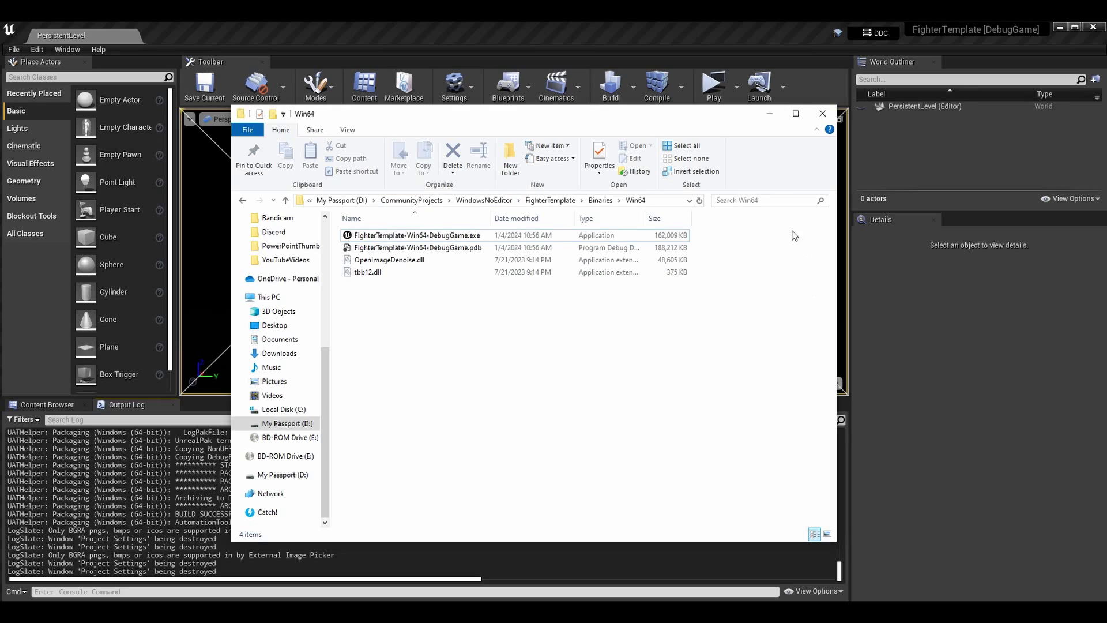
mouse_move(398, 236)
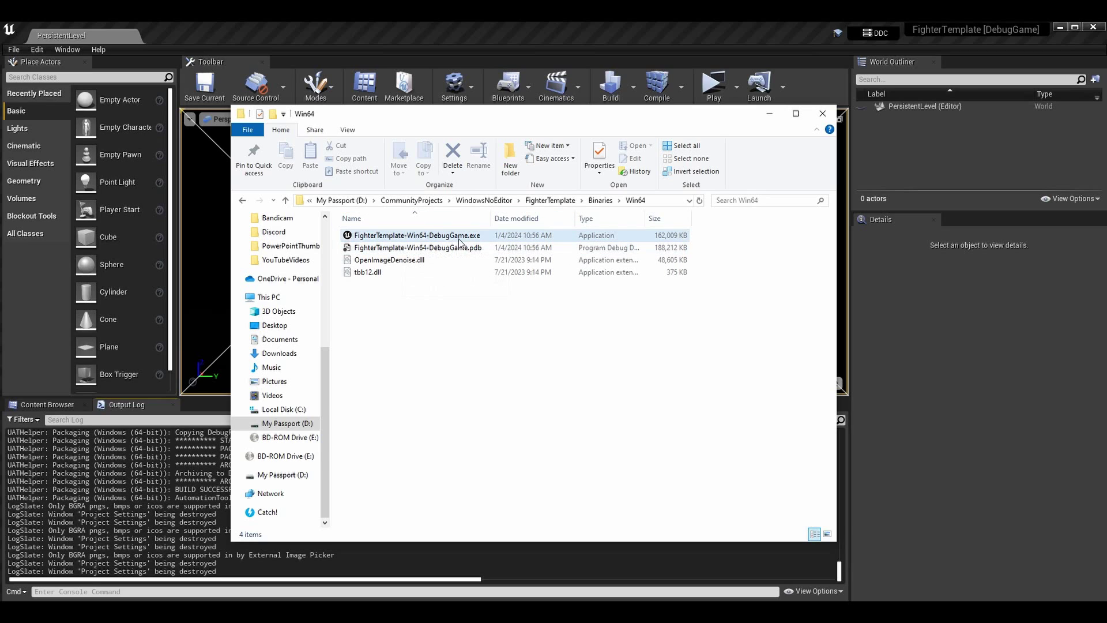
Open Project Settings and scroll through the Description page
left_click(39, 50)
left_click(71, 220)
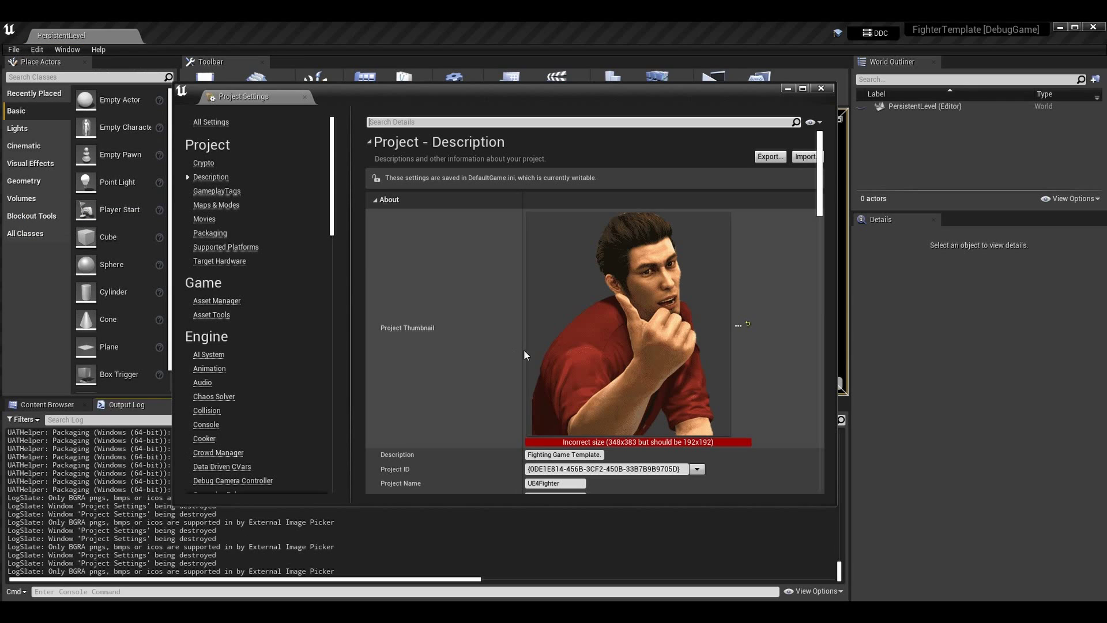
scroll(523, 349, "down", 5)
scroll(500, 361, "down", 1)
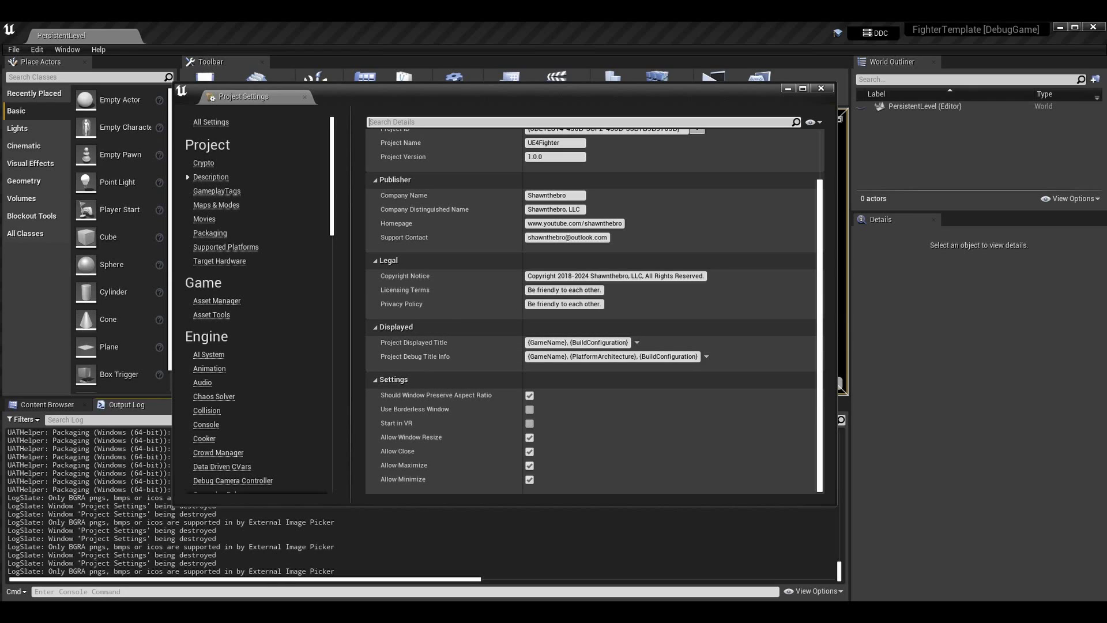
Switch to the Win64 folder, select the DebugGame exe and minimize the folder window
key("alt+Tab")
left_click(461, 241)
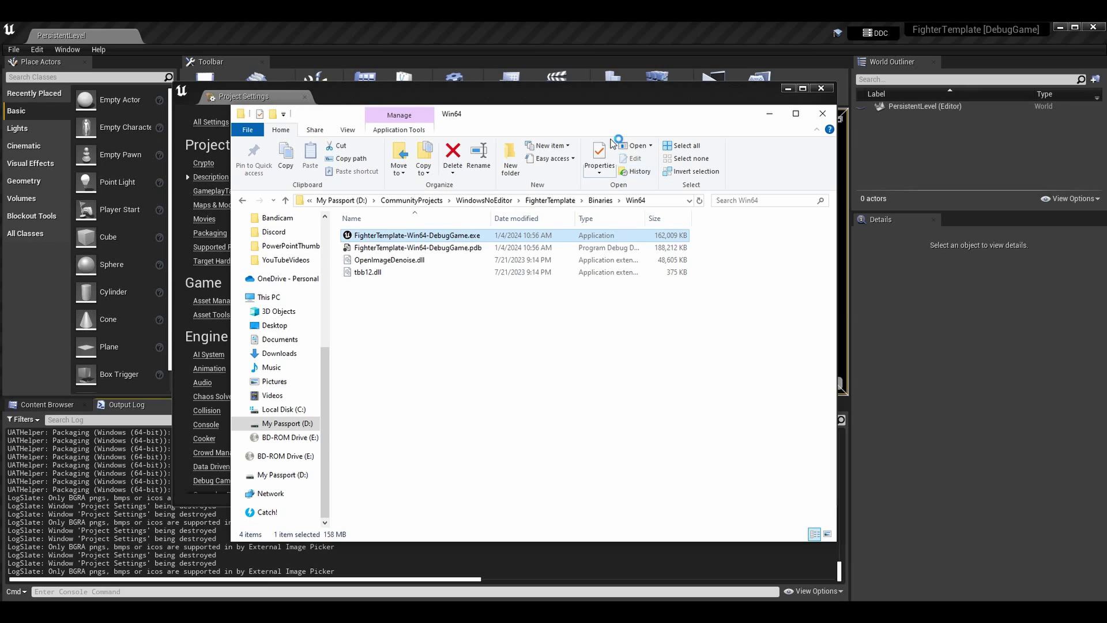
left_click_drag(758, 105, 746, 95)
left_click(756, 104)
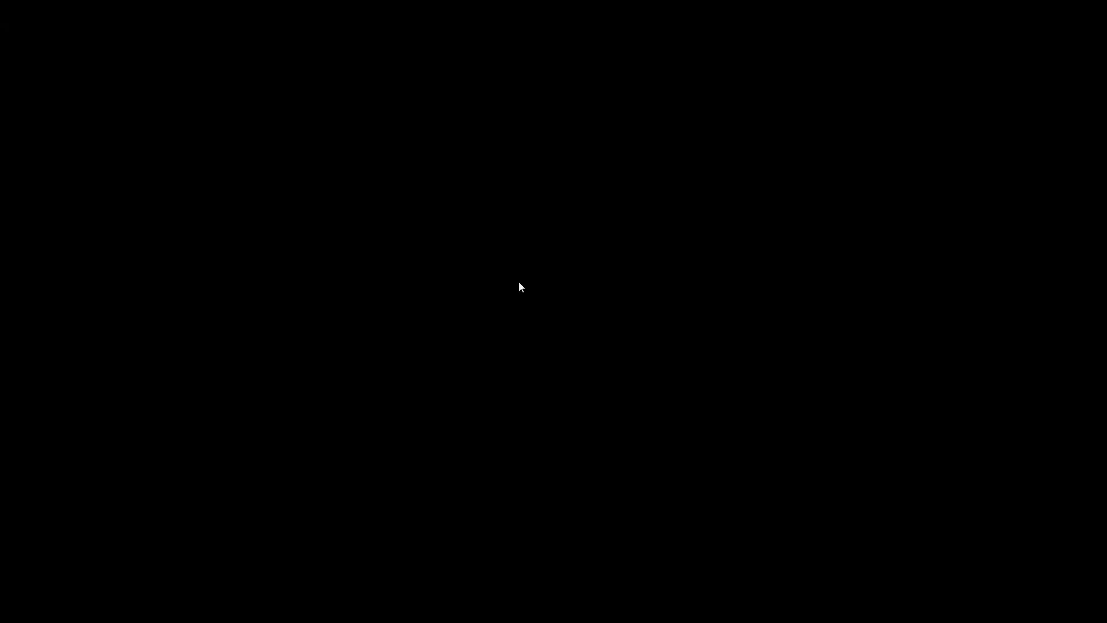
Skip the game's splash, move its window aside, then close the game and Project Settings
key("Return")
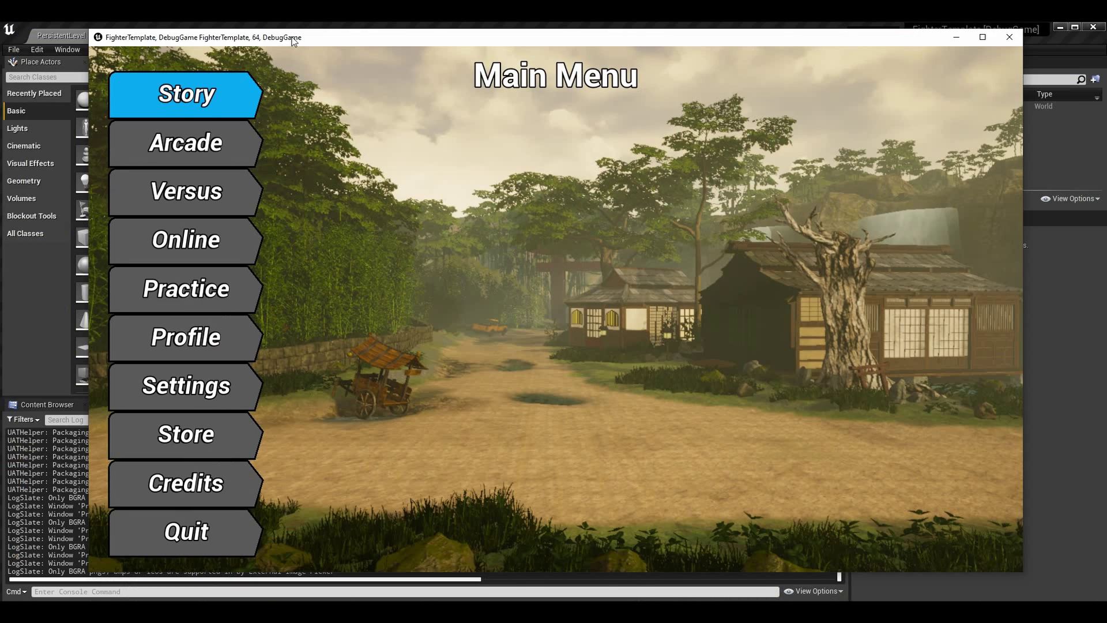
left_click_drag(292, 37, 289, 53)
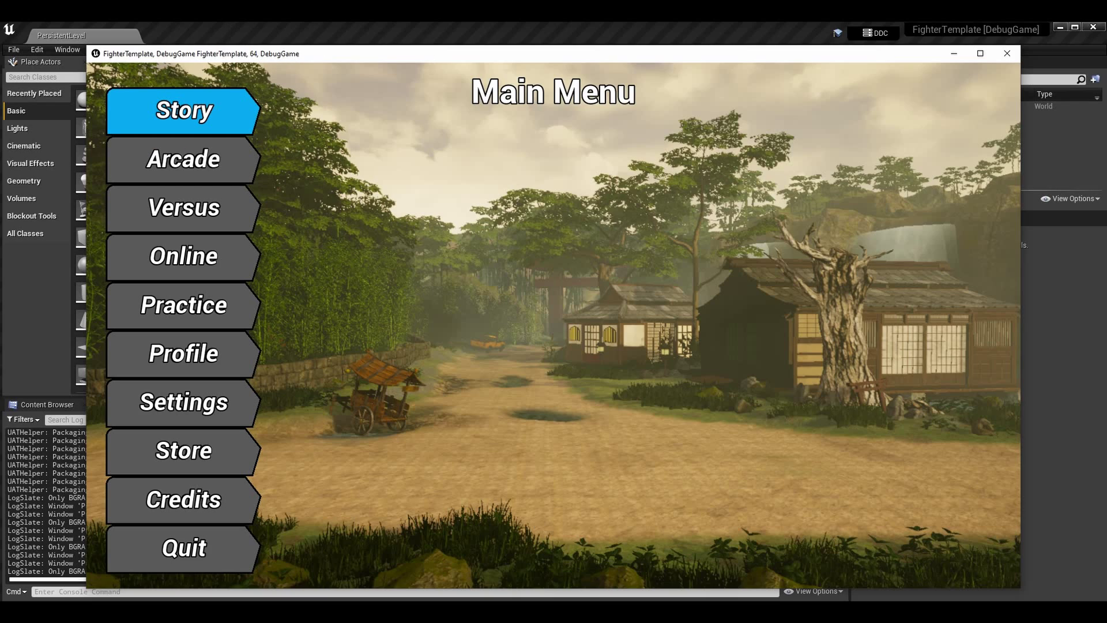
left_click_drag(536, 54, 575, 461)
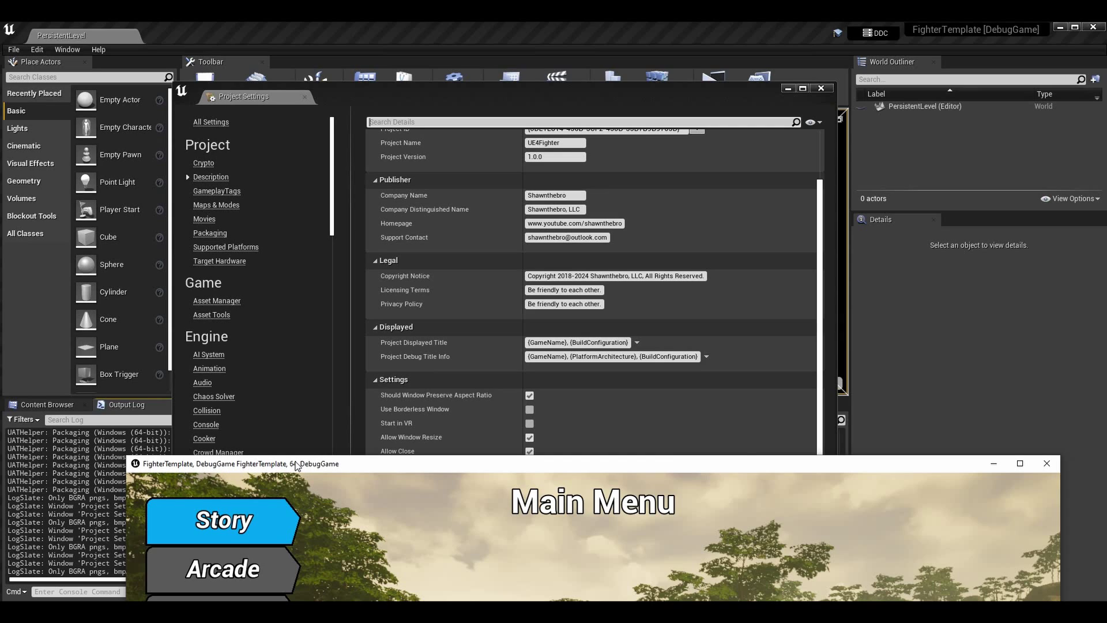
left_click_drag(296, 465, 278, 413)
left_click_drag(618, 417, 573, 87)
left_click(984, 81)
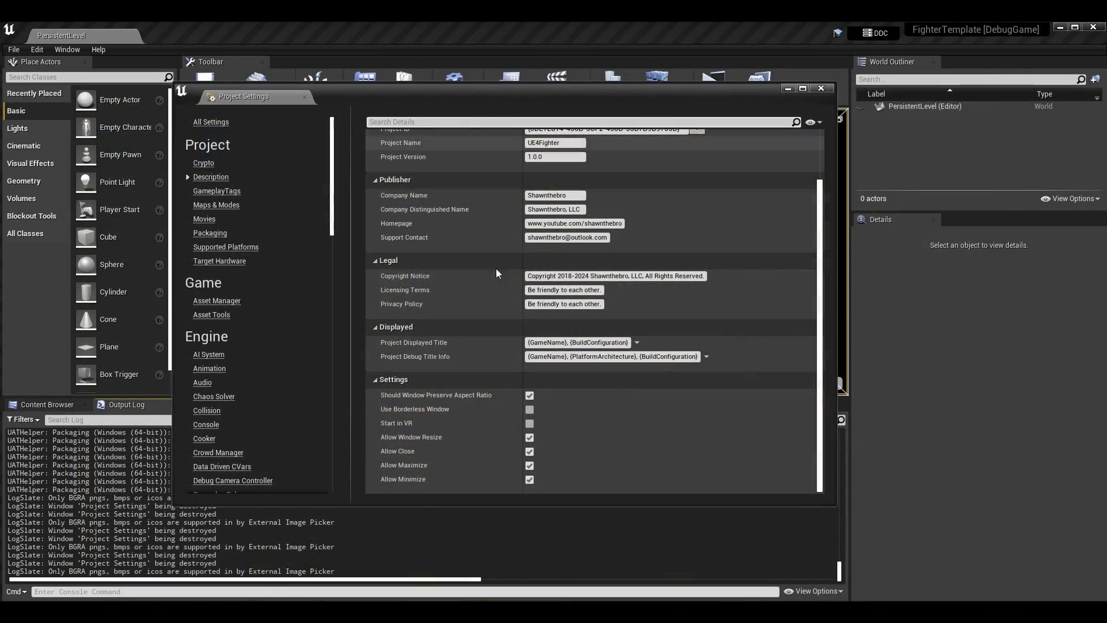
left_click(821, 88)
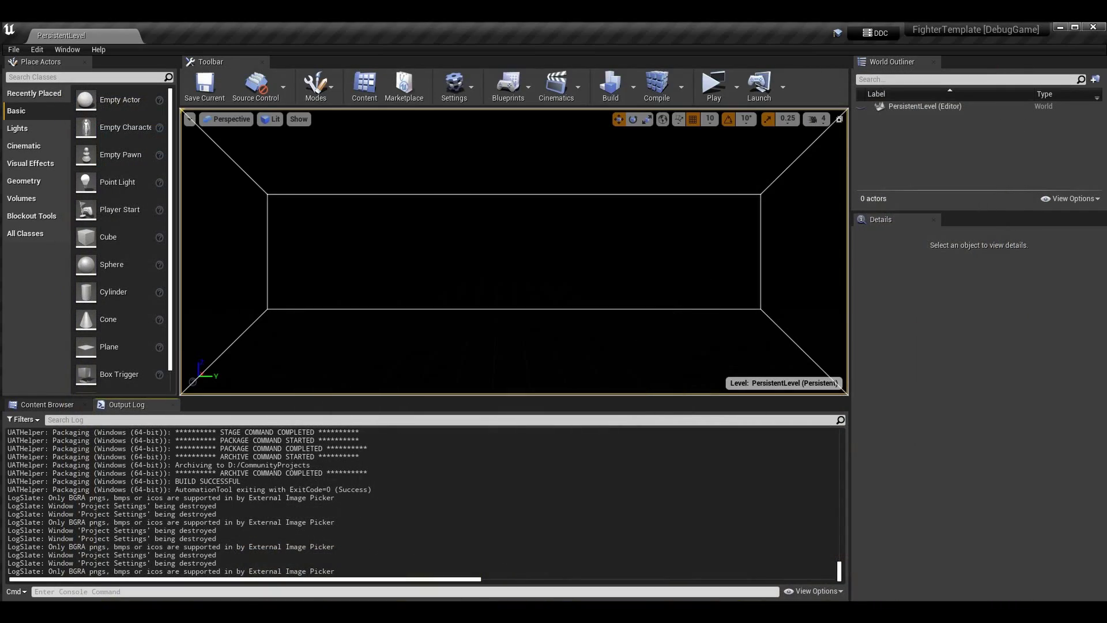
Launch FighterTemplate.exe from WindowsNoEditor, close the game, and minimize the folder window
key("alt+Tab")
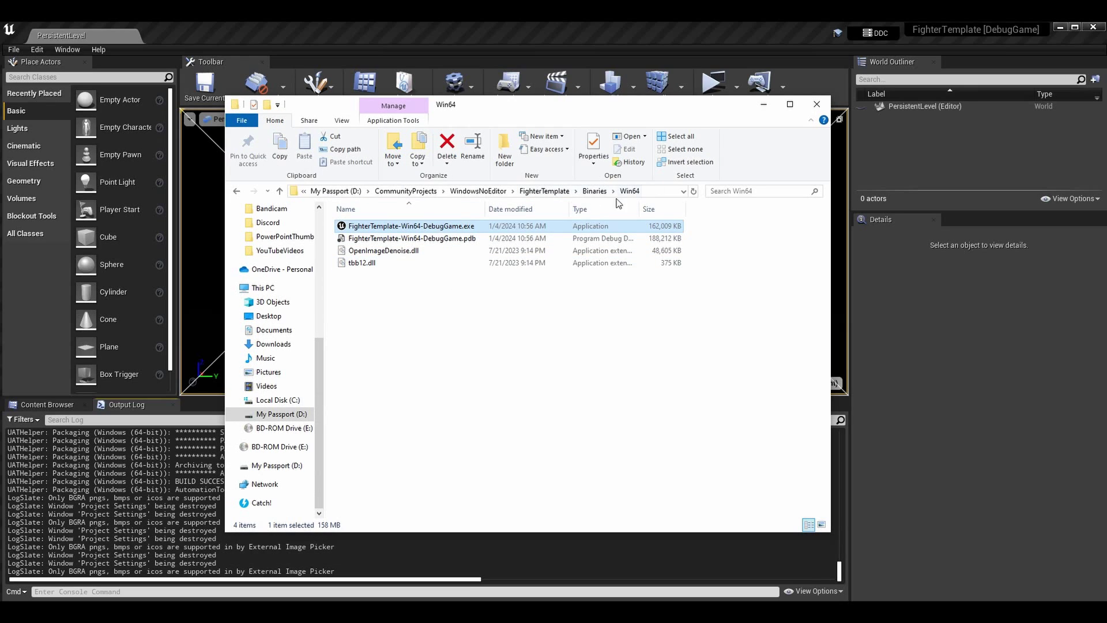
left_click(544, 191)
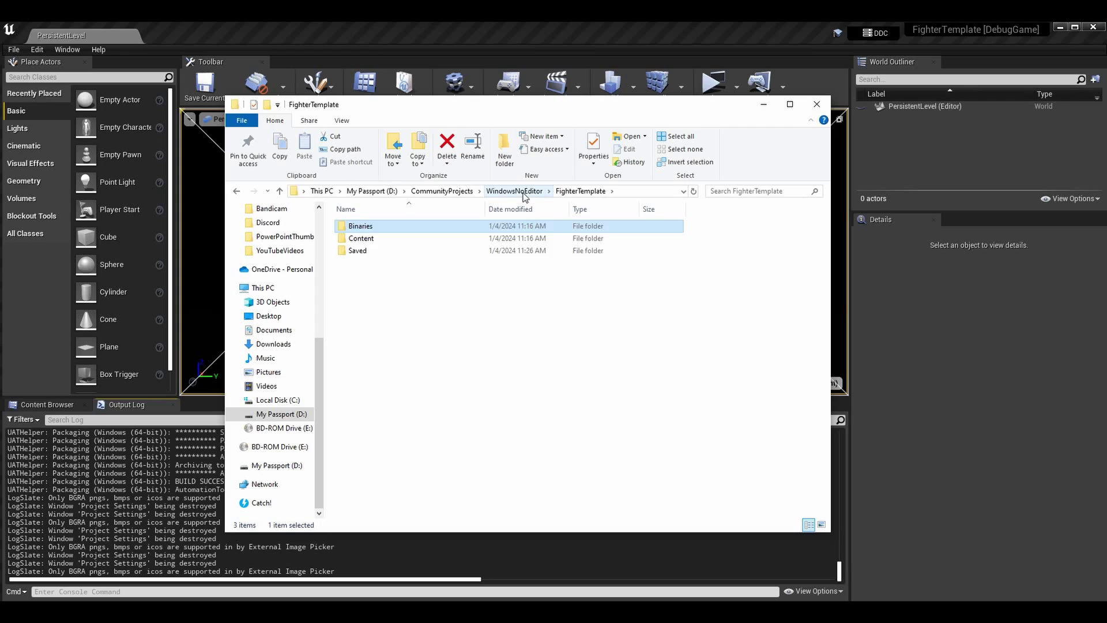
left_click(513, 191)
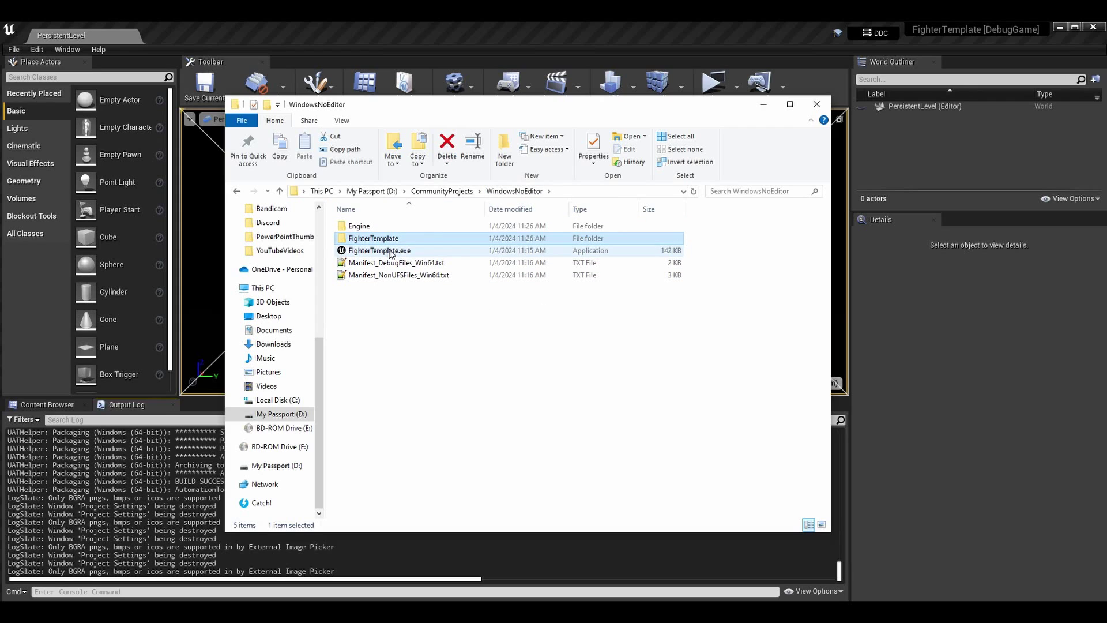
double_click(390, 252)
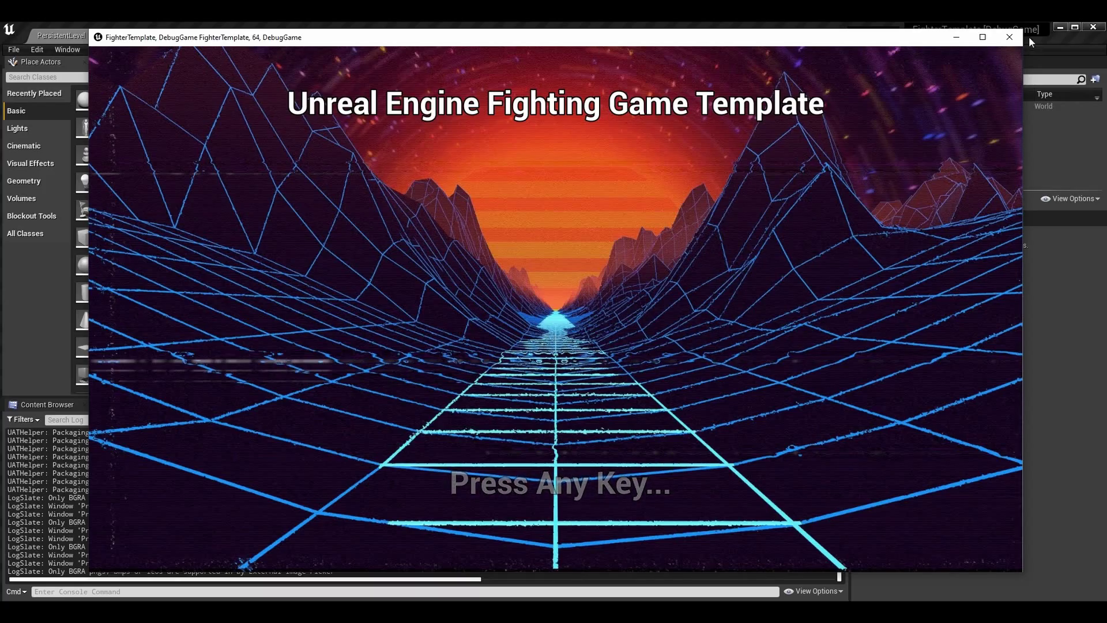
left_click(1009, 37)
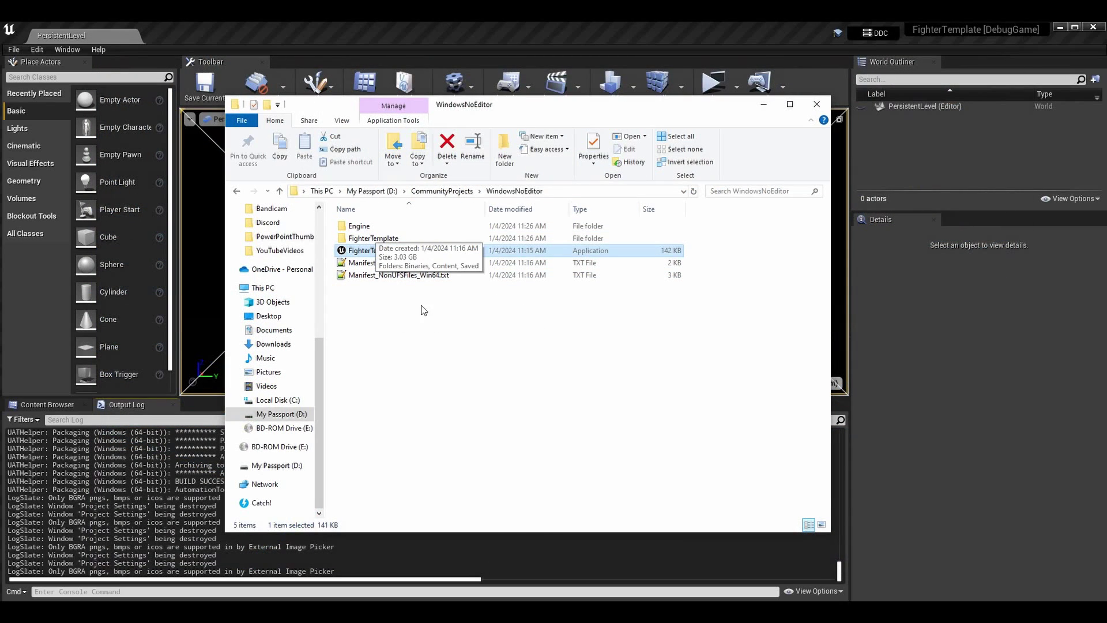
left_click(483, 352)
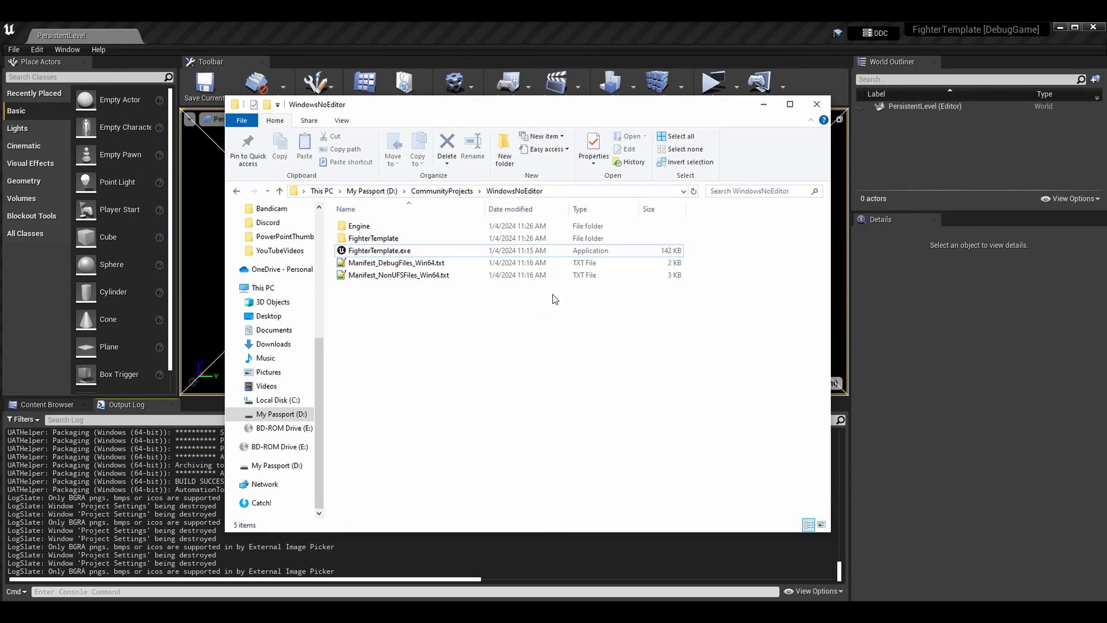
left_click(764, 104)
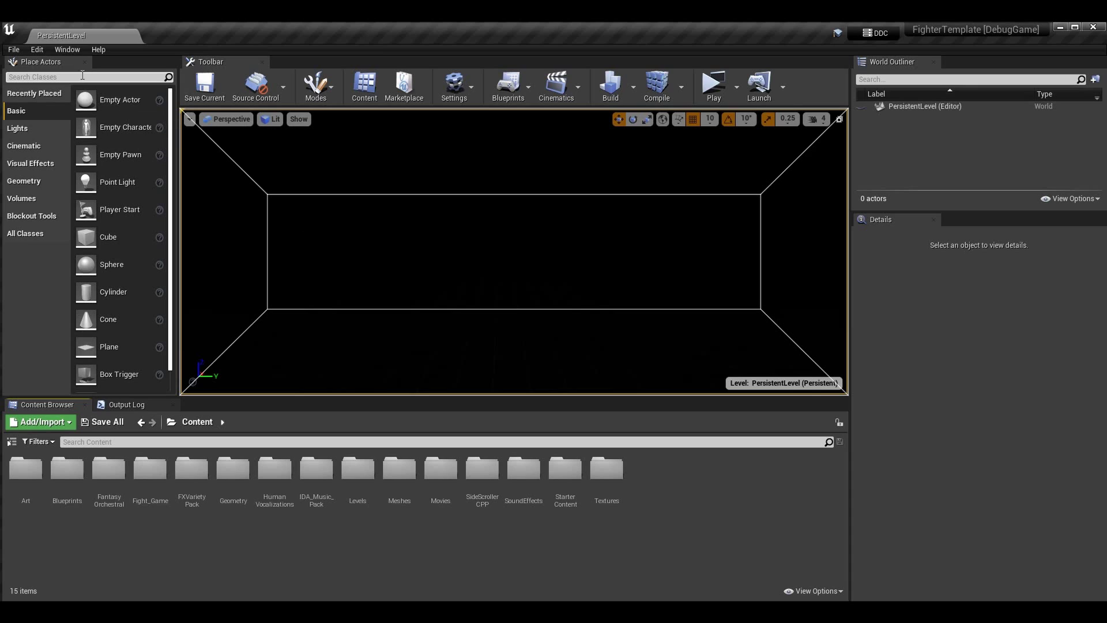
Check FighterTemplate's 4.27 entry in Epic Games Launcher's Library, then restore Project Settings
left_click(525, 565)
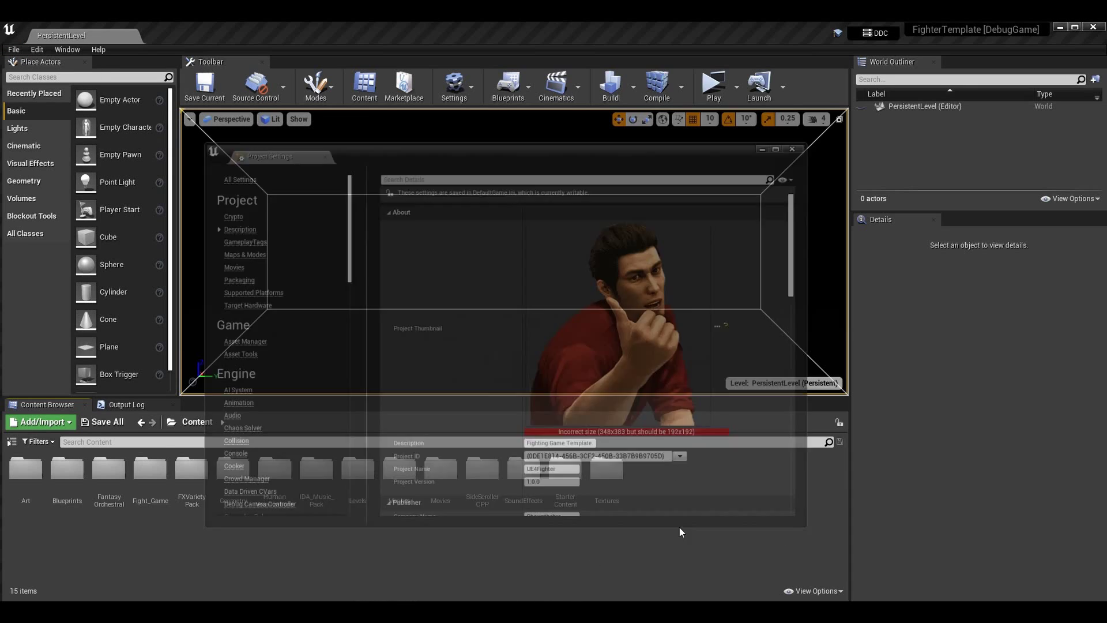
left_click(787, 88)
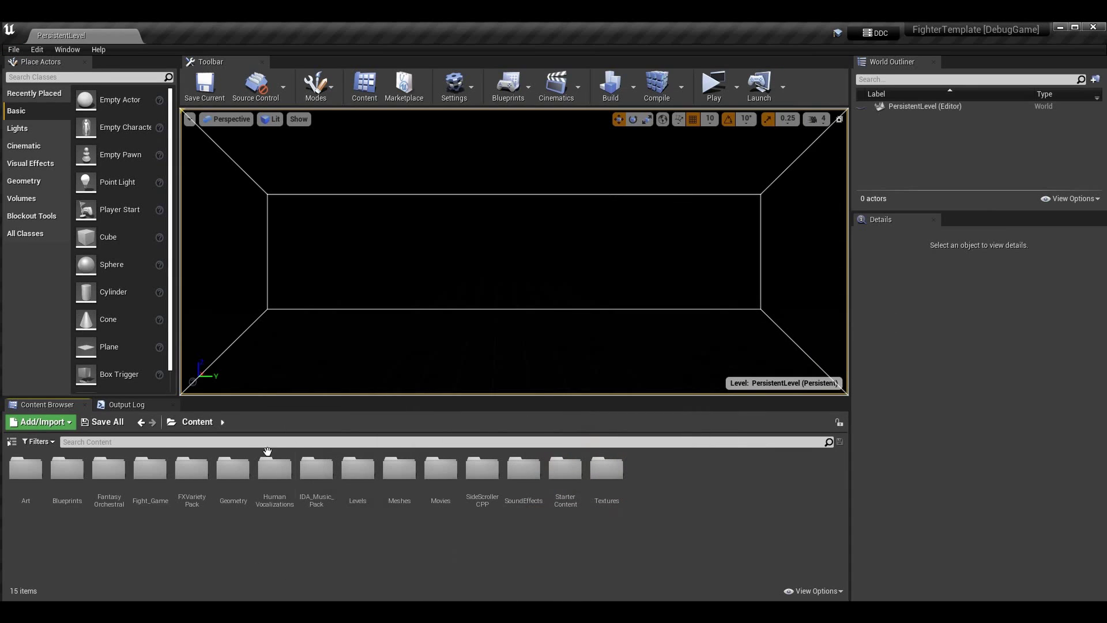
key("super")
type("epic")
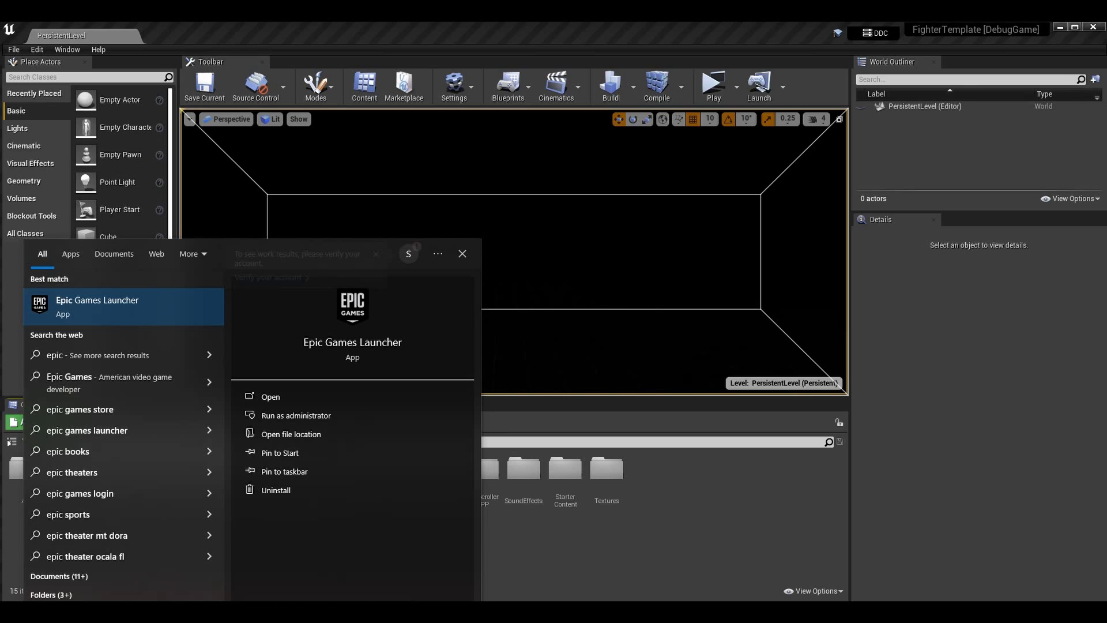
key("Return")
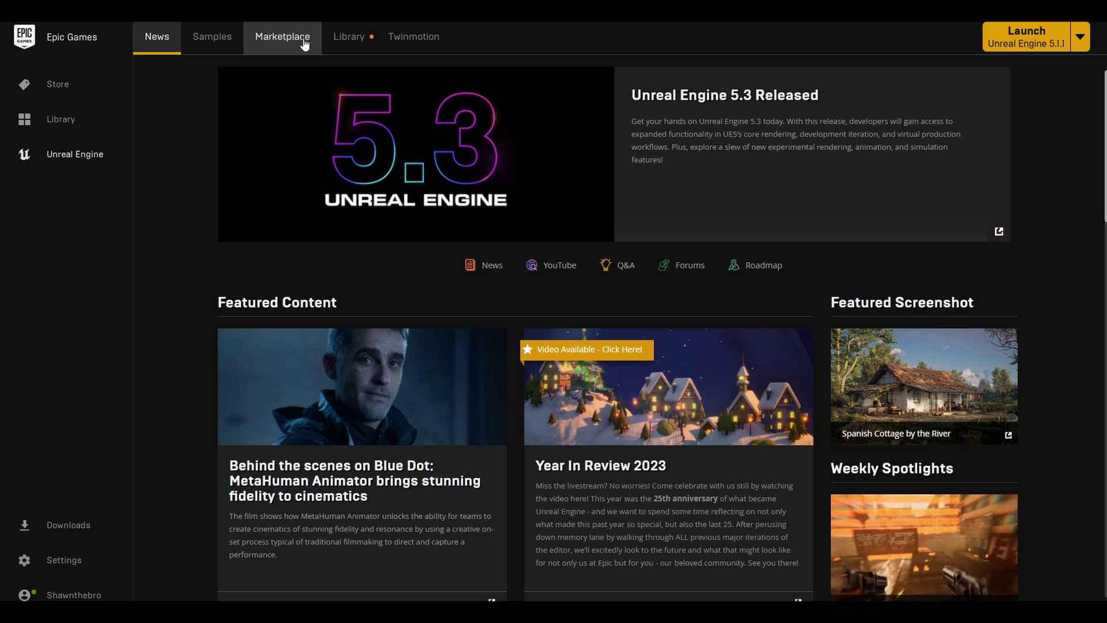
left_click(345, 36)
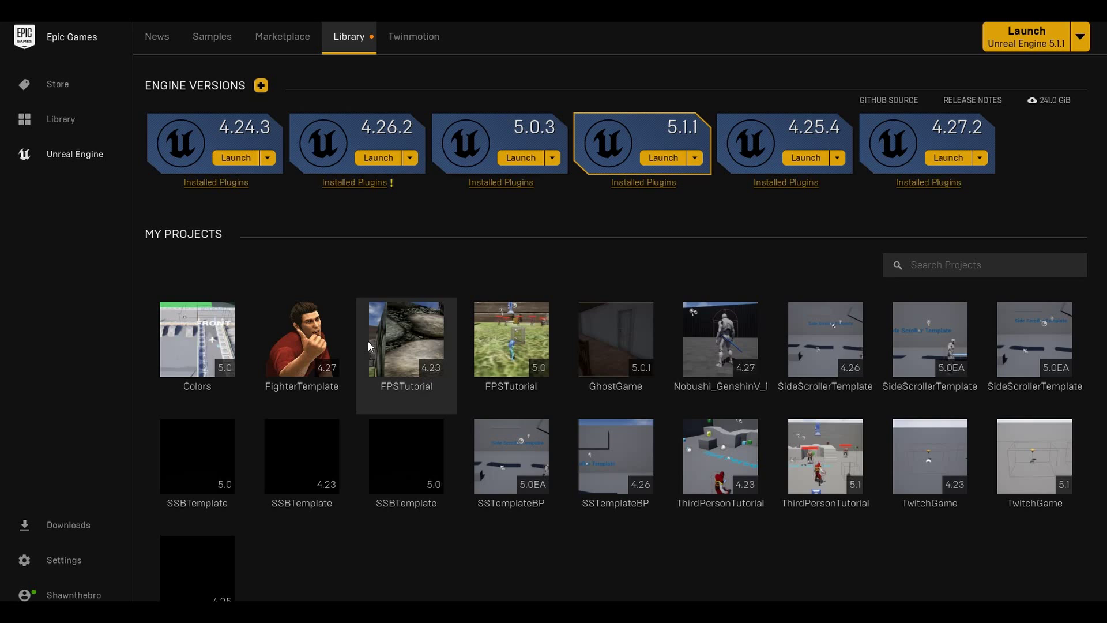
mouse_move(308, 333)
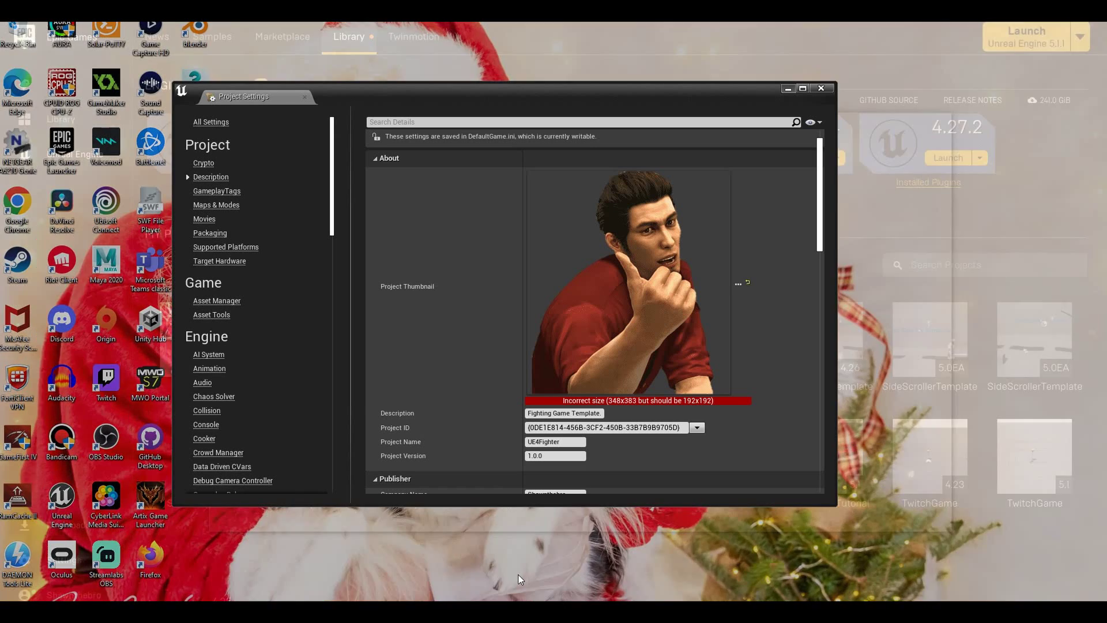
left_click(517, 574)
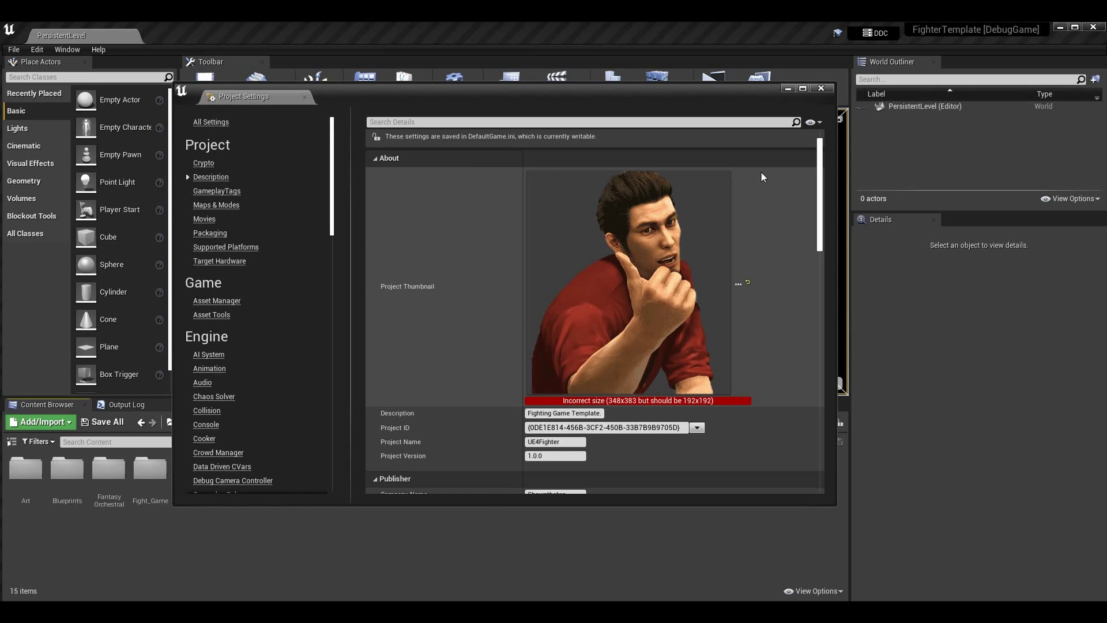
Review the Description settings, selecting the Project Version value 1.0.0 along the way
scroll(518, 323, "down", 3)
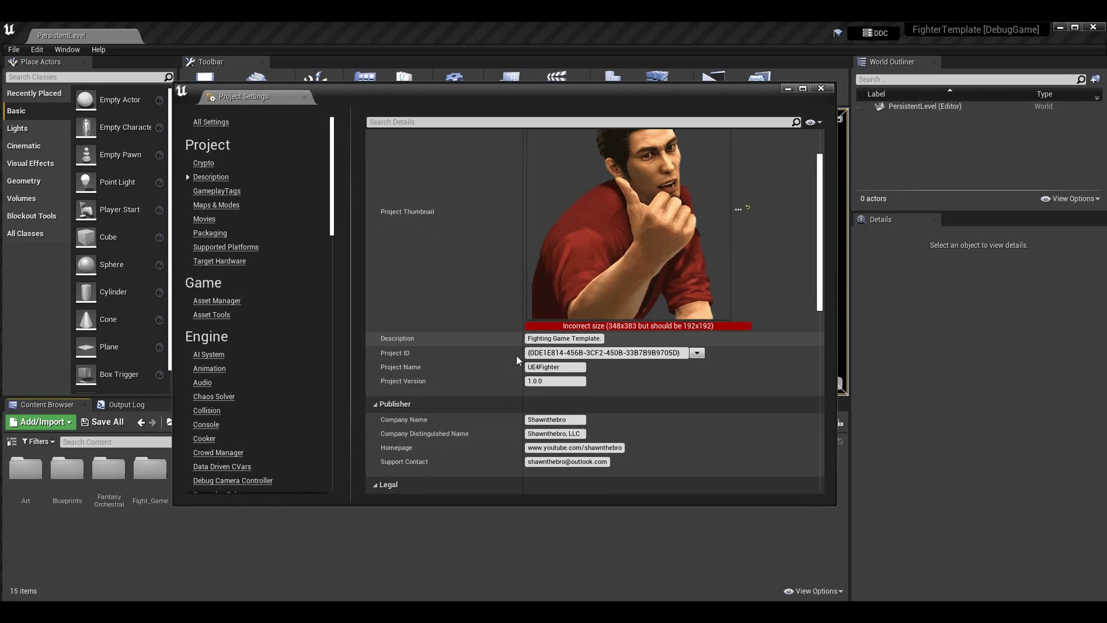
scroll(516, 355, "down", 3)
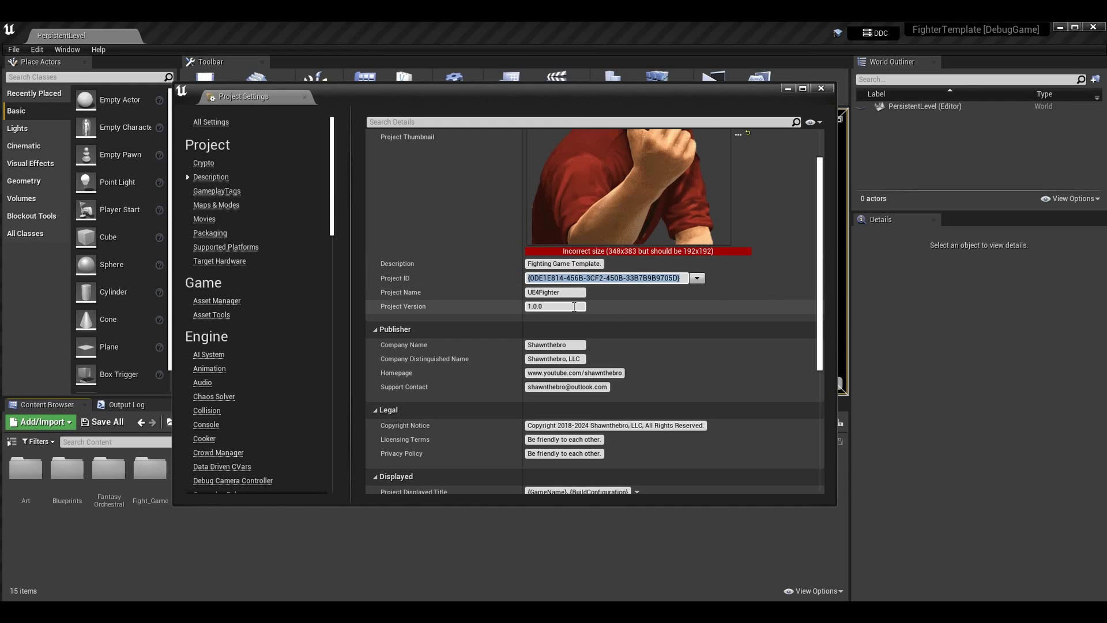
left_click(554, 306)
scroll(577, 306, "down", 1)
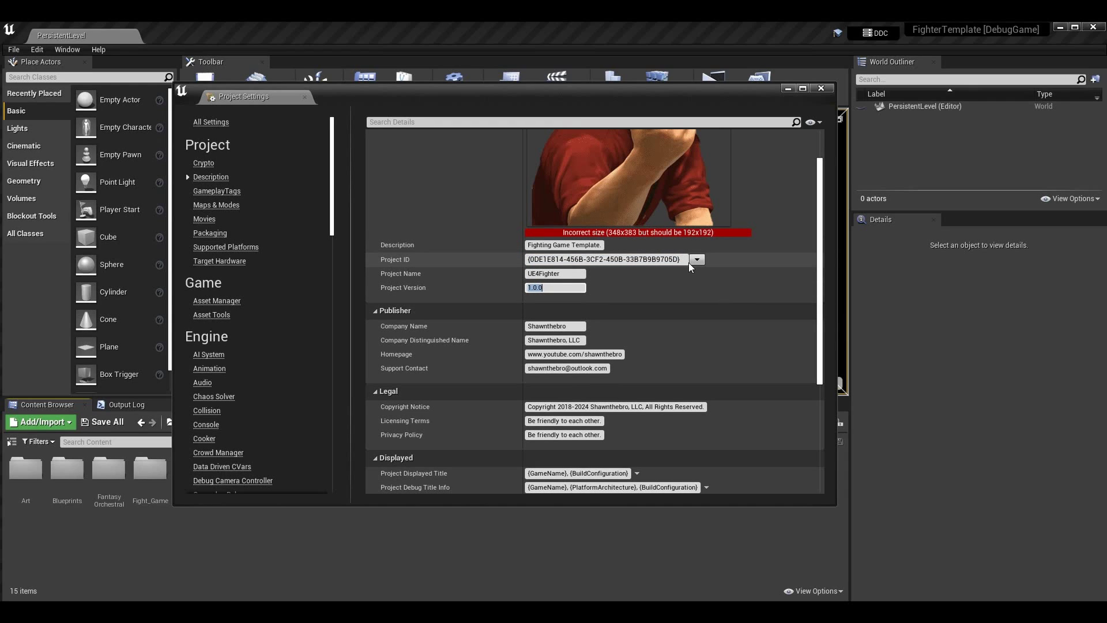
scroll(556, 254, "down", 2)
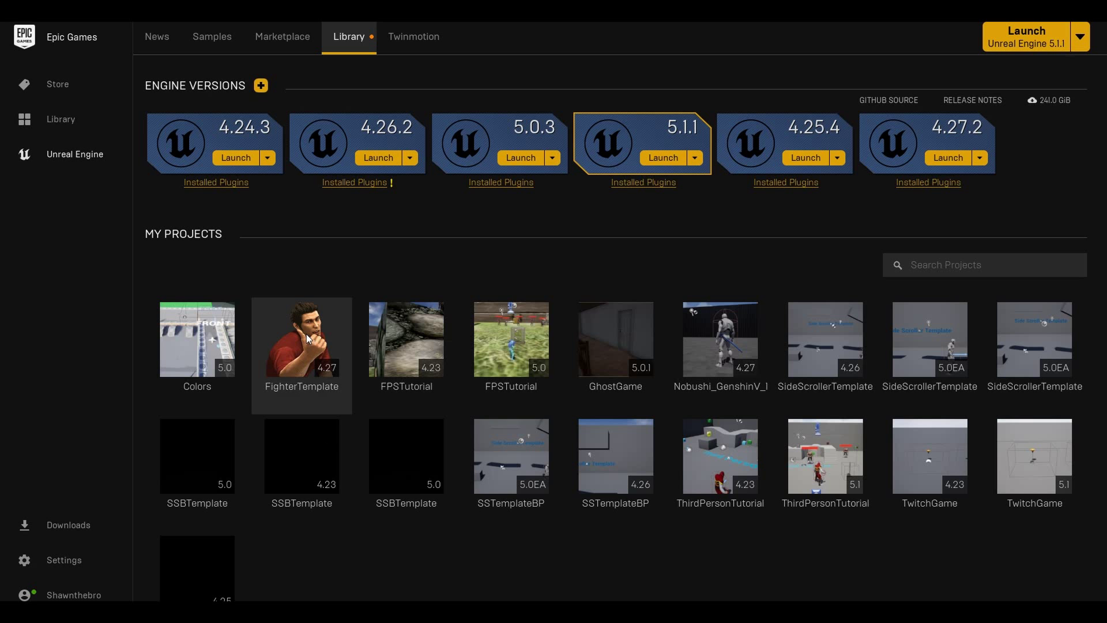
scroll(306, 333, "down", 2)
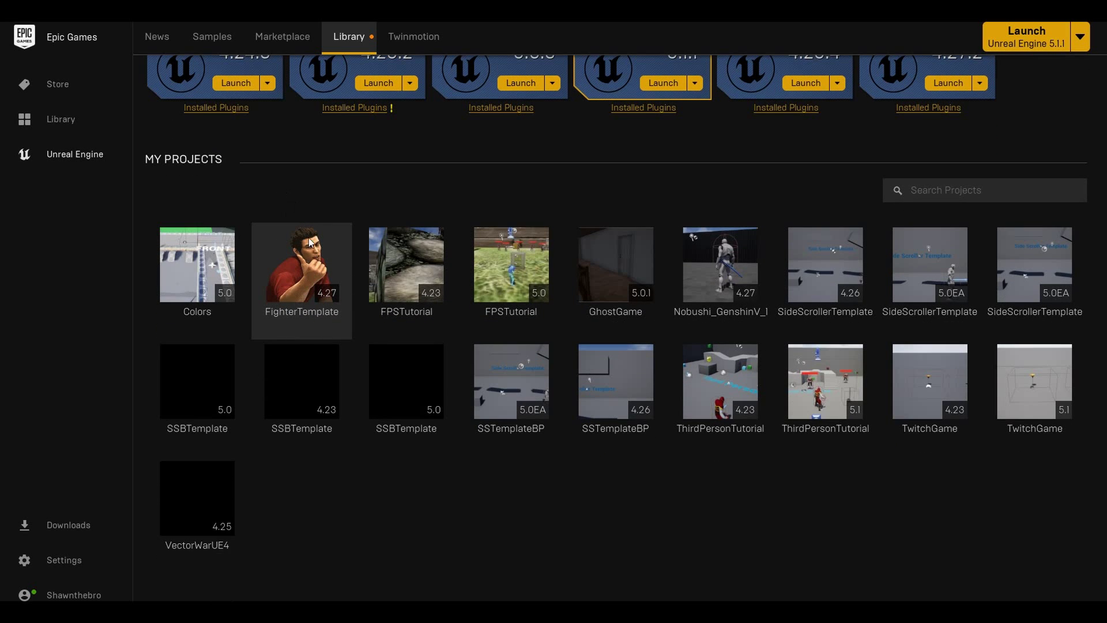
scroll(320, 248, "down", 2)
scroll(327, 247, "up", 1)
scroll(327, 248, "up", 1)
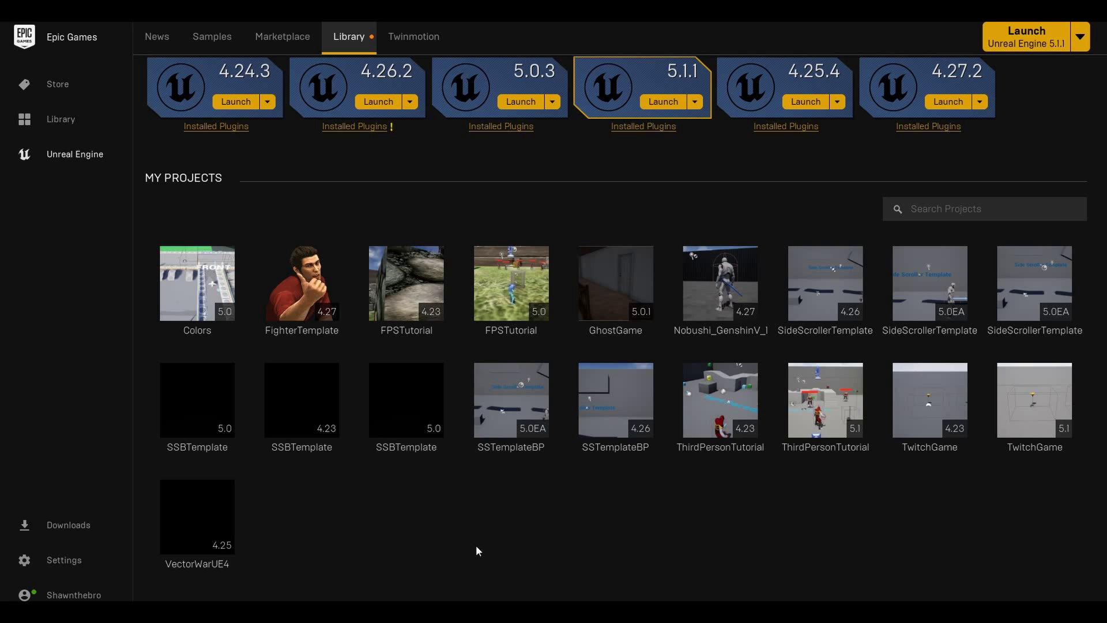
mouse_move(464, 611)
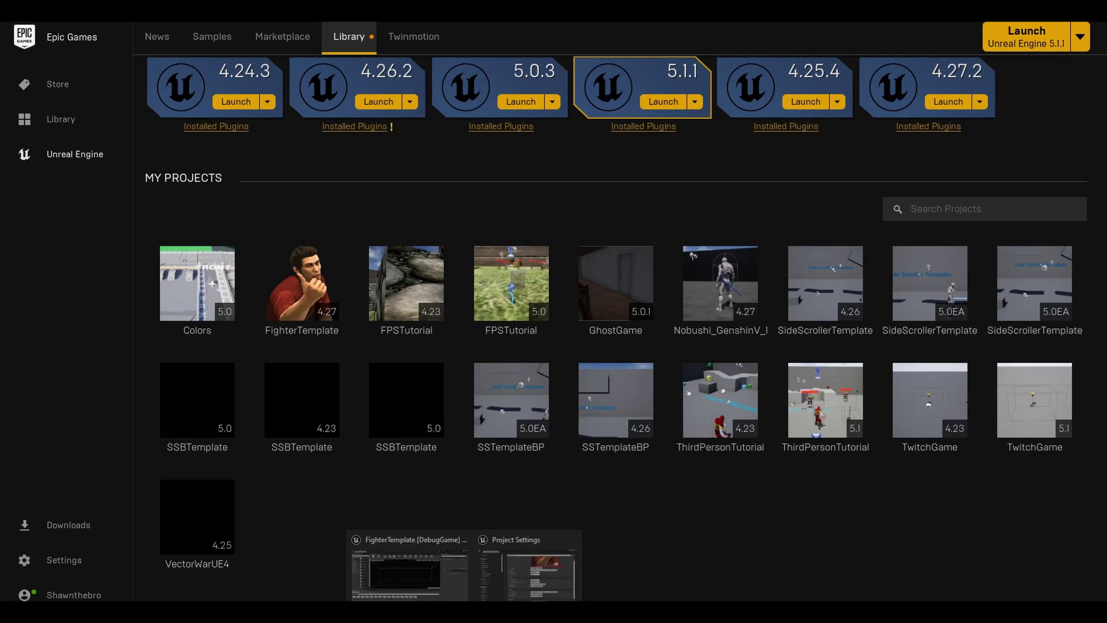
left_click(514, 565)
Return the Description page to the top, then bring the FG 4.27 folder window forward
scroll(728, 407, "down", 1)
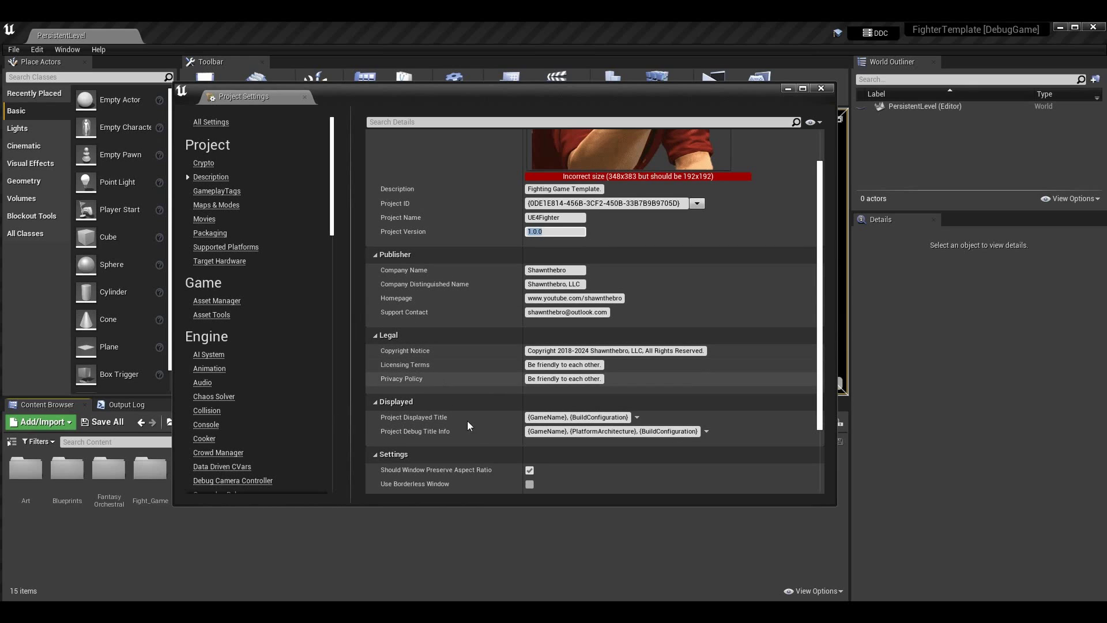
scroll(467, 420, "up", 5)
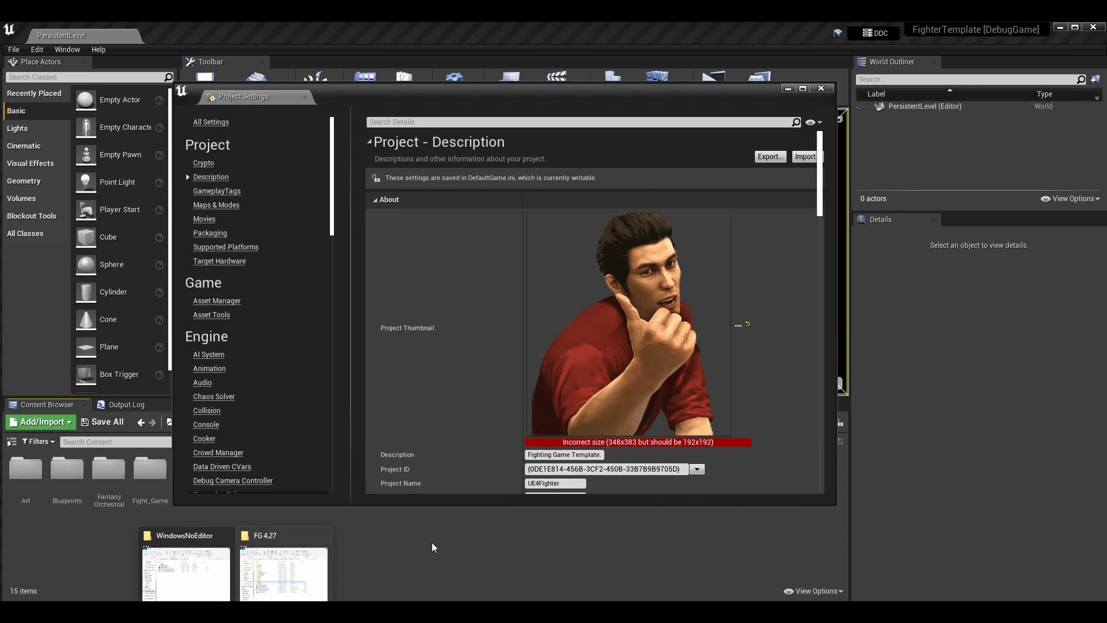
mouse_move(235, 611)
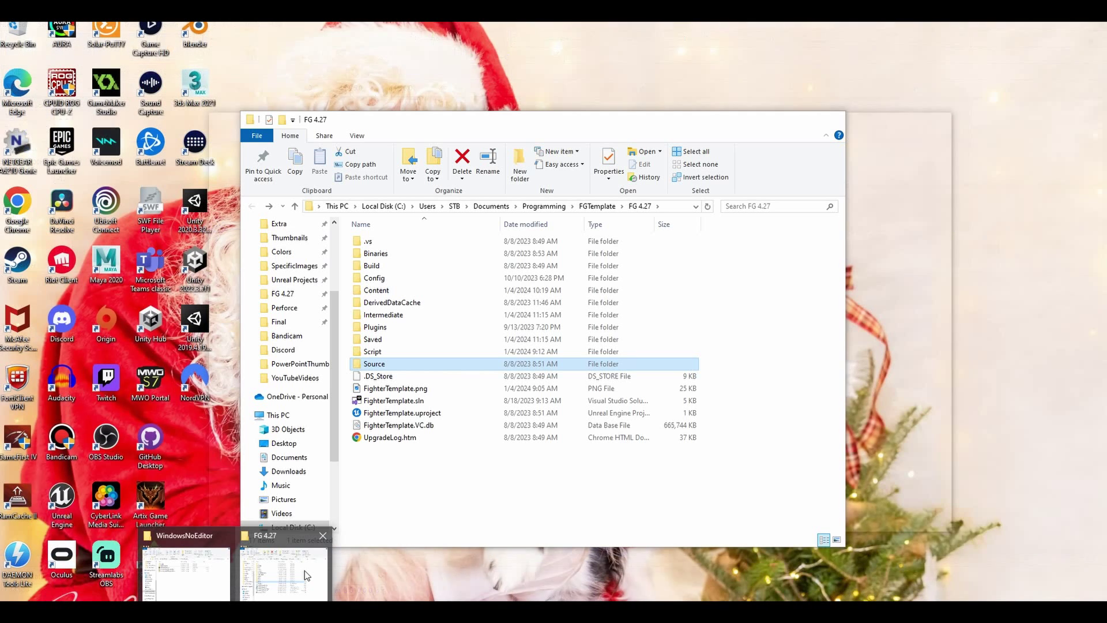
left_click(305, 570)
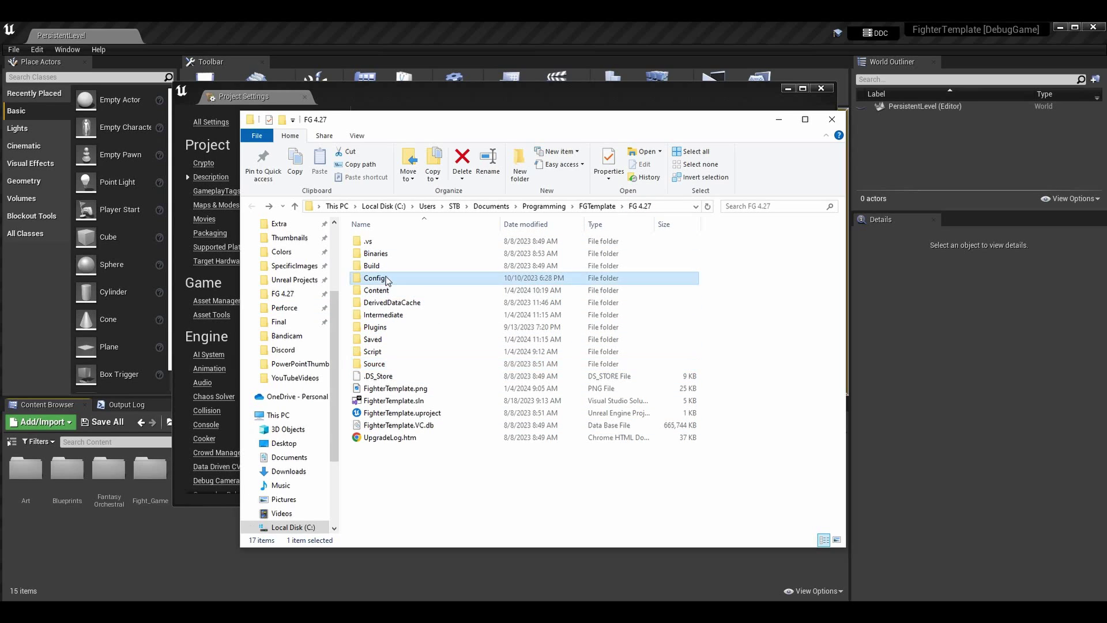
Open Config\DefaultGame.ini in Notepad++ instead of plain Notepad
double_click(374, 278)
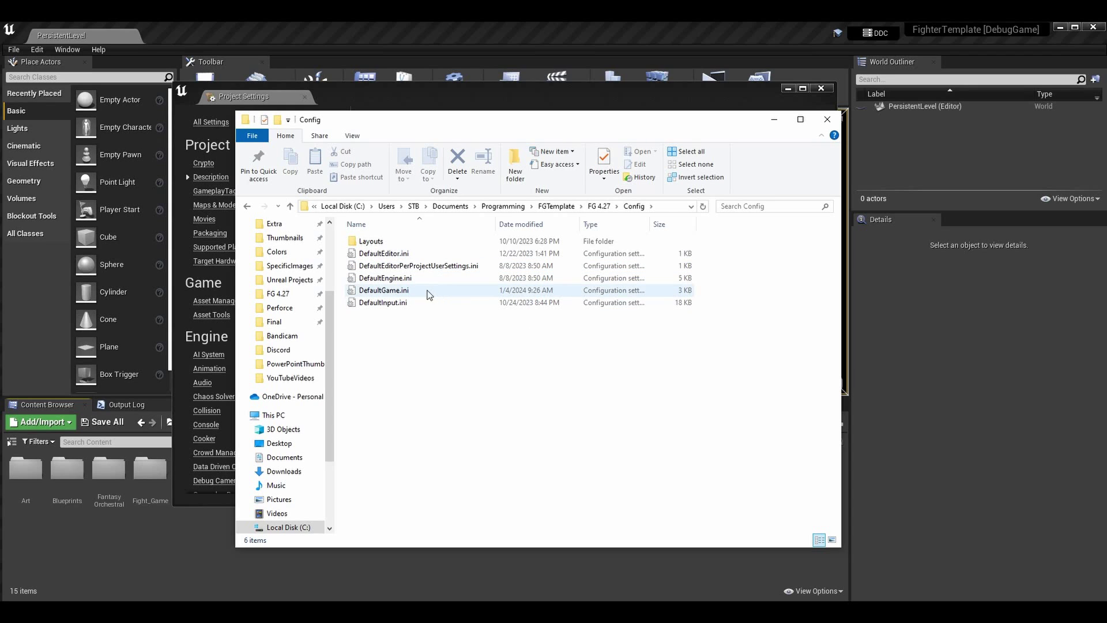
left_click(404, 290)
key("Return")
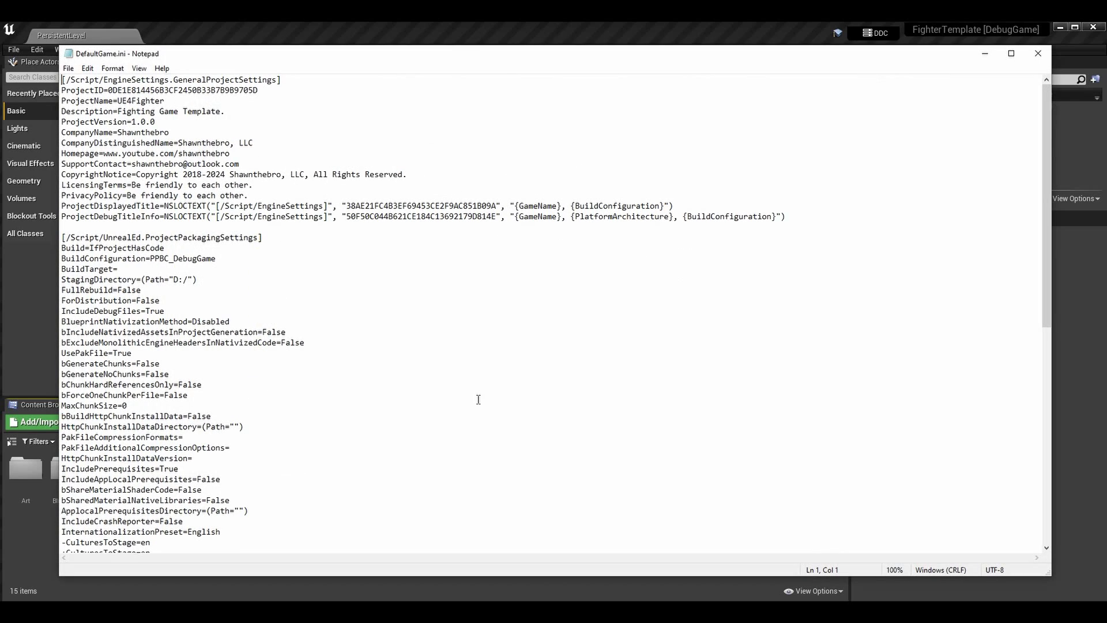
left_click(1037, 53)
right_click(386, 298)
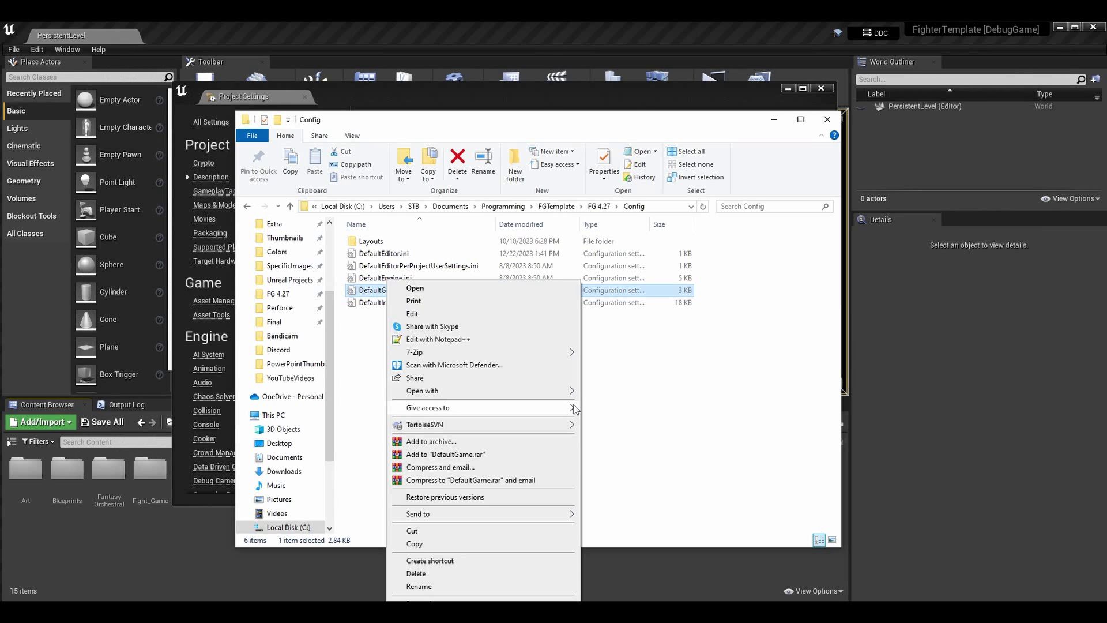
left_click(487, 340)
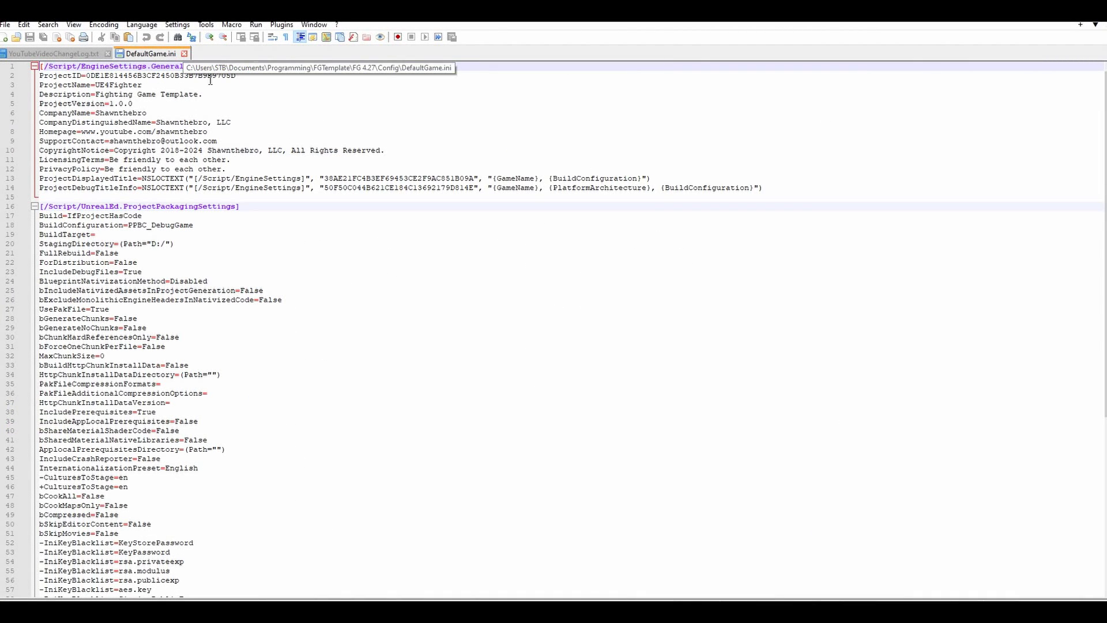
Point out the project, publisher, CompanyDistinguishedName and CopyrightNotice lines in DefaultGame.ini
left_click(273, 76)
left_click(281, 95)
left_click(291, 113)
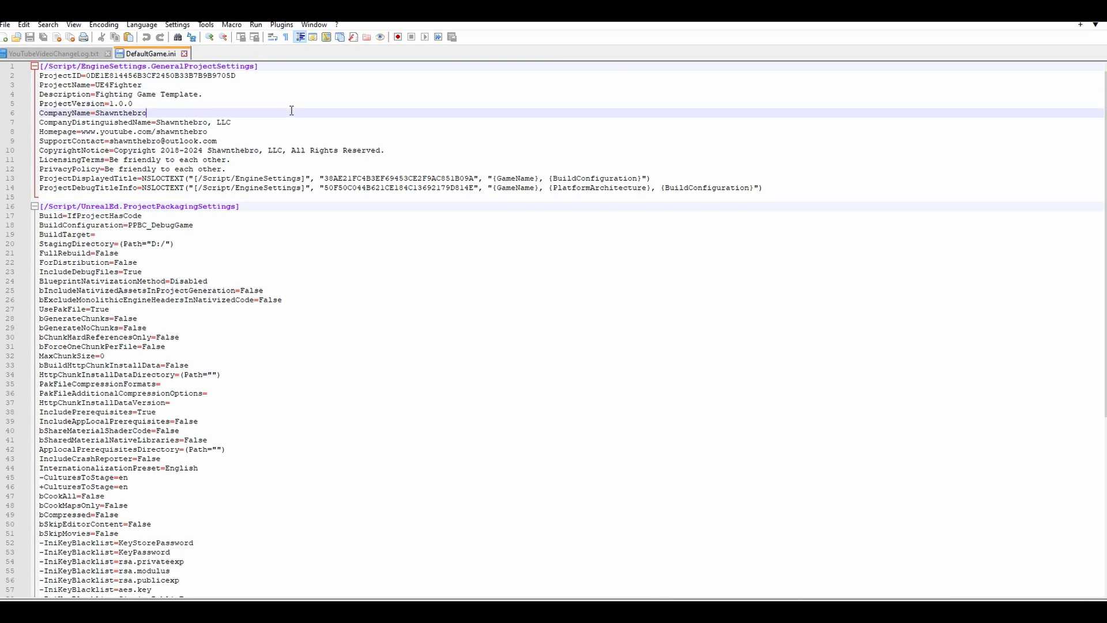
left_click(312, 122)
left_click(322, 140)
left_click(338, 150)
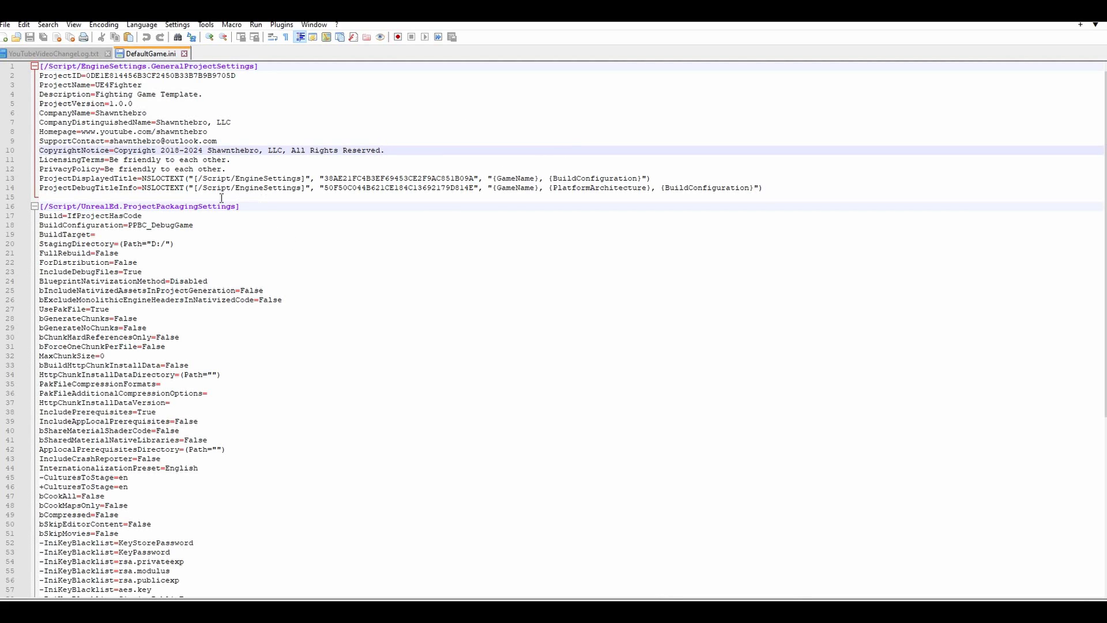
Select the ProjectPackagingSettings block, then GeneralProjectSettings lines 1–14 and the licensing lines
left_click_drag(45, 205, 331, 581)
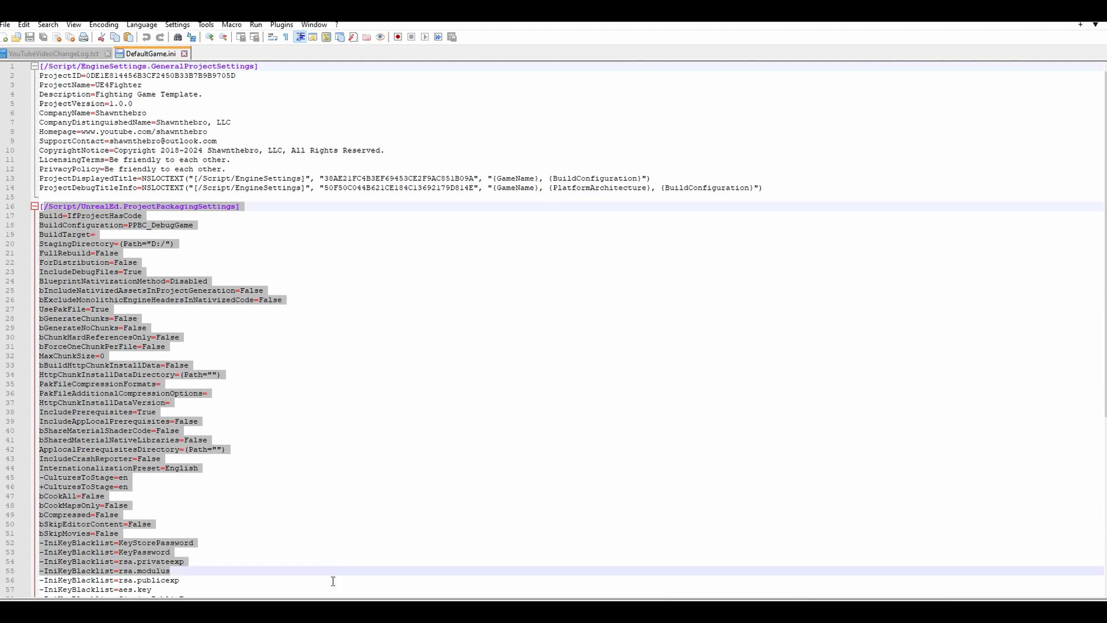
left_click(333, 271)
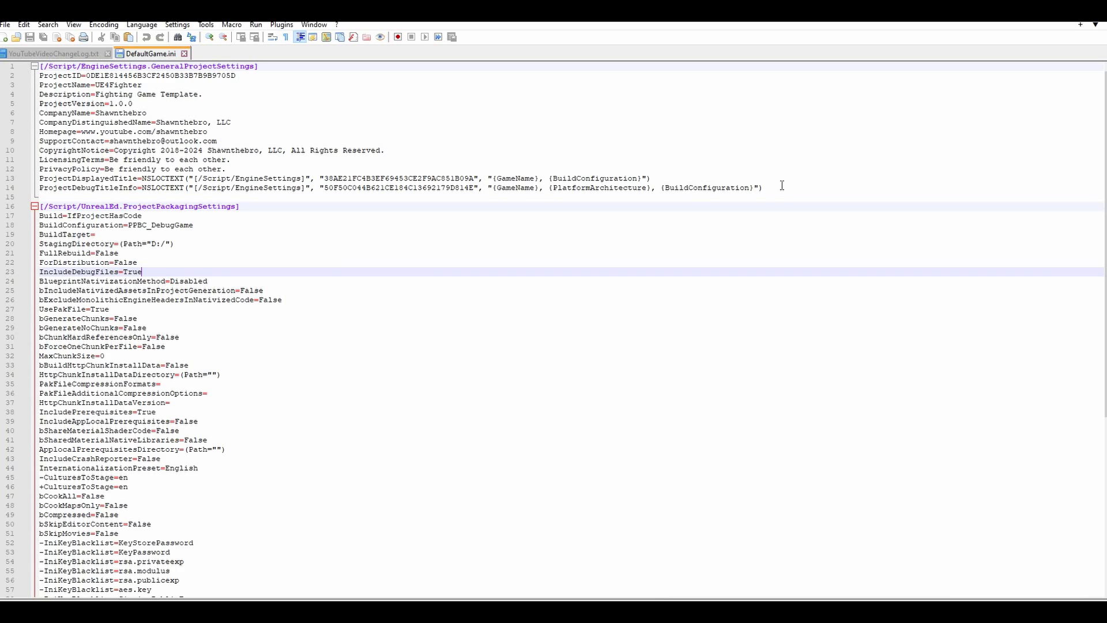
left_click_drag(781, 185, 8, 66)
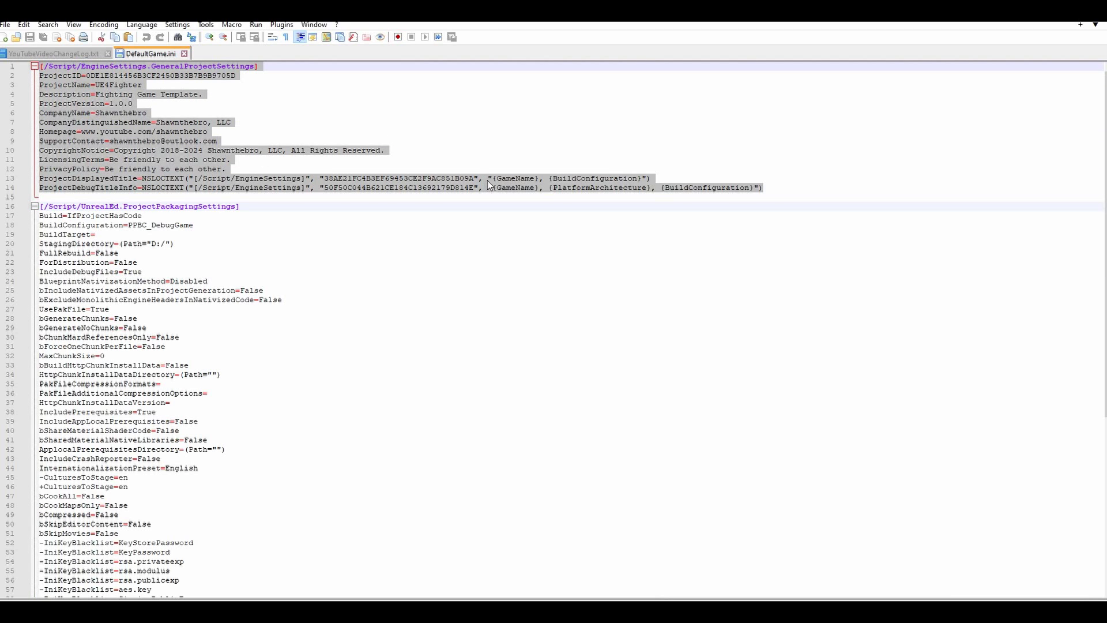
left_click(319, 170)
key("shift+Up")
key("shift+Home")
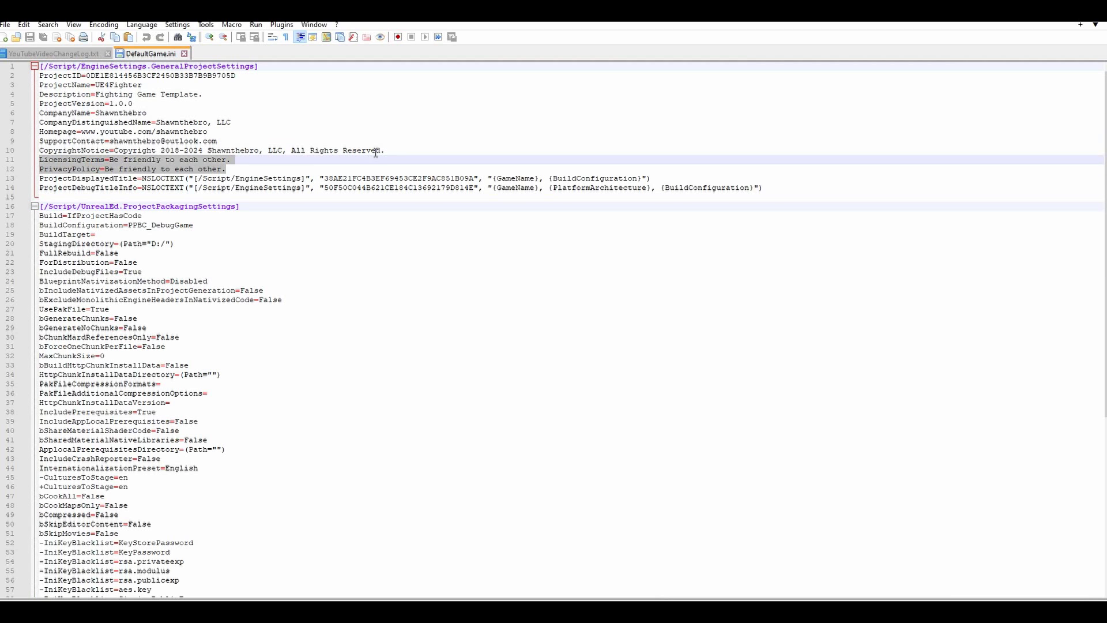
key("End")
left_click(778, 186)
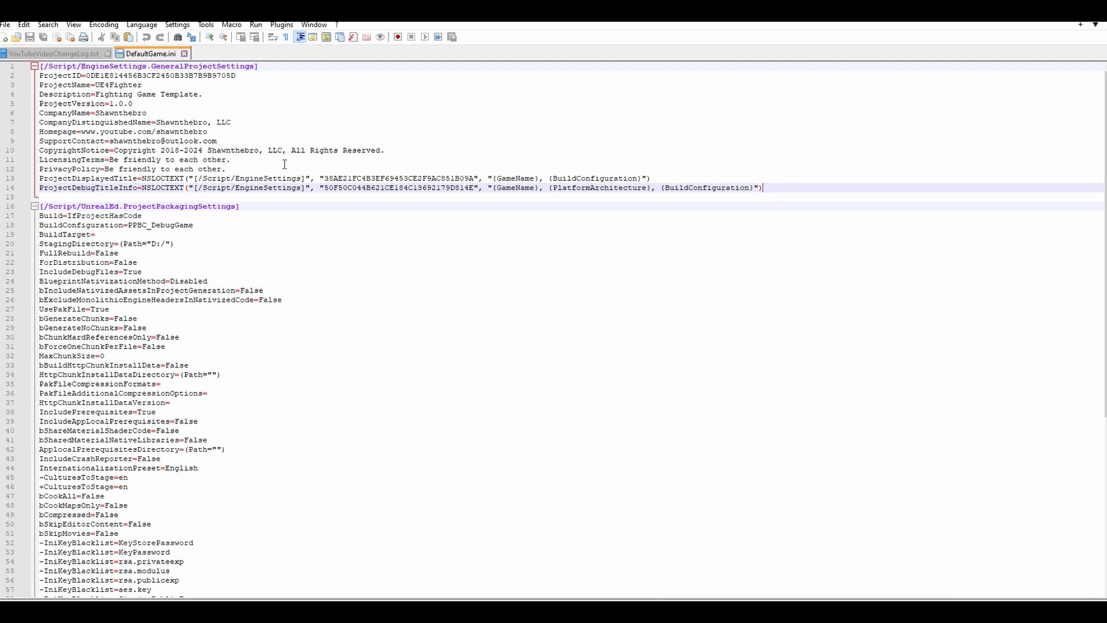
Select the LicensingTerms, PrivacyPolicy, Homepage, SupportContact, Description and ProjectVersion lines in turn
left_click_drag(303, 171, 19, 158)
left_click(348, 167)
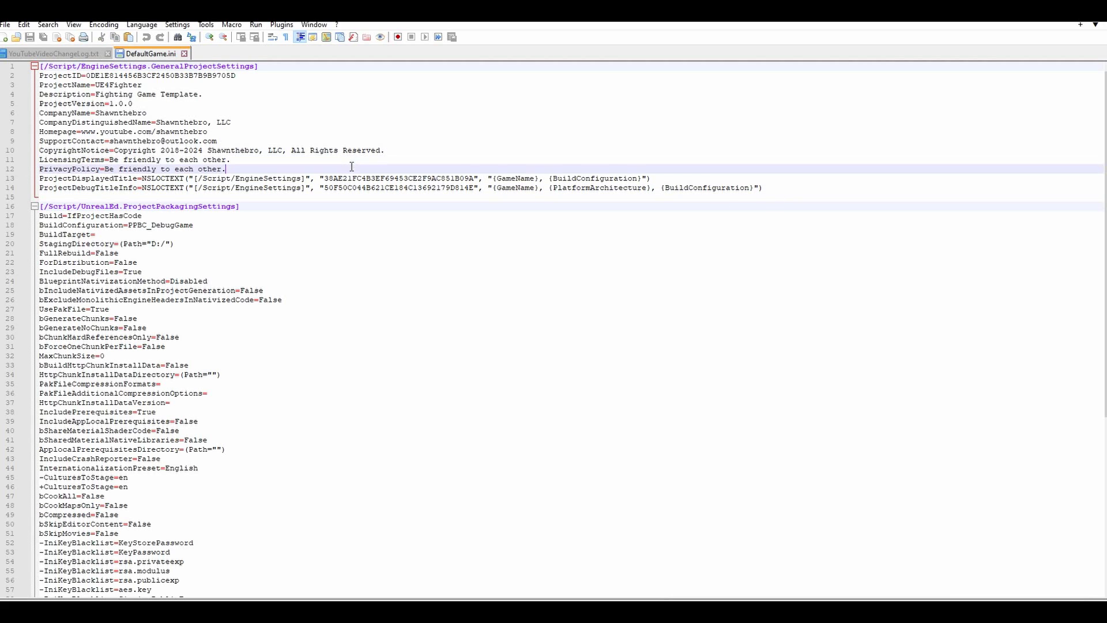
left_click_drag(323, 142, 9, 128)
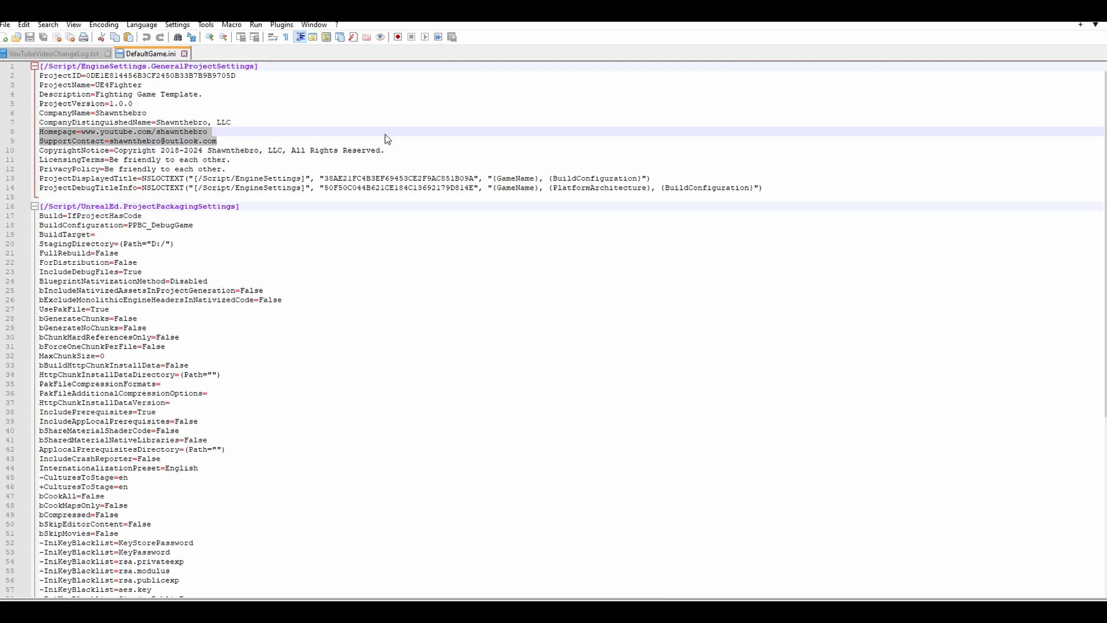
left_click_drag(187, 102, 506, 103)
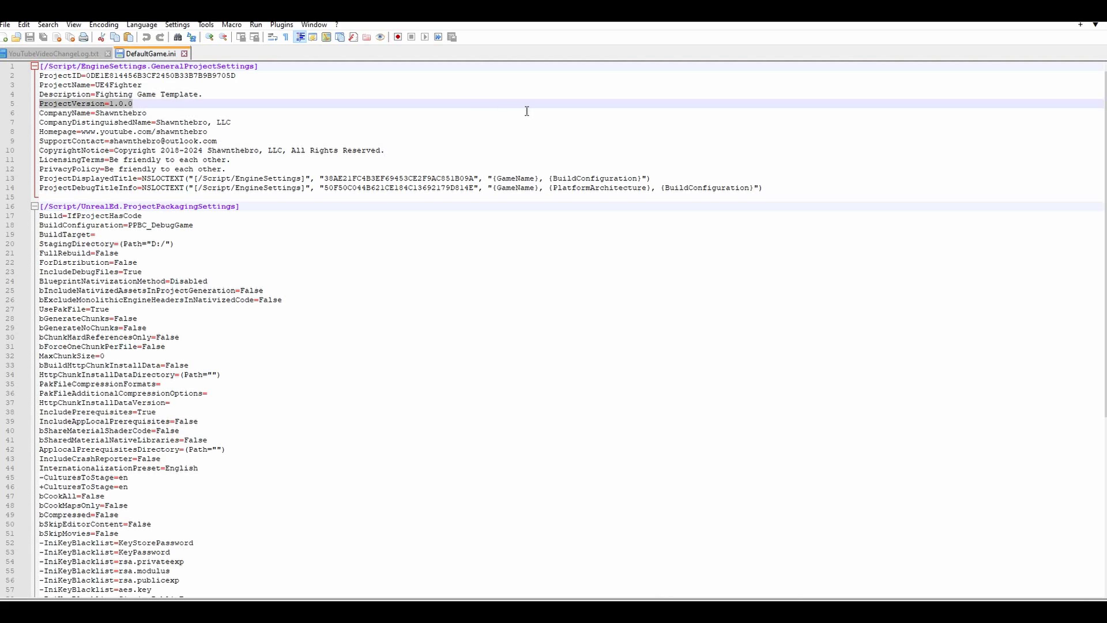
left_click(492, 103)
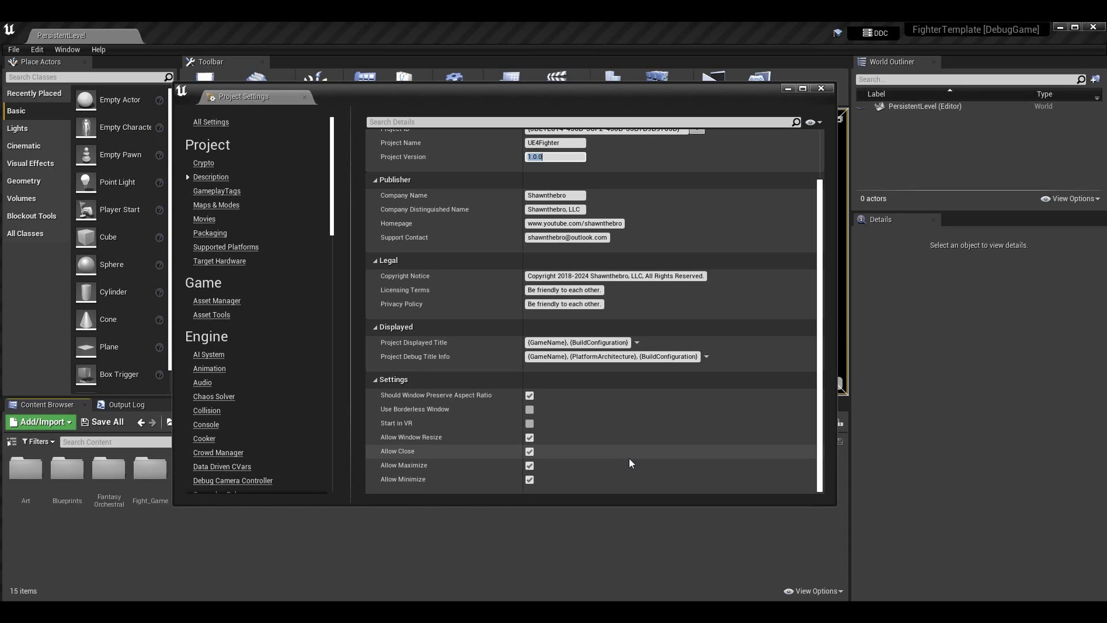
Scroll the Description settings back to the top and close Project Settings
scroll(628, 457, "up", 6)
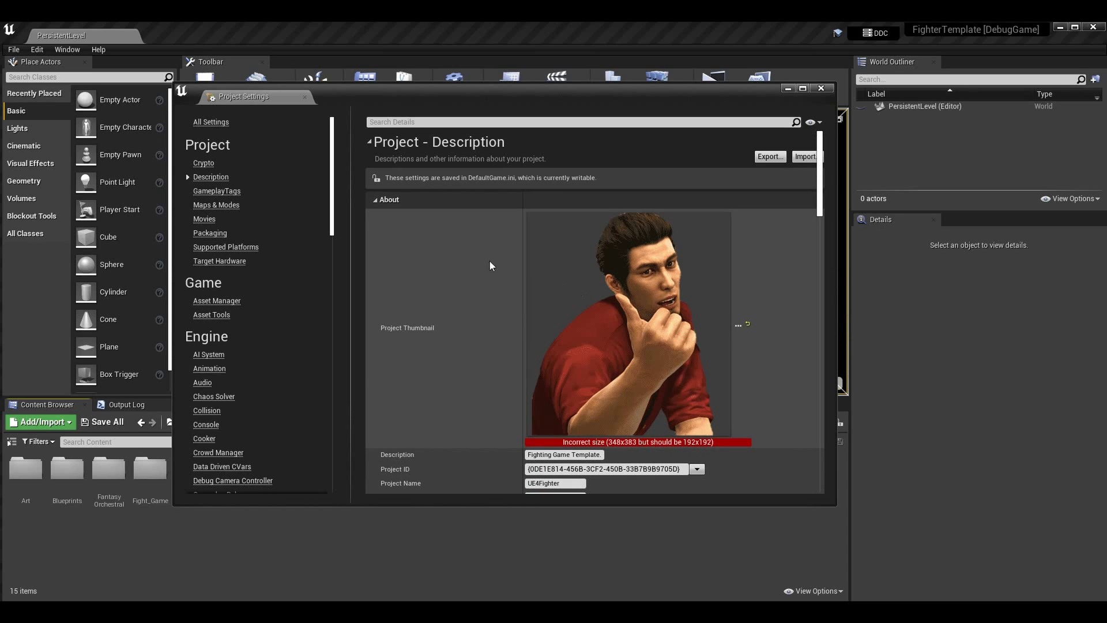
scroll(740, 401, "down", 5)
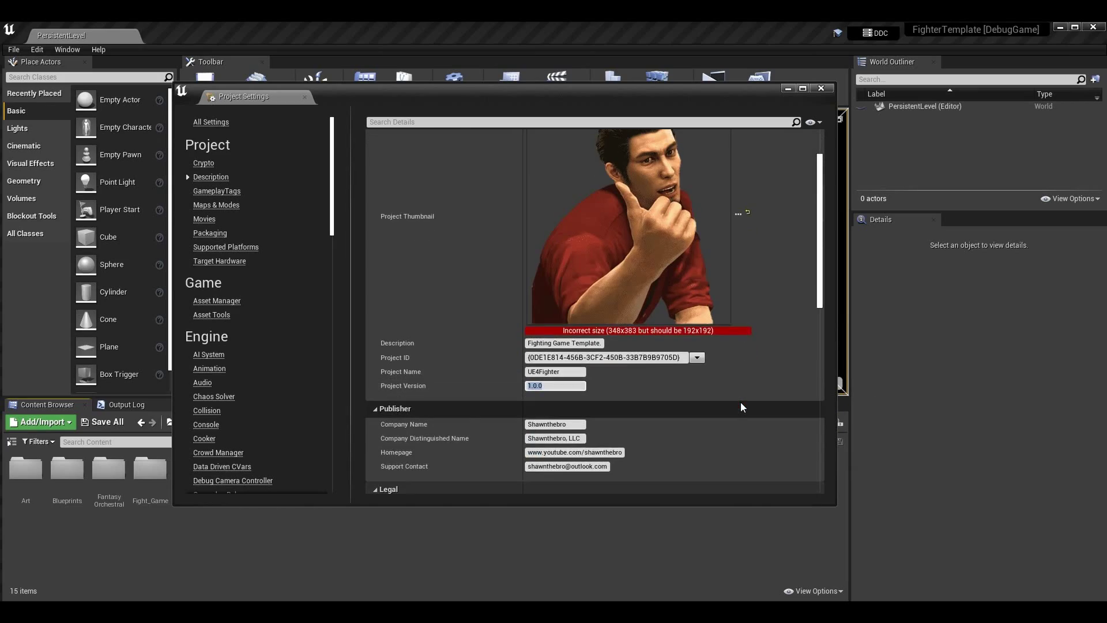
scroll(740, 401, "down", 2)
scroll(734, 383, "up", 4)
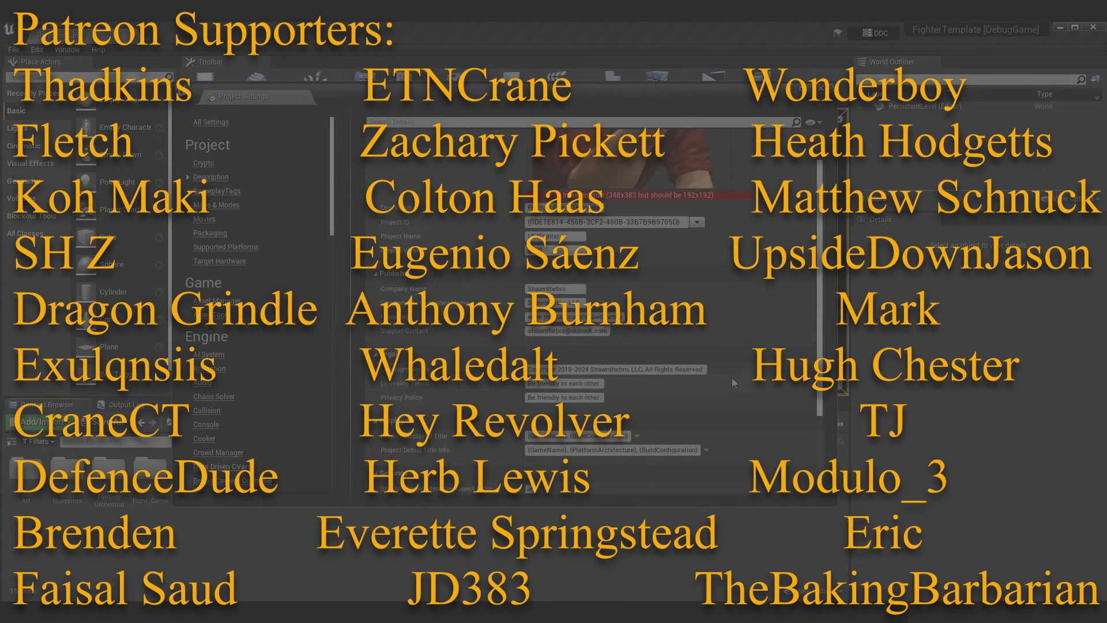
scroll(731, 375, "up", 4)
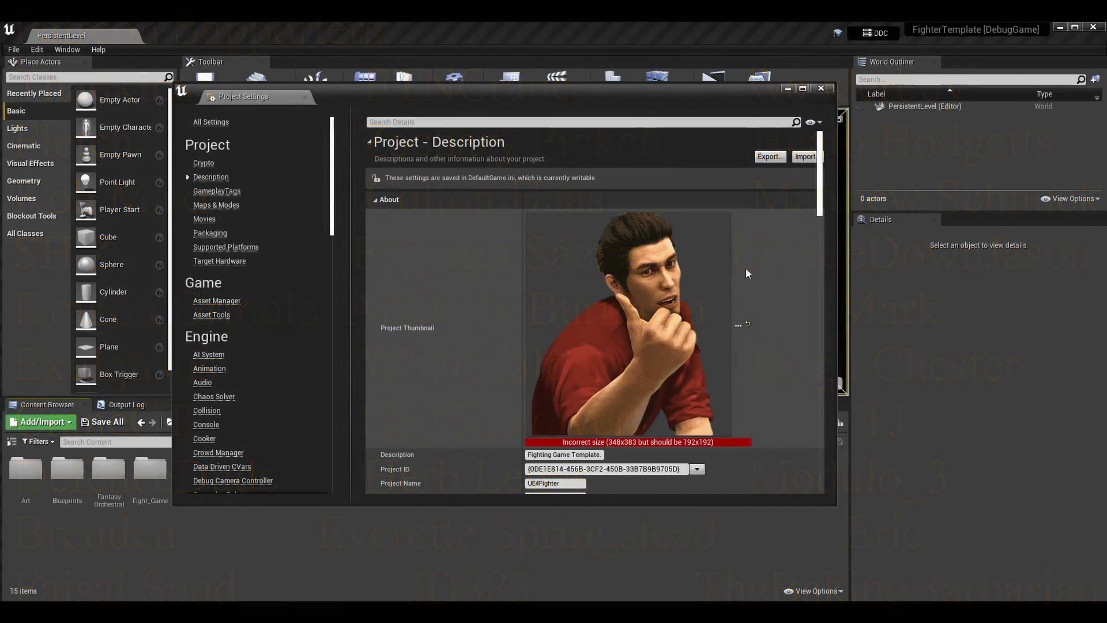
left_click(820, 88)
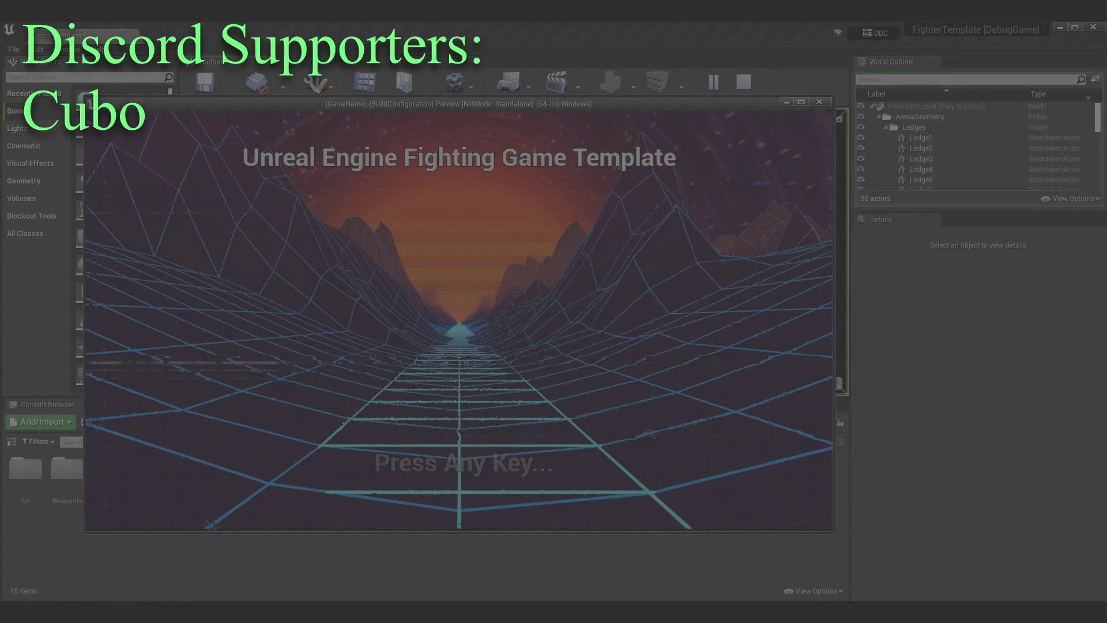
Advance the game preview past the title screen and menu to Versus character select
key("Return")
key("Down")
key("Down")
key("Return")
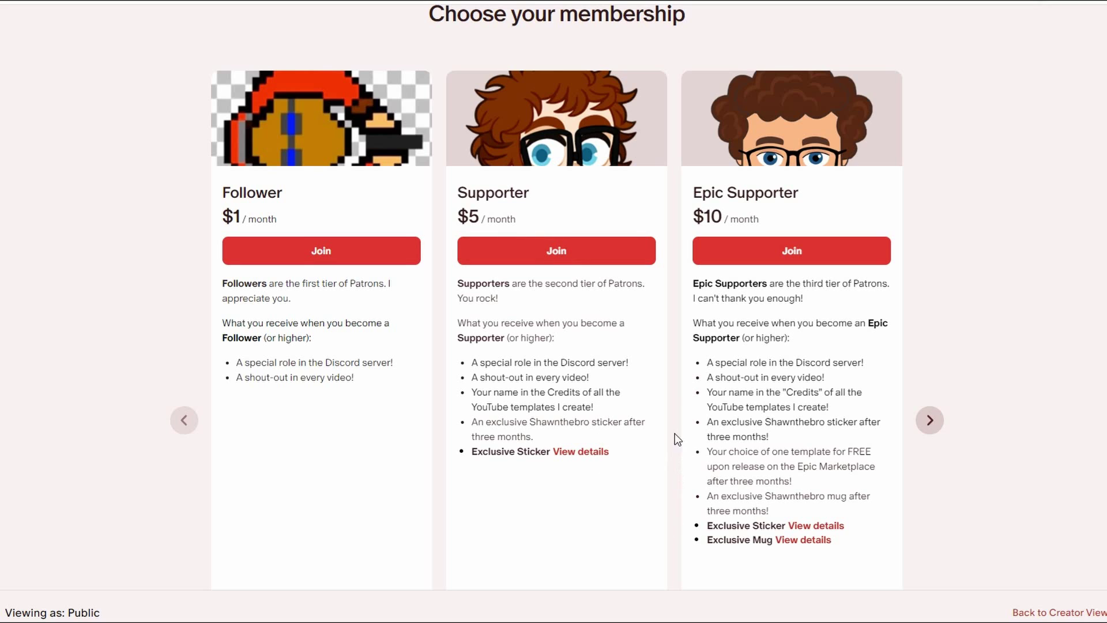
Page the Patreon tiers forward to Super Epic Supporter $20 and Incredible Super Epic Supporter $45
left_click(941, 424)
scroll(1007, 434, "down", 1)
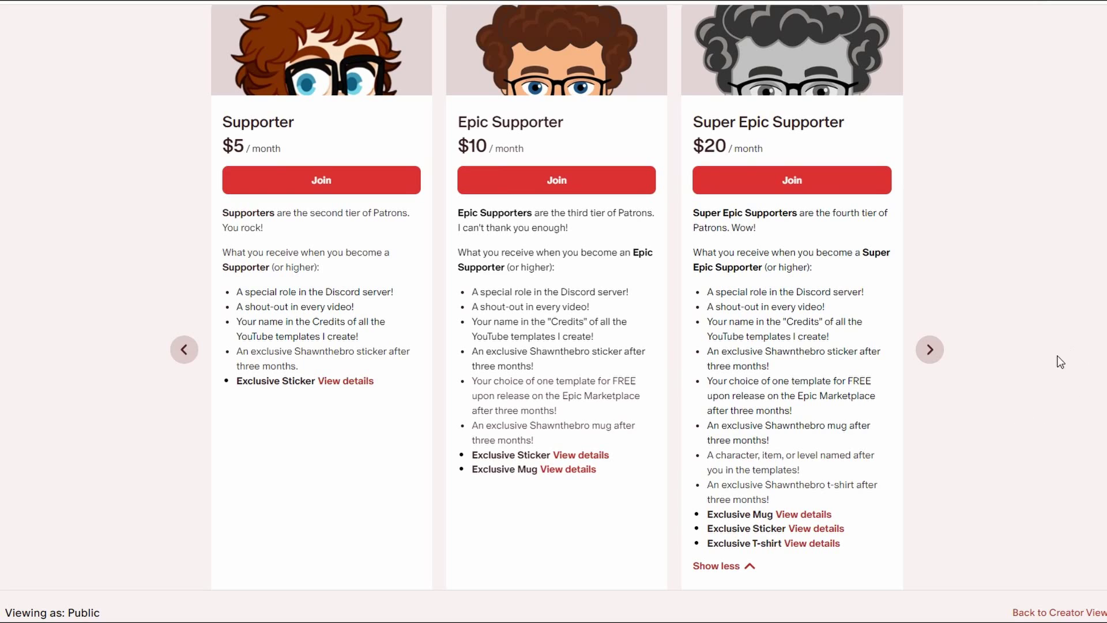
left_click(935, 358)
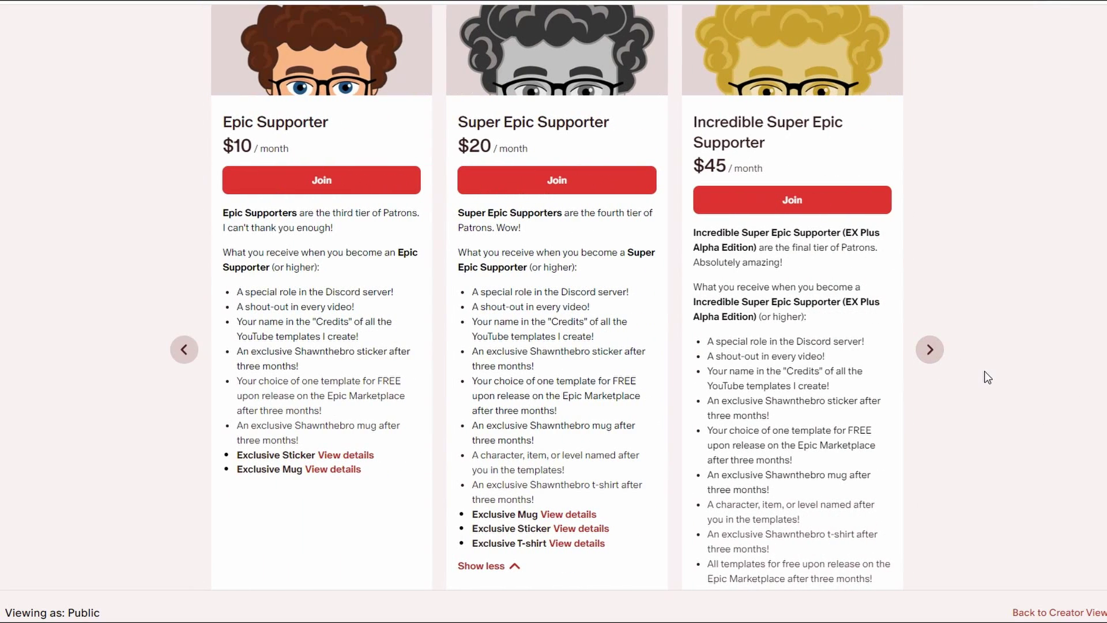
scroll(984, 371, "down", 2)
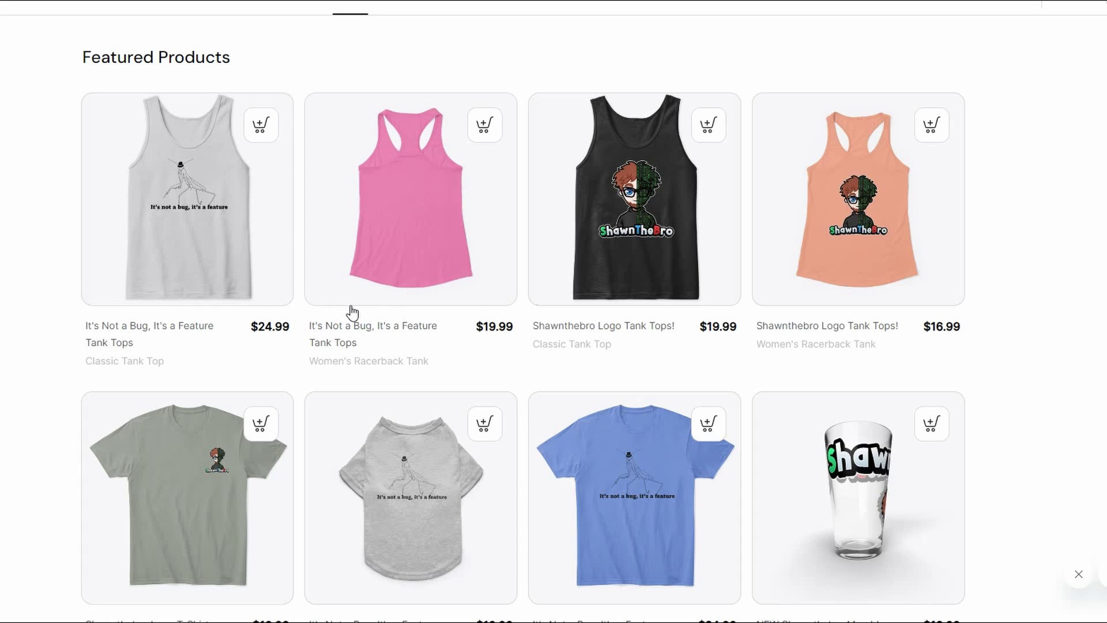
scroll(1077, 230, "down", 1)
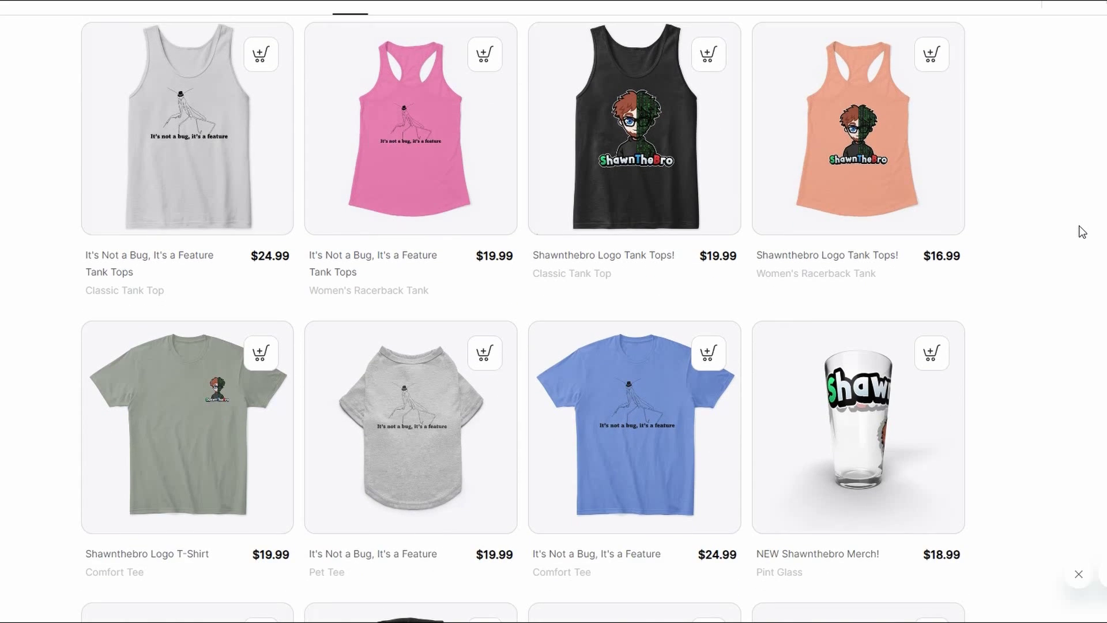
scroll(1082, 232, "down", 3)
scroll(1089, 190, "down", 1)
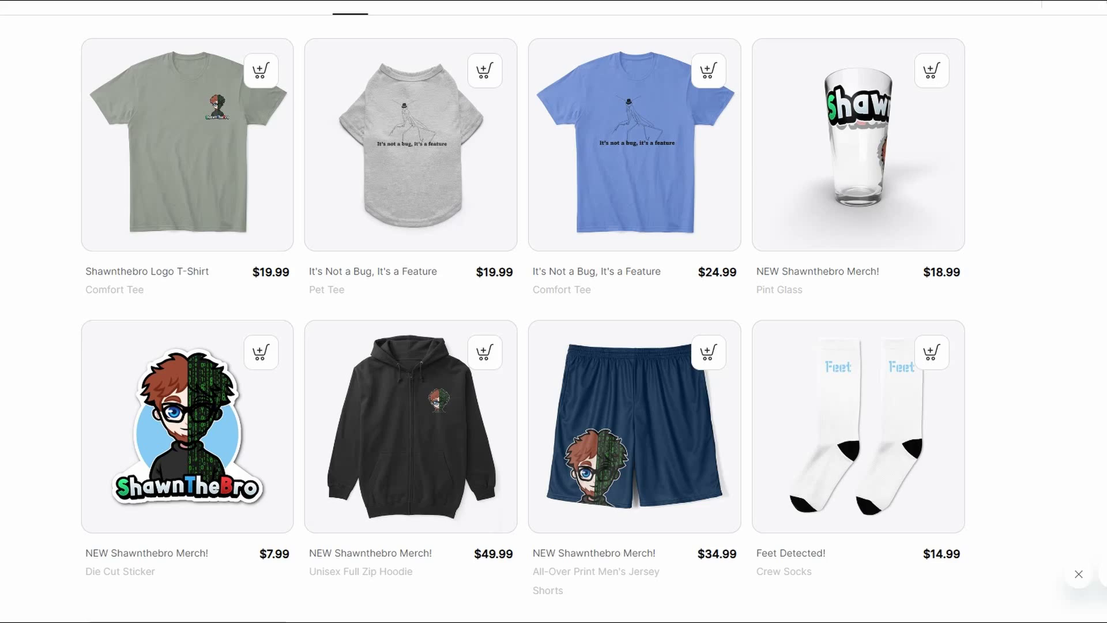
scroll(523, 318, "down", 2)
scroll(553, 312, "down", 3)
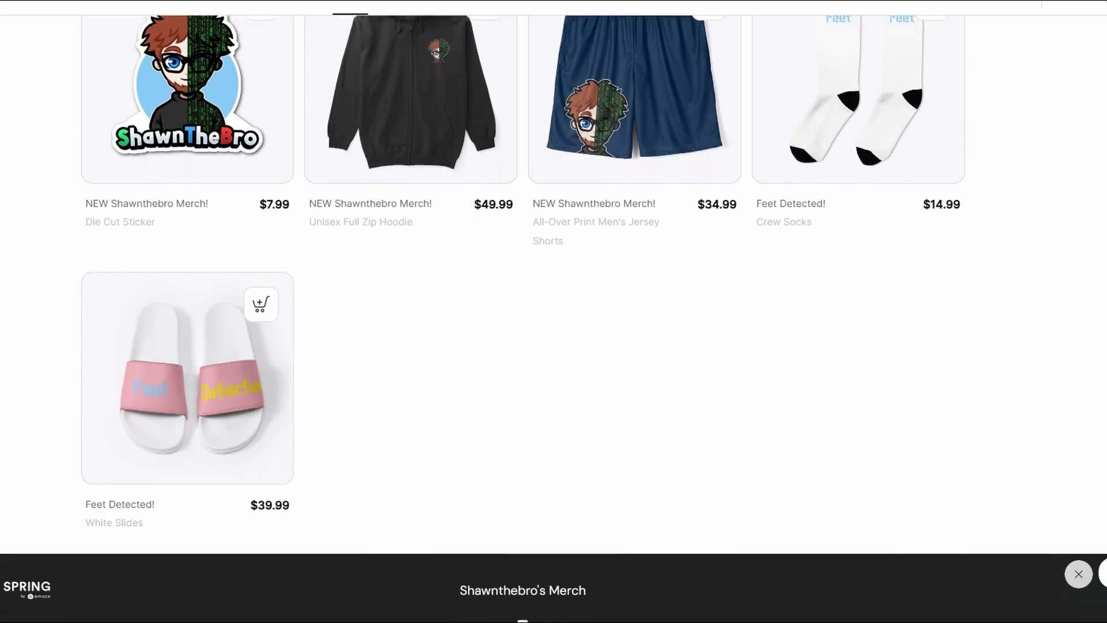